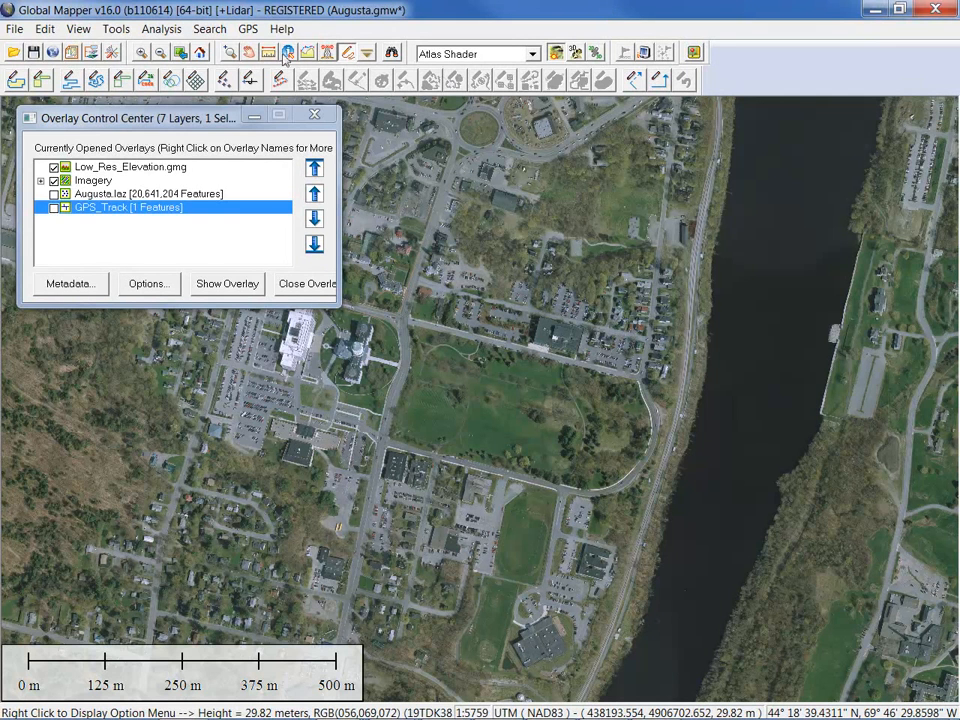
Open the GPS menu from the menu bar over the Augusta imagery
click(248, 30)
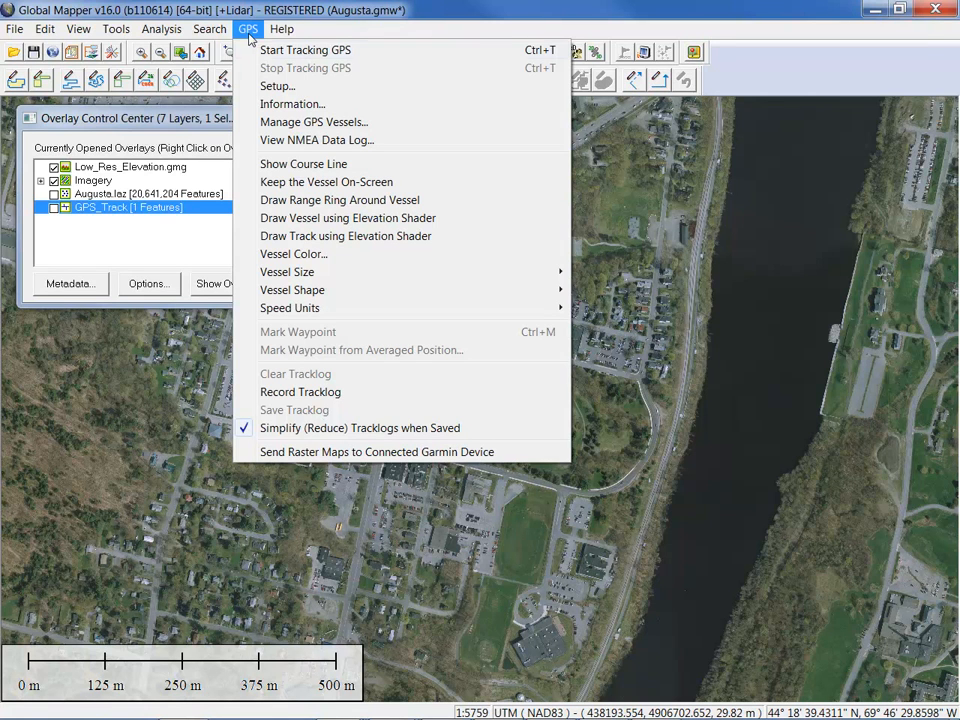
Open GPS Setup and select the Serial Port Connection option
click(277, 87)
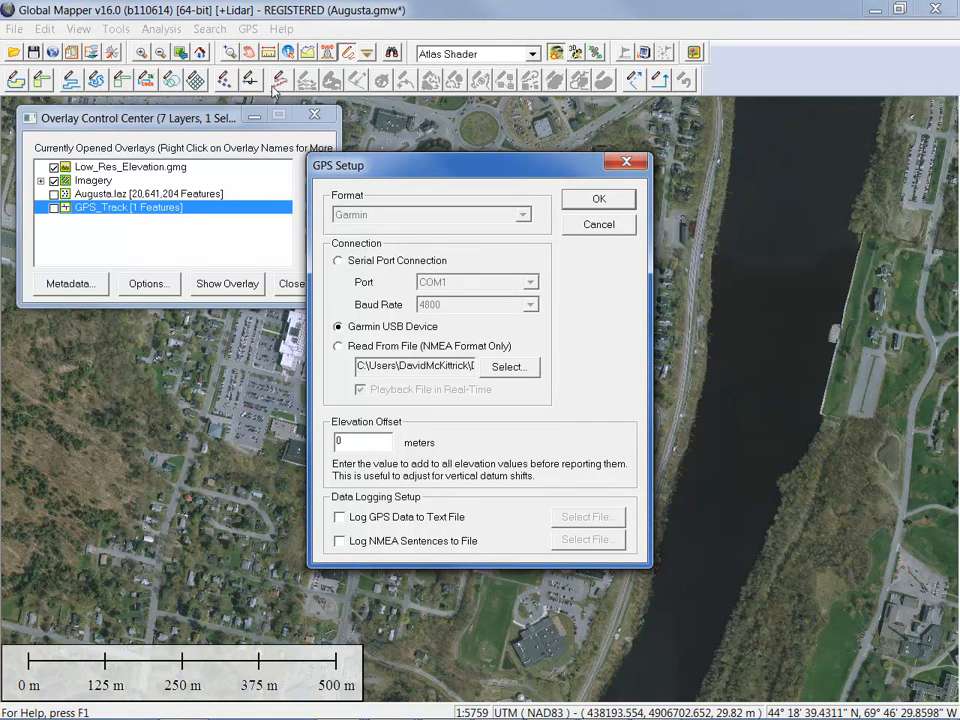
click(339, 261)
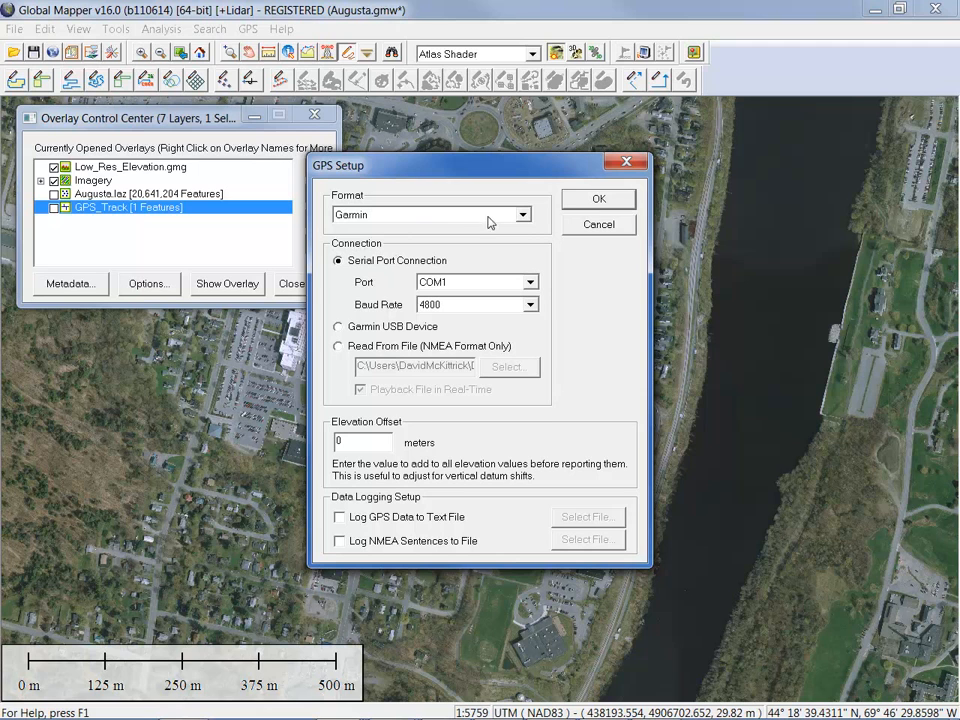
Keep Garmin as the GPS format, connect via Garmin USB Device, and confirm the setup
click(522, 215)
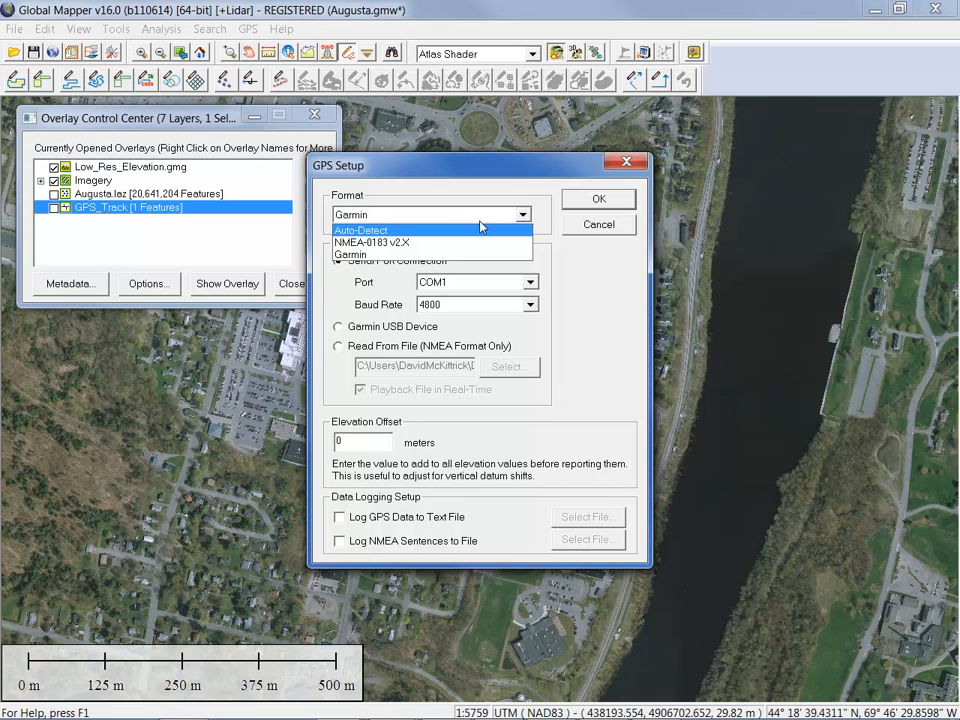
click(594, 266)
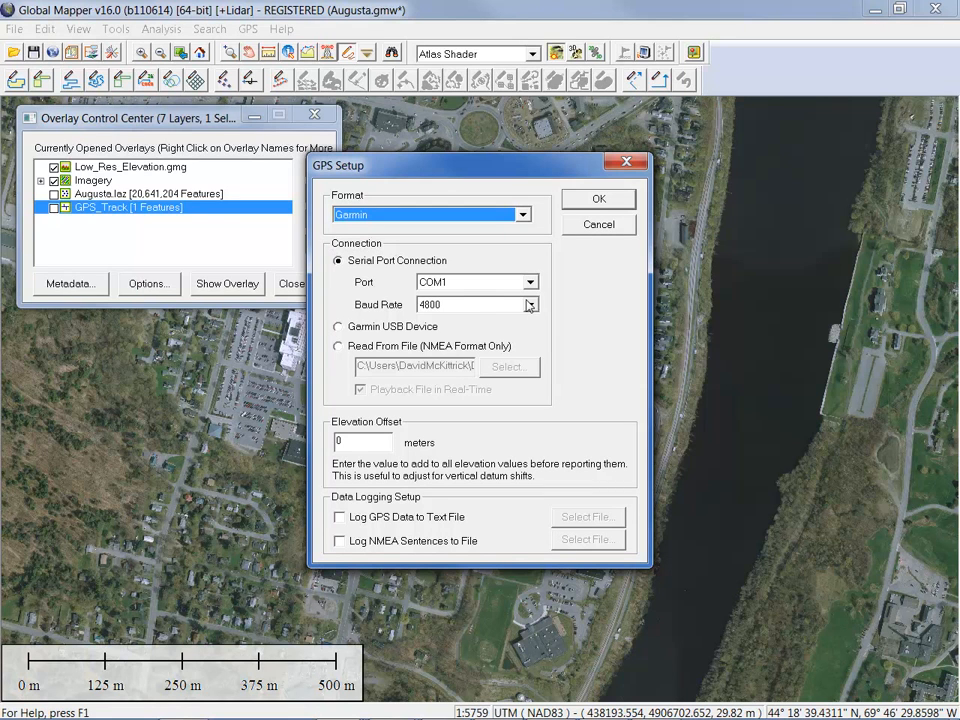
click(338, 327)
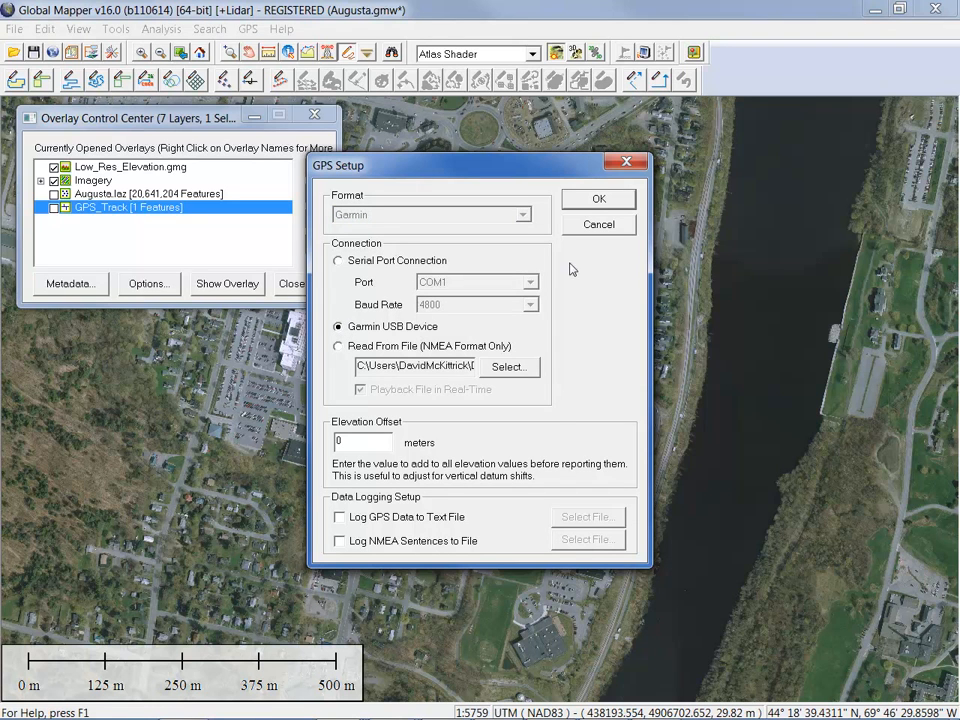
click(587, 205)
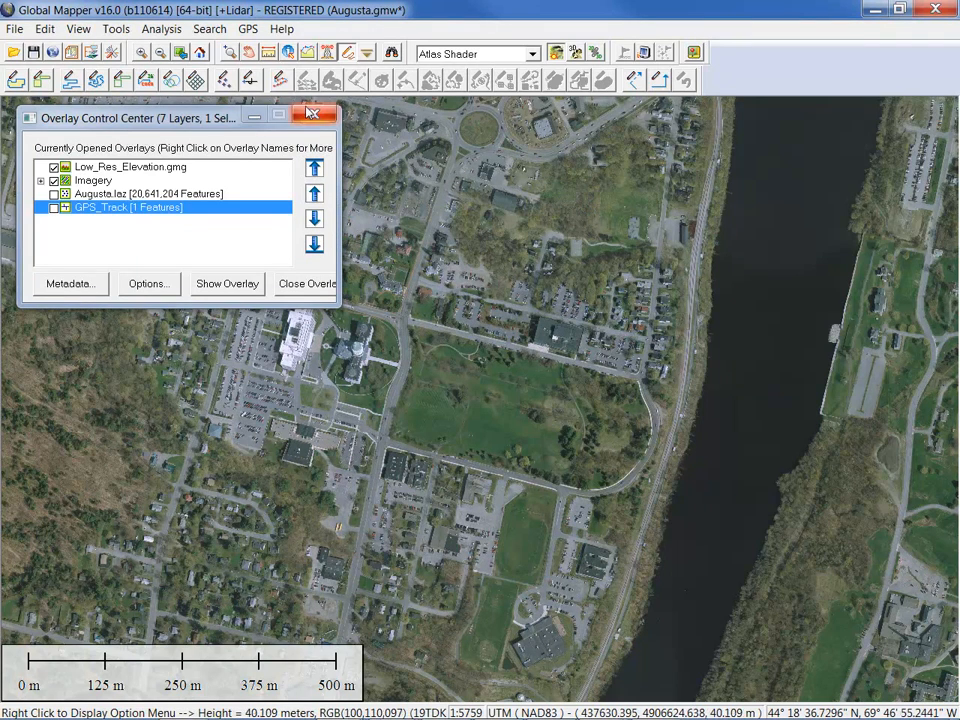
click(247, 29)
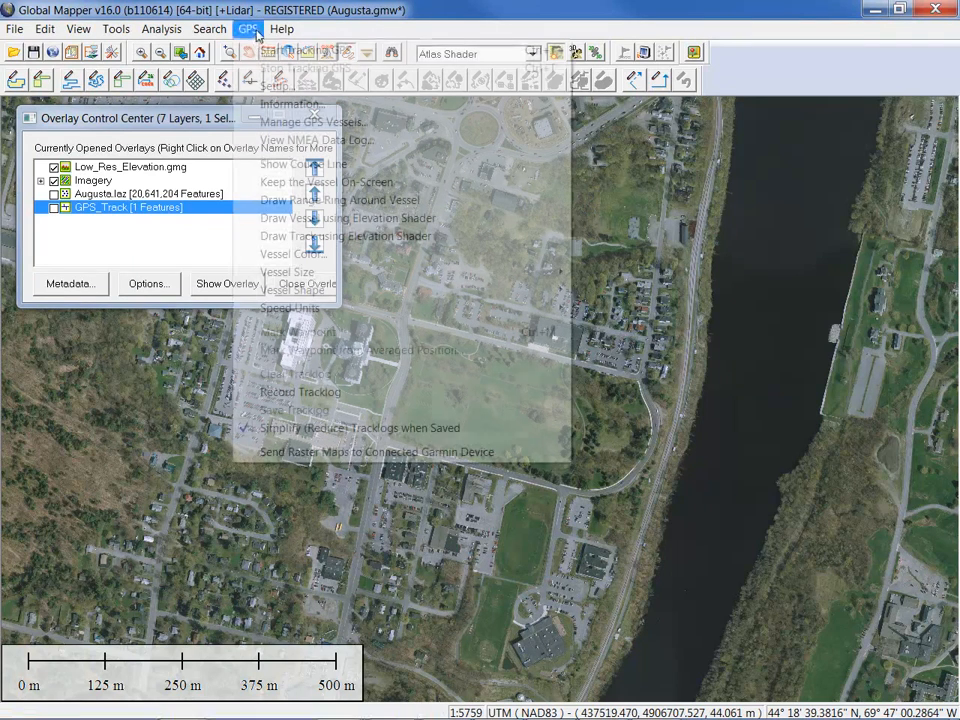
click(281, 52)
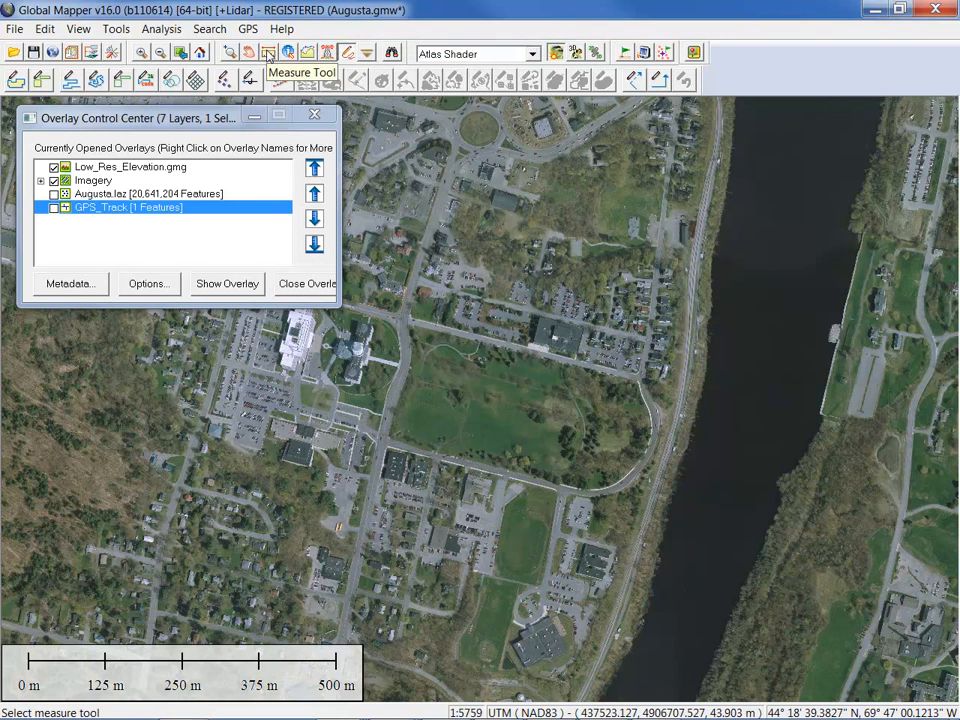
click(246, 30)
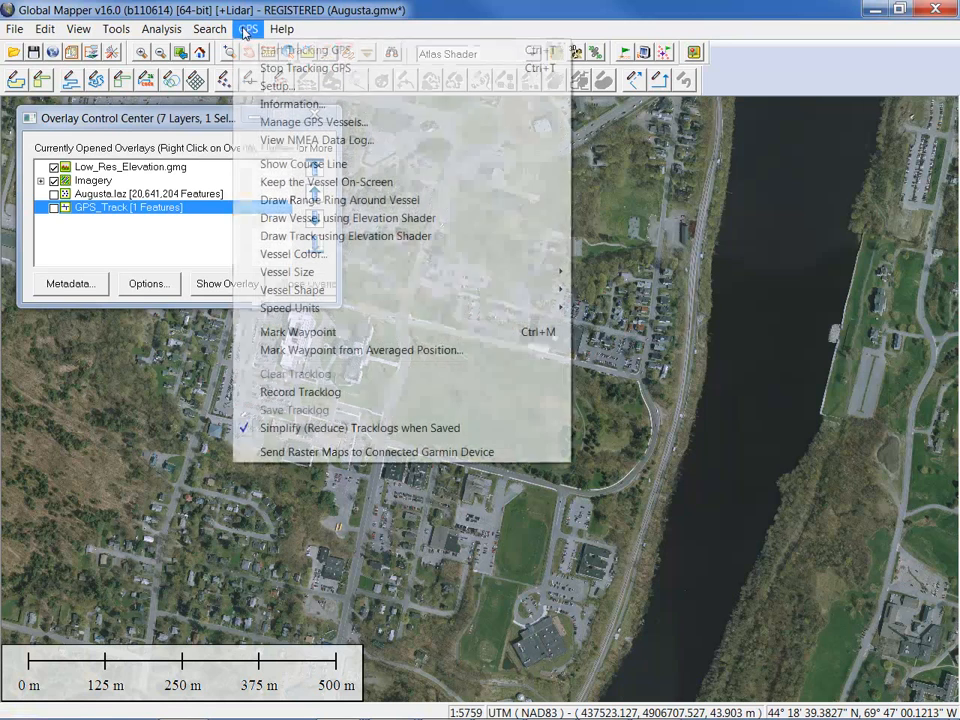
click(288, 104)
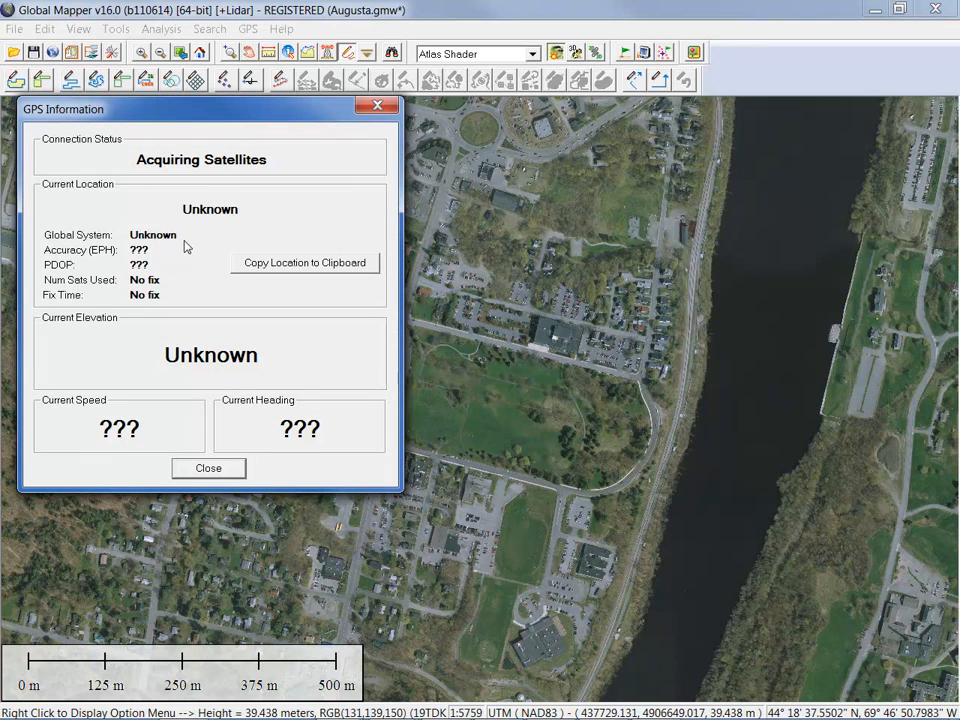
click(377, 106)
click(247, 29)
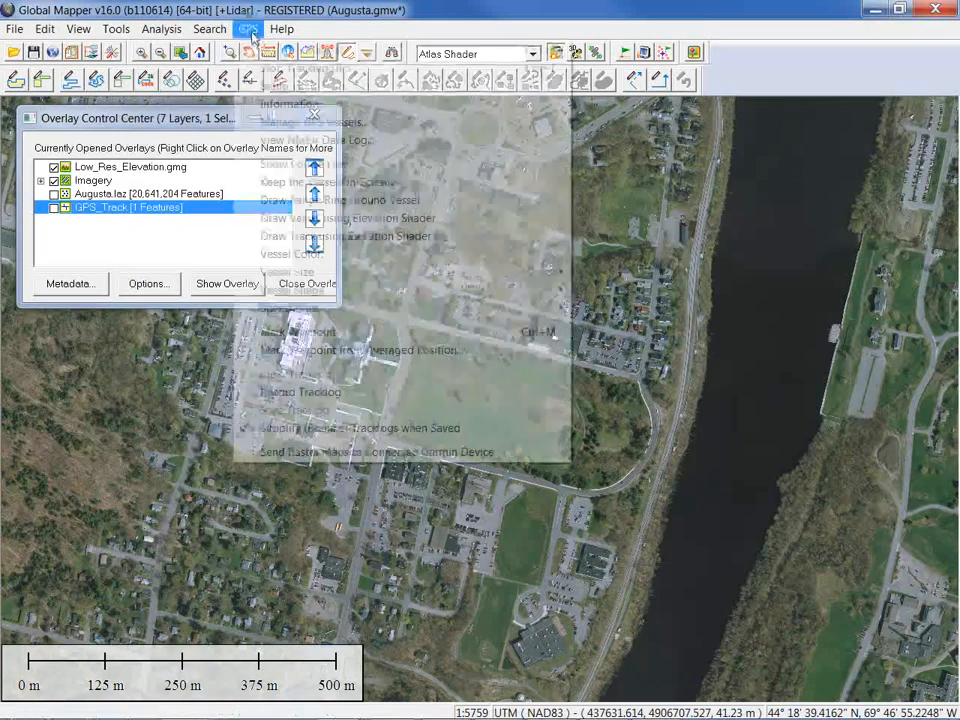
click(268, 69)
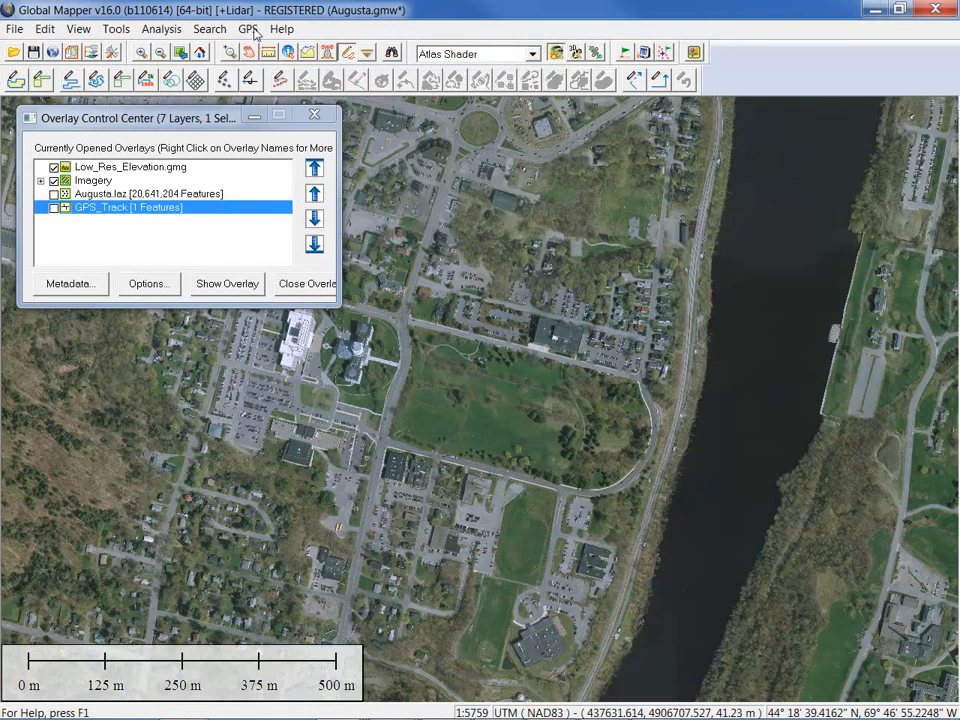
Browse the GPS menu's vessel display options, close it, then reopen the GPS menu
click(248, 29)
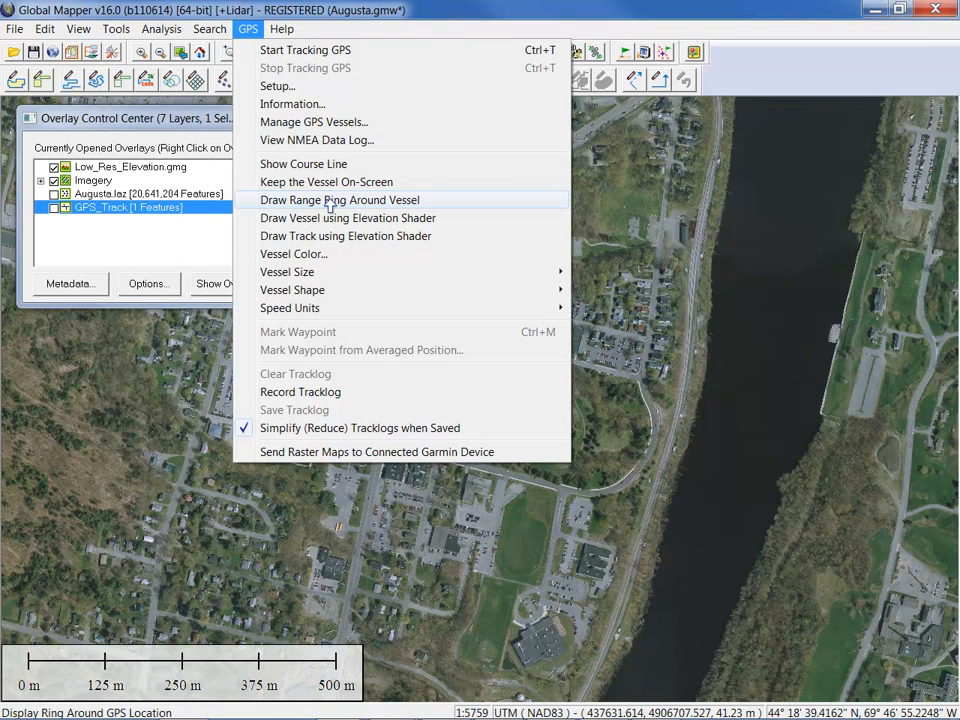
mouse_move(330, 272)
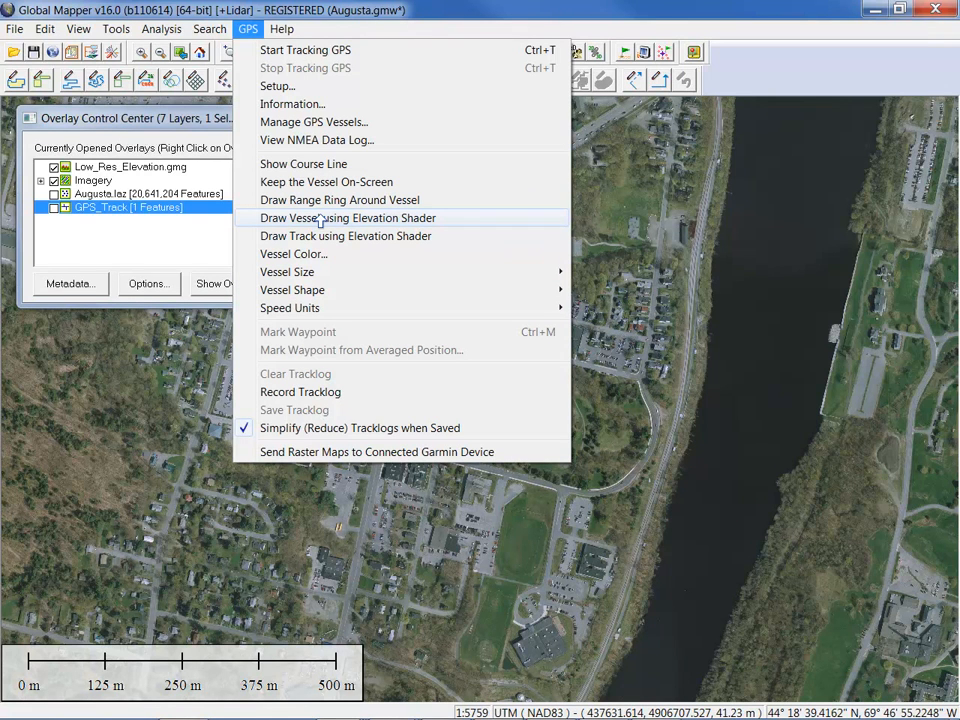
click(686, 11)
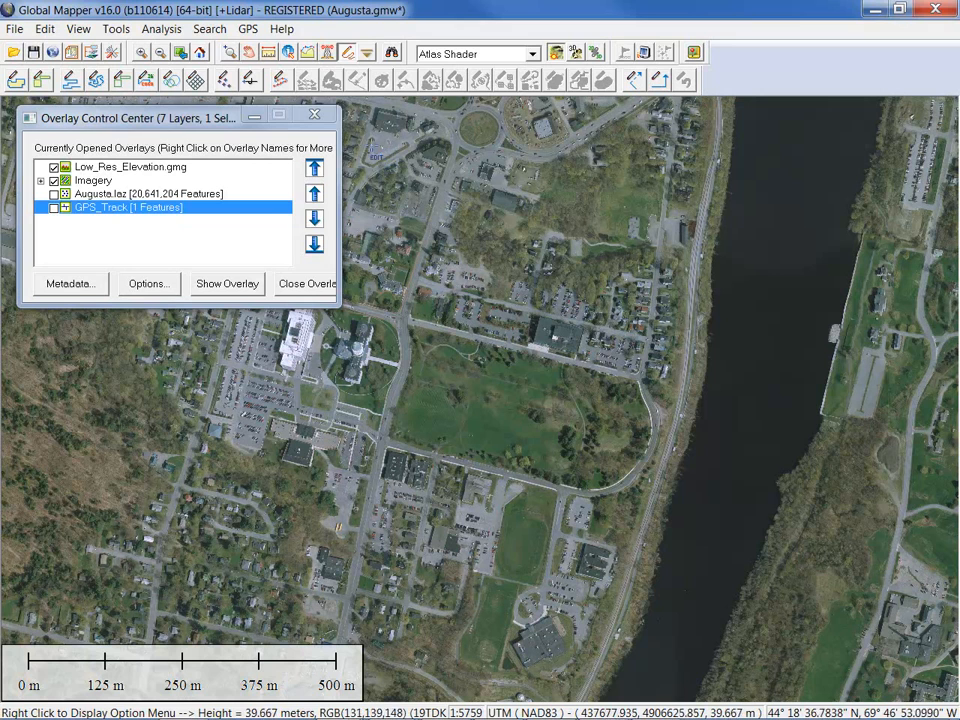
click(247, 29)
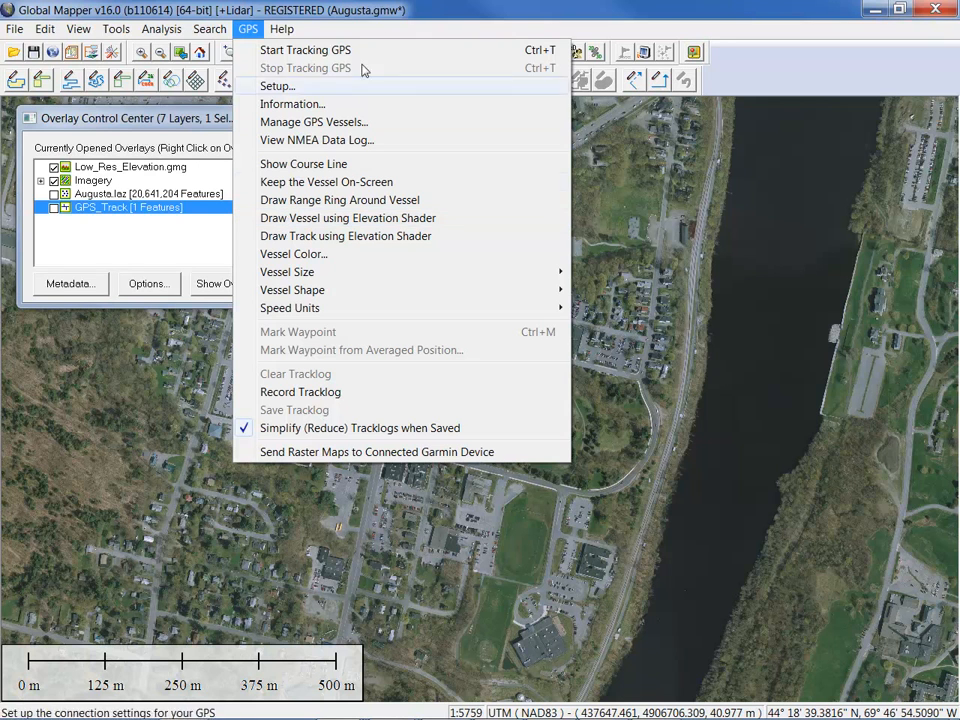
Dismiss the GPS menu and drag the GPS toolbar to a new spot in the top row
click(463, 8)
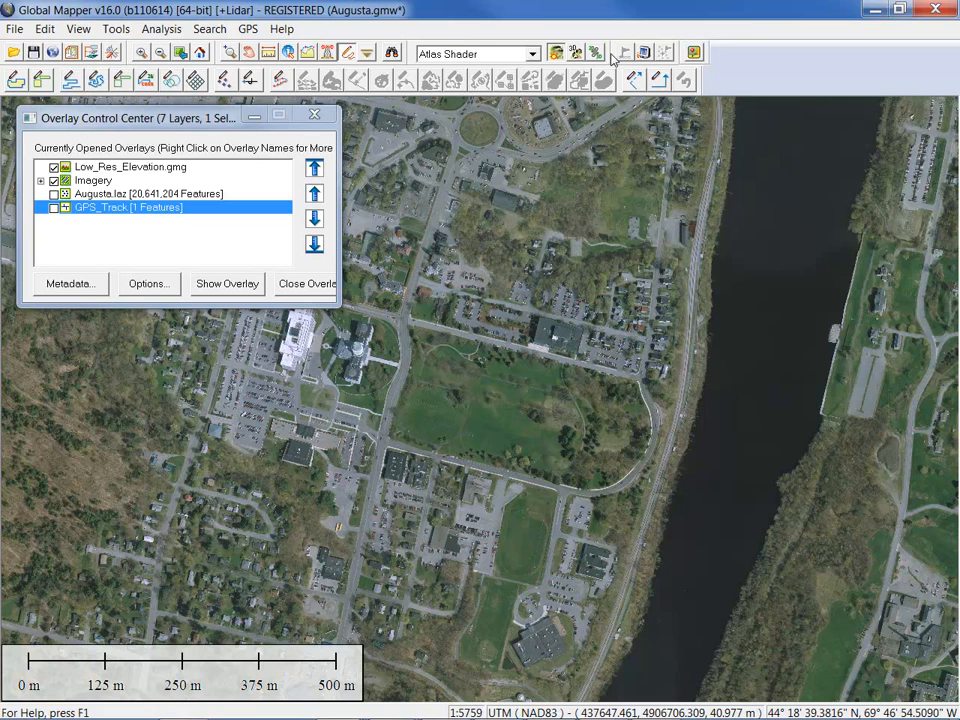
drag(613, 58, 810, 58)
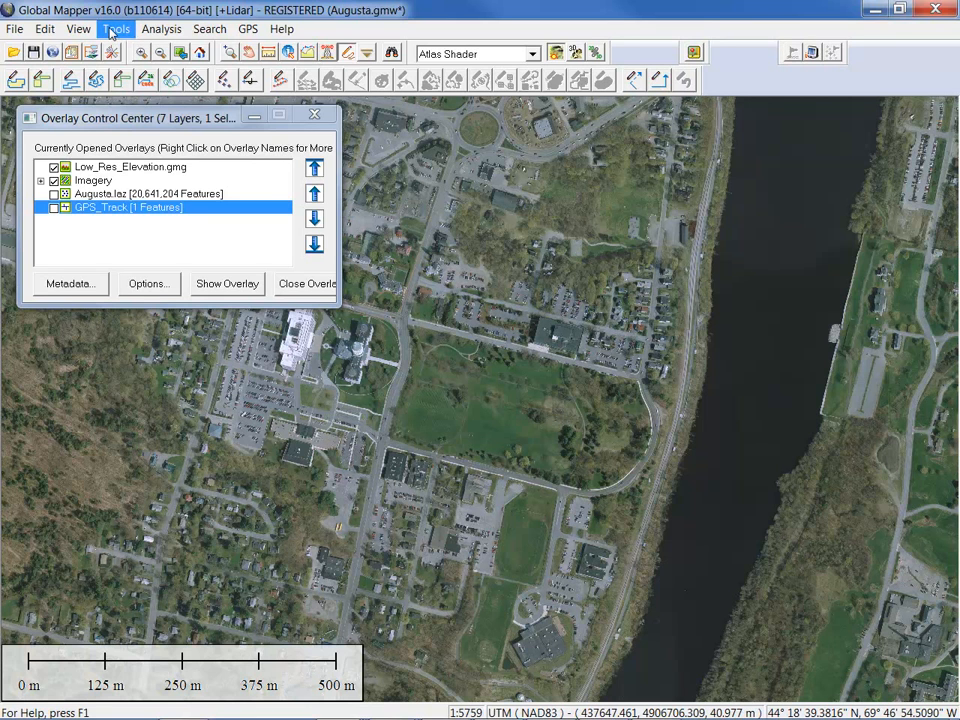
Toggle whether the GPS toolbar is shown from the display and toolbar options
click(78, 29)
mouse_move(95, 52)
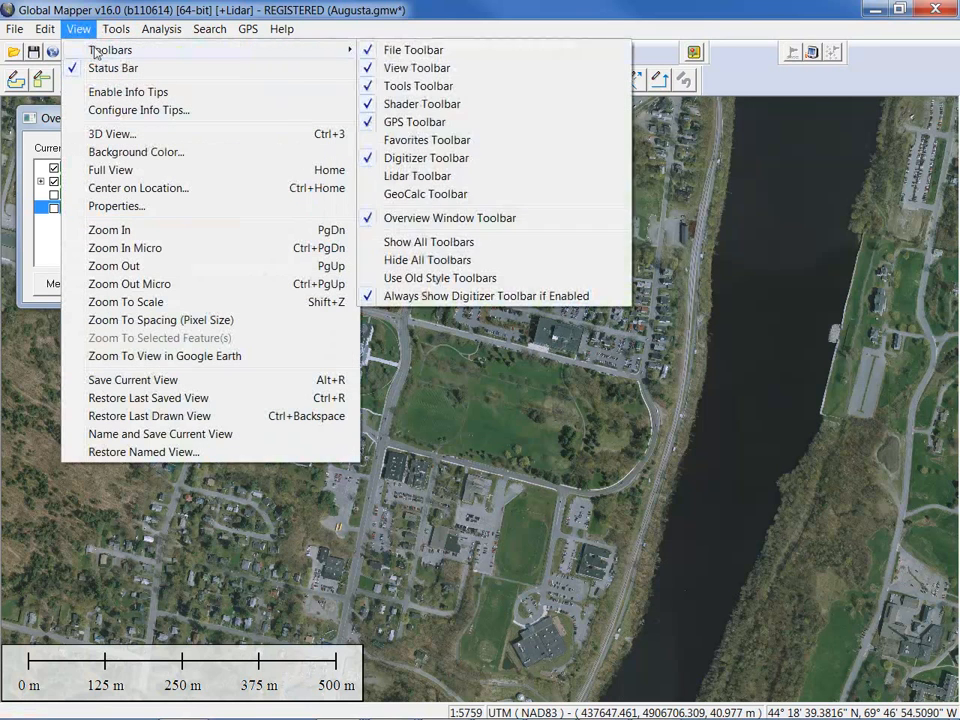
click(416, 128)
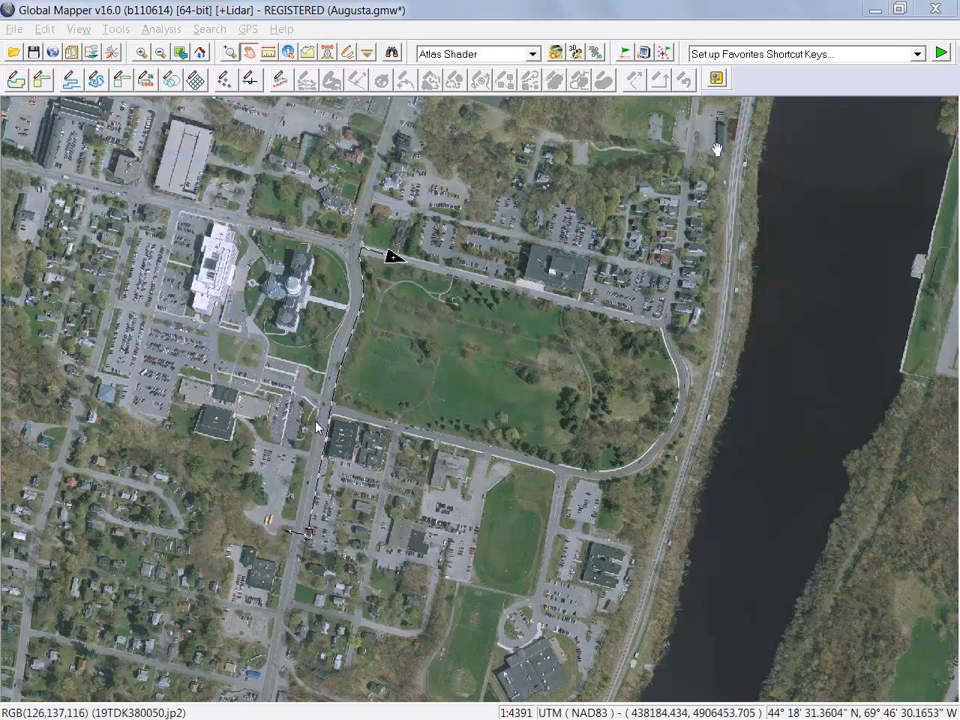
Open the GPS Information window with the live GPS readout
click(645, 55)
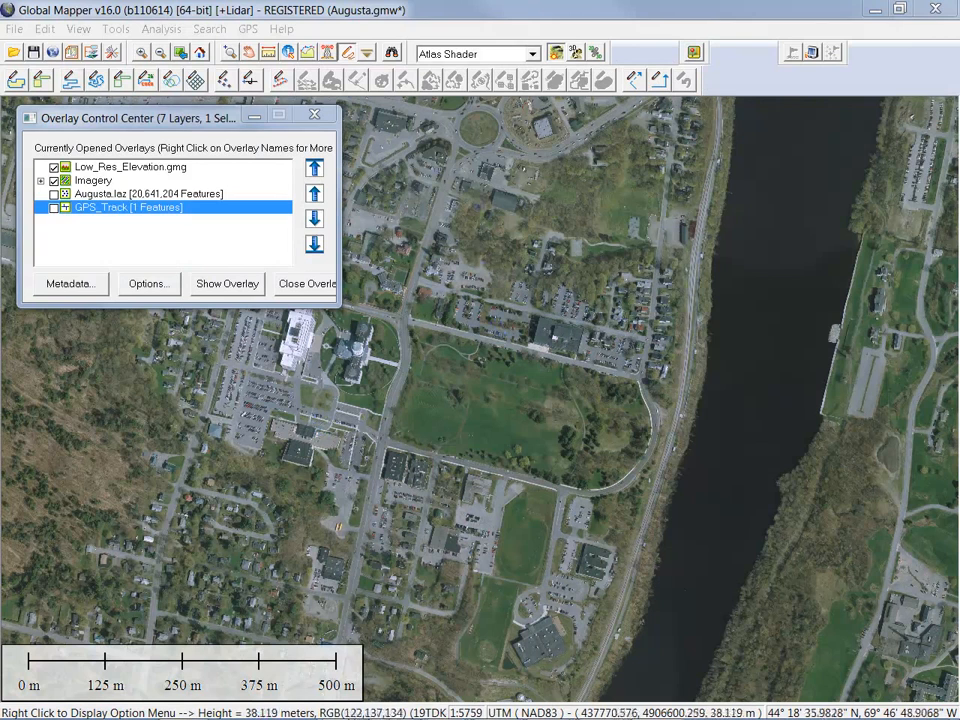
click(541, 8)
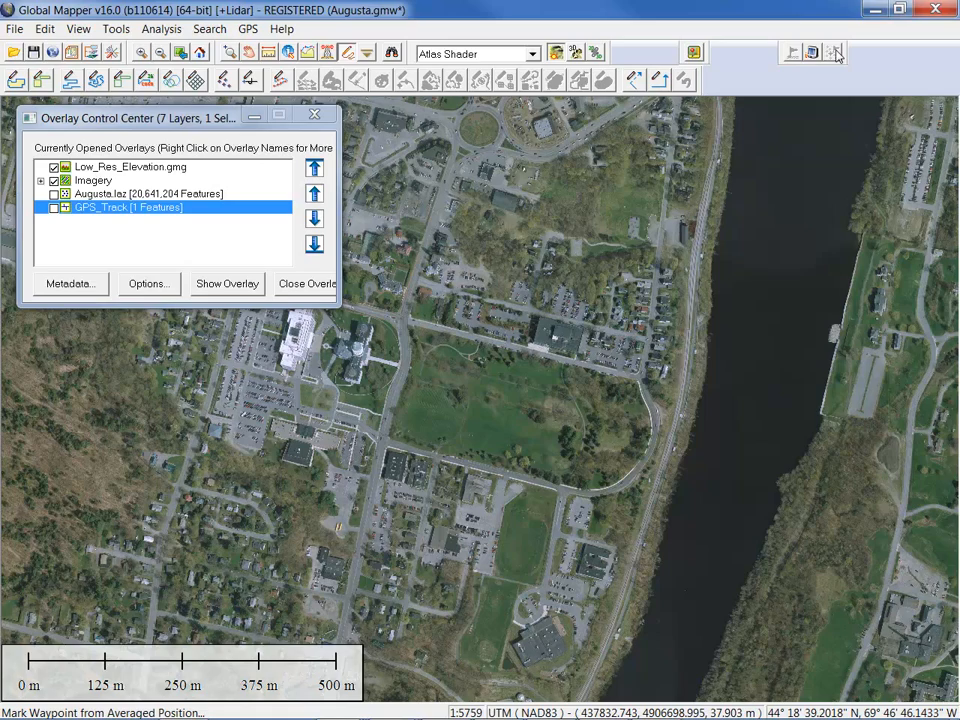
Switch from Windows Explorer to the Pad_Site Global Mapper window and open its GPS menu
key(alt+Tab)
key(alt+Tab)
key(alt+Tab)
key(alt+Tab)
key(alt+Tab)
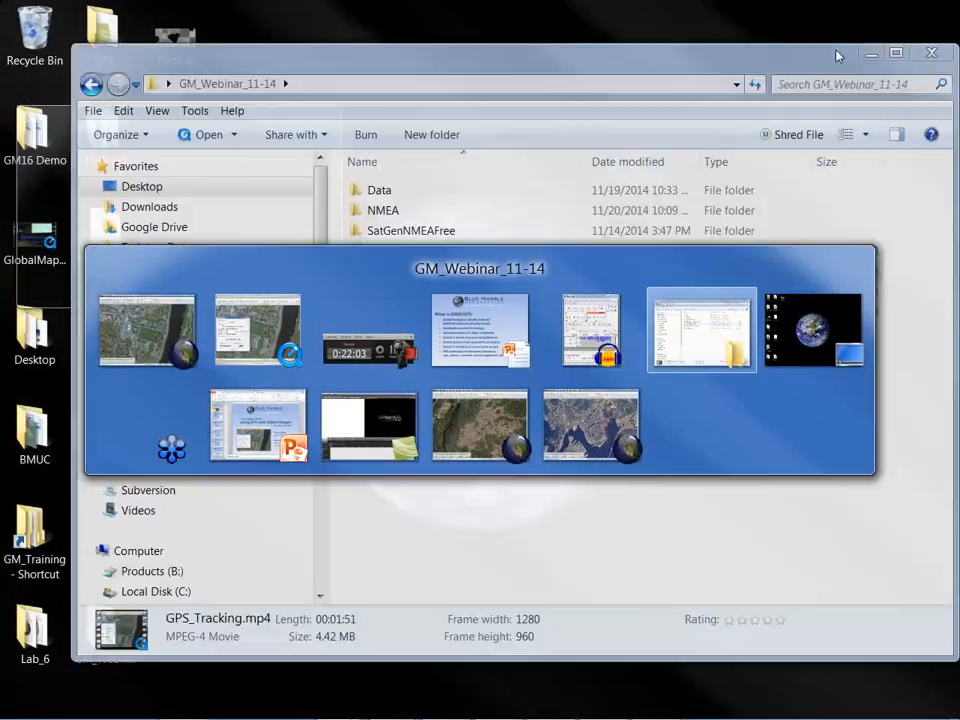
key(alt+Tab)
key(alt+Tab)
key(alt+Tab)
key(alt+Tab)
key(alt+Tab)
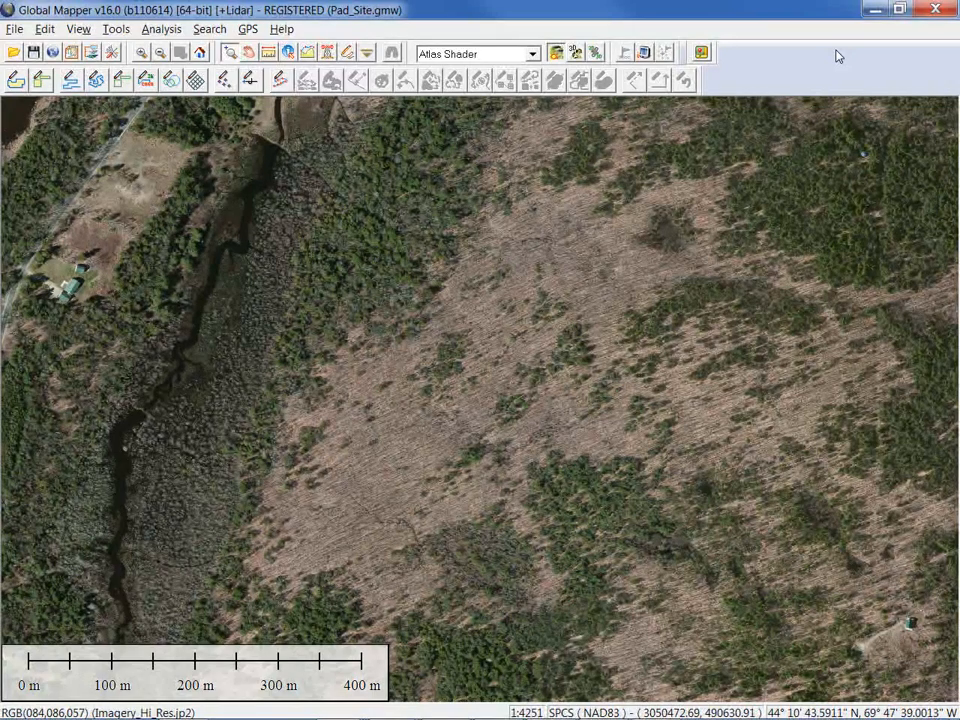
click(248, 30)
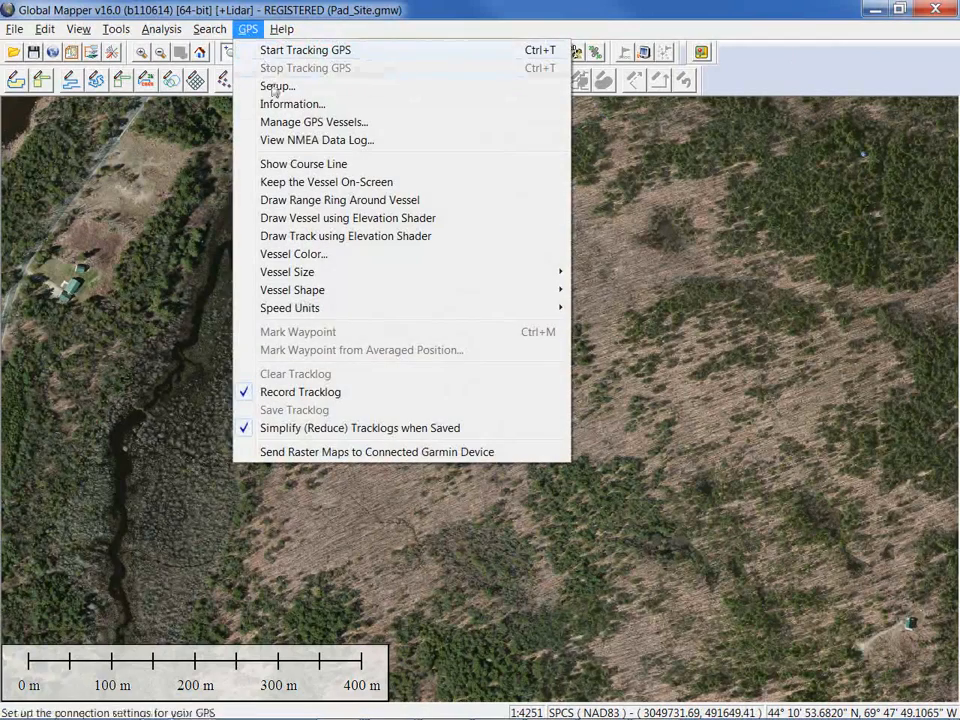
Set GPS Setup to read the Pad_Site.txt NMEA file and apply the settings
click(277, 86)
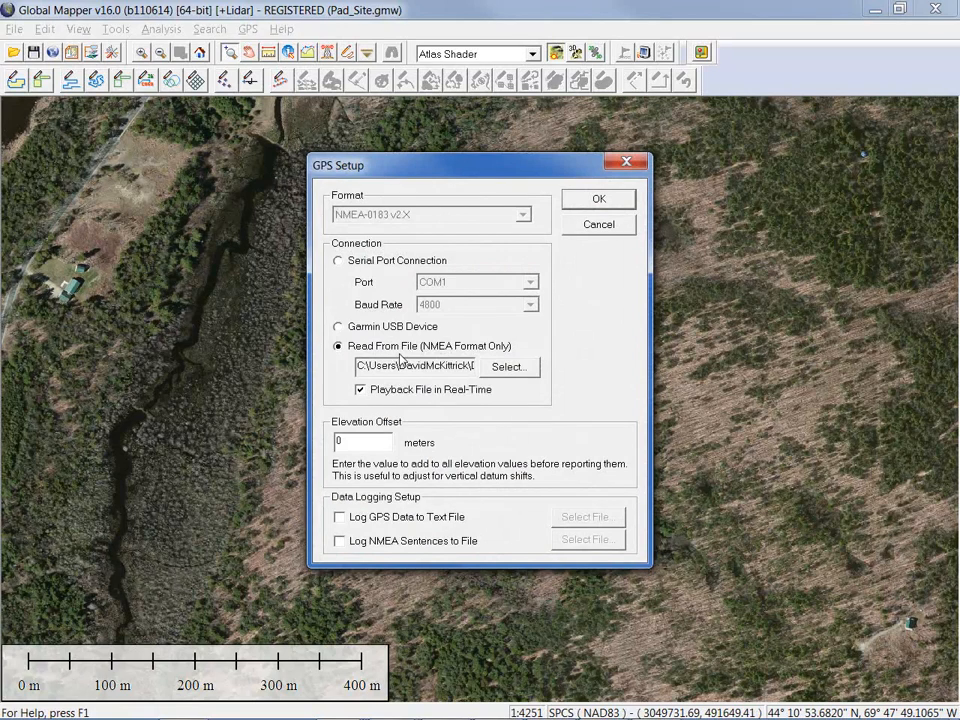
click(505, 367)
click(465, 258)
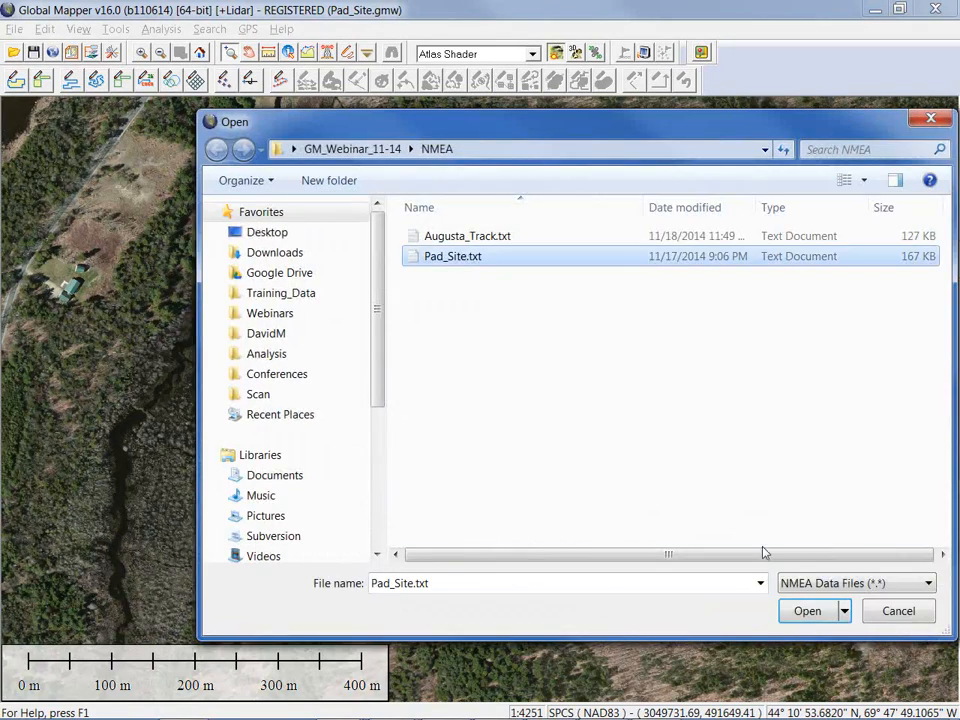
click(805, 612)
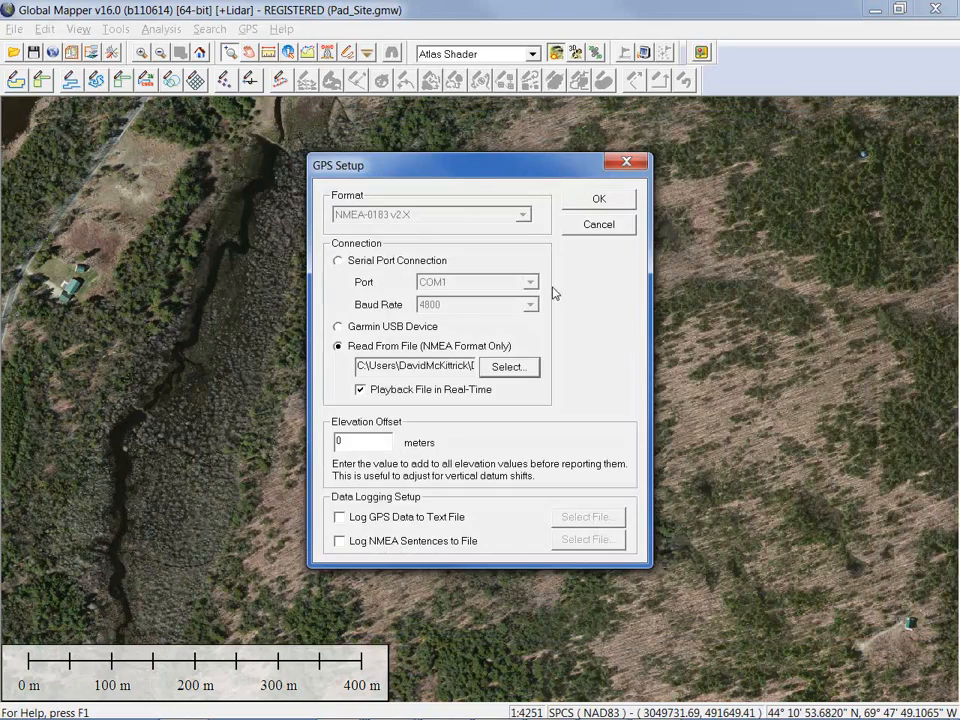
click(595, 204)
Confirm starting GPS tracking from the Pad_Site.txt file and toggle the GPS toolbar button
click(553, 407)
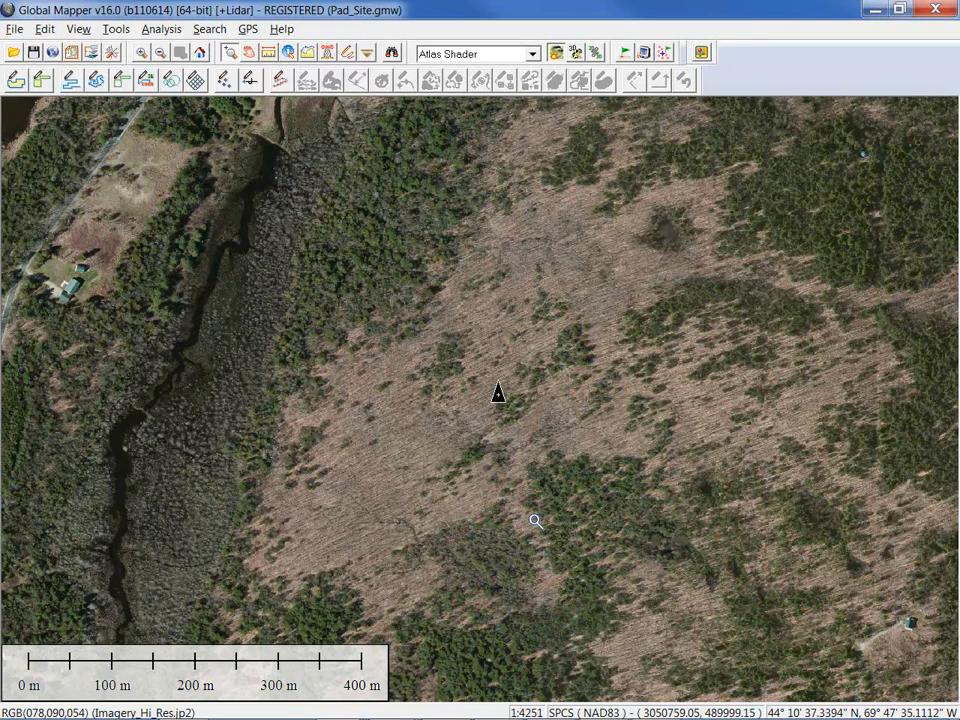
click(621, 52)
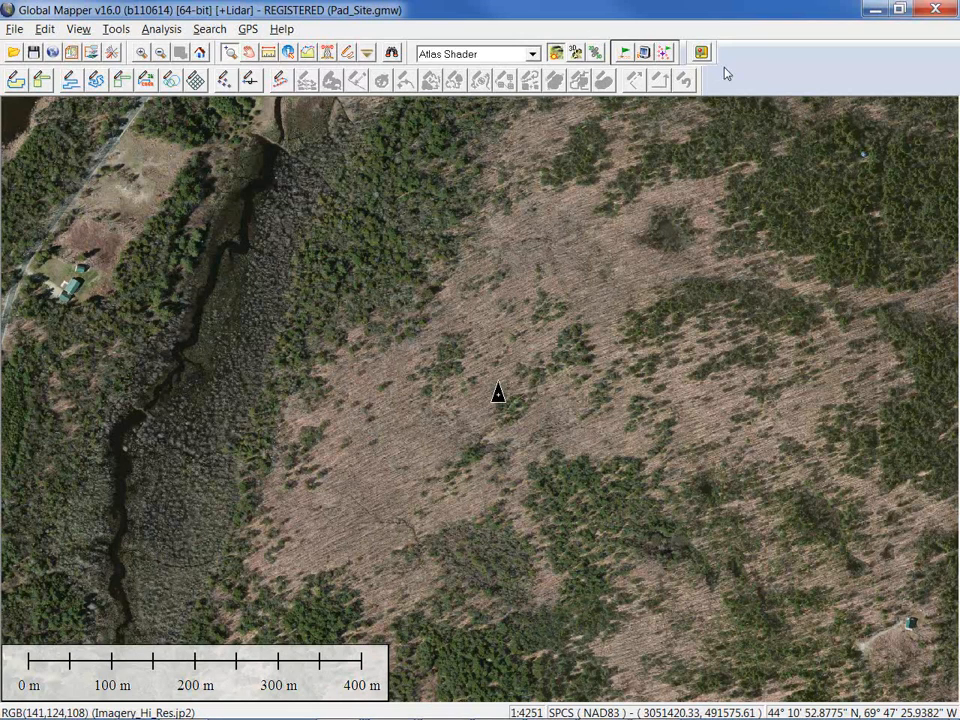
Move the GPS toolbar to the second row, then check and close the GPS Information (2D Fix, 160.0 m elevation)
drag(762, 70, 762, 71)
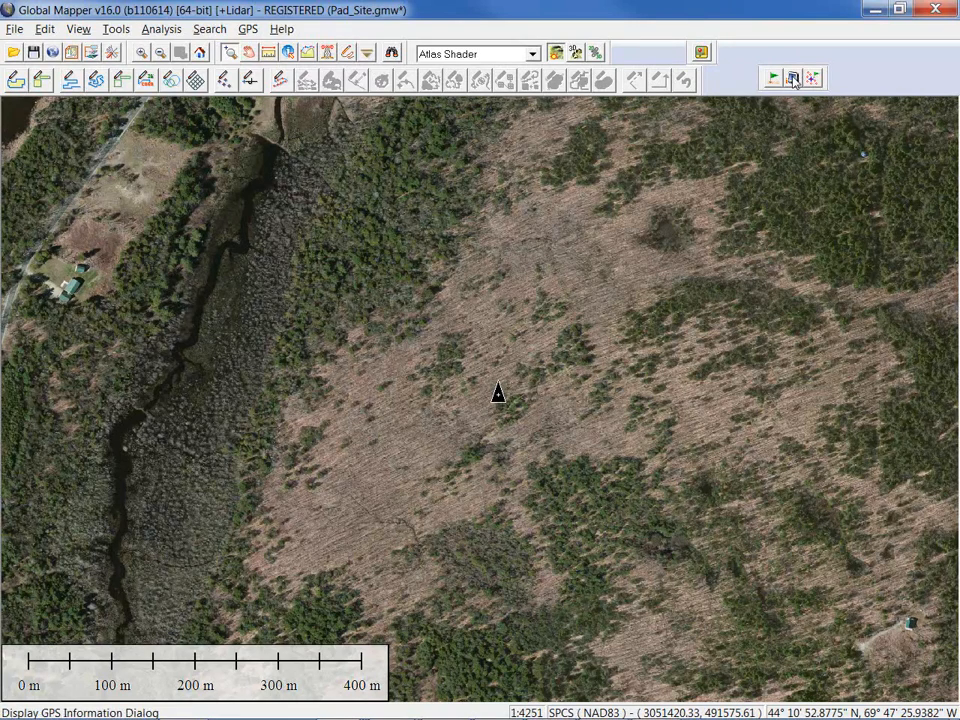
click(793, 80)
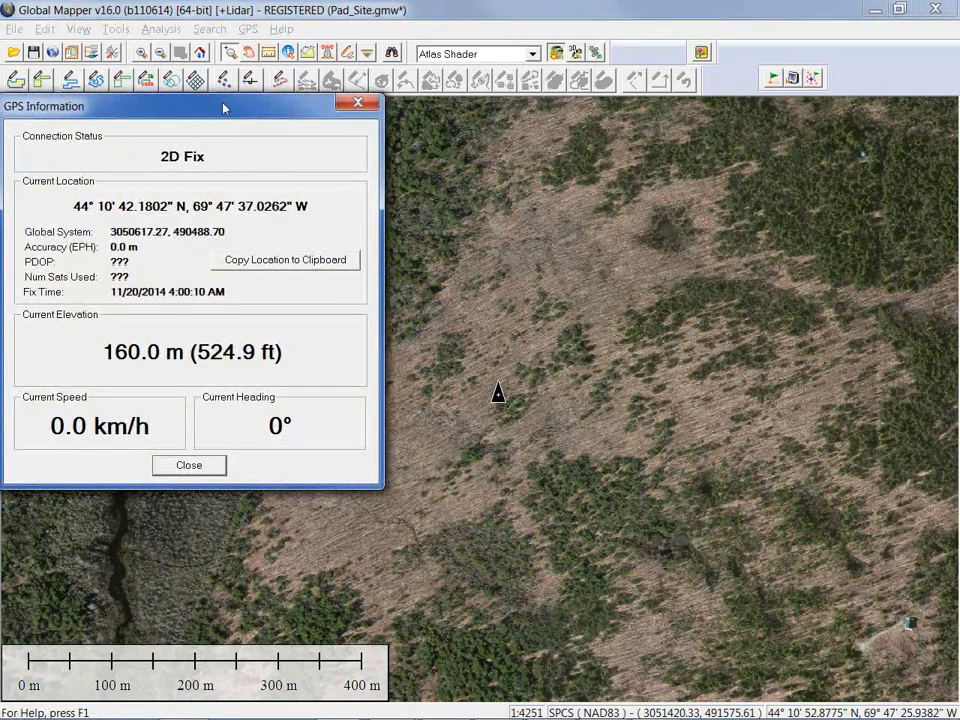
drag(224, 108, 250, 123)
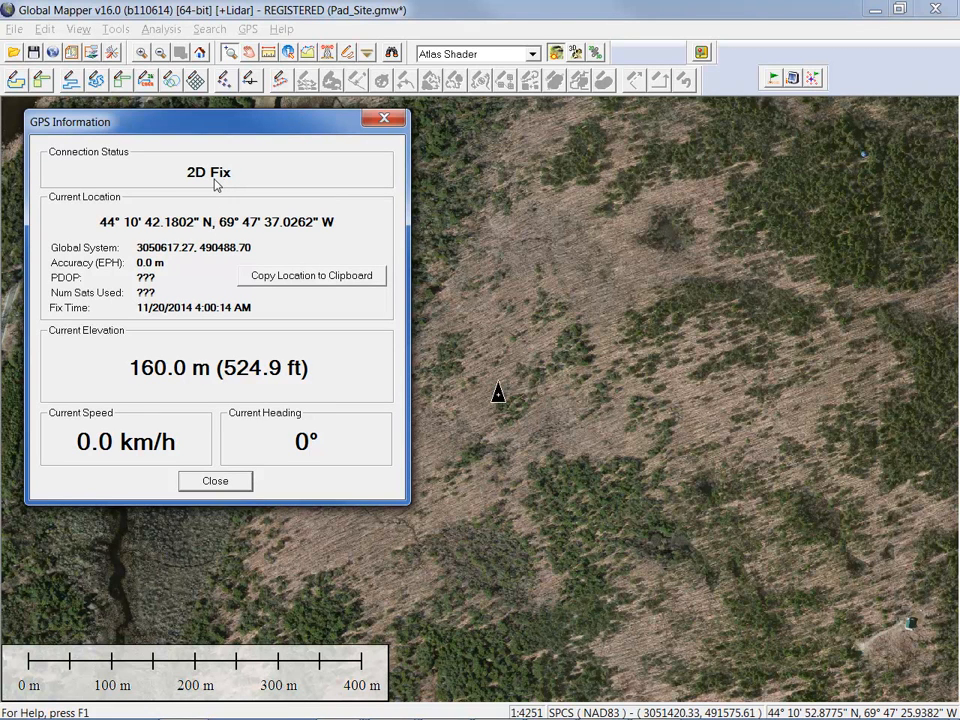
click(384, 121)
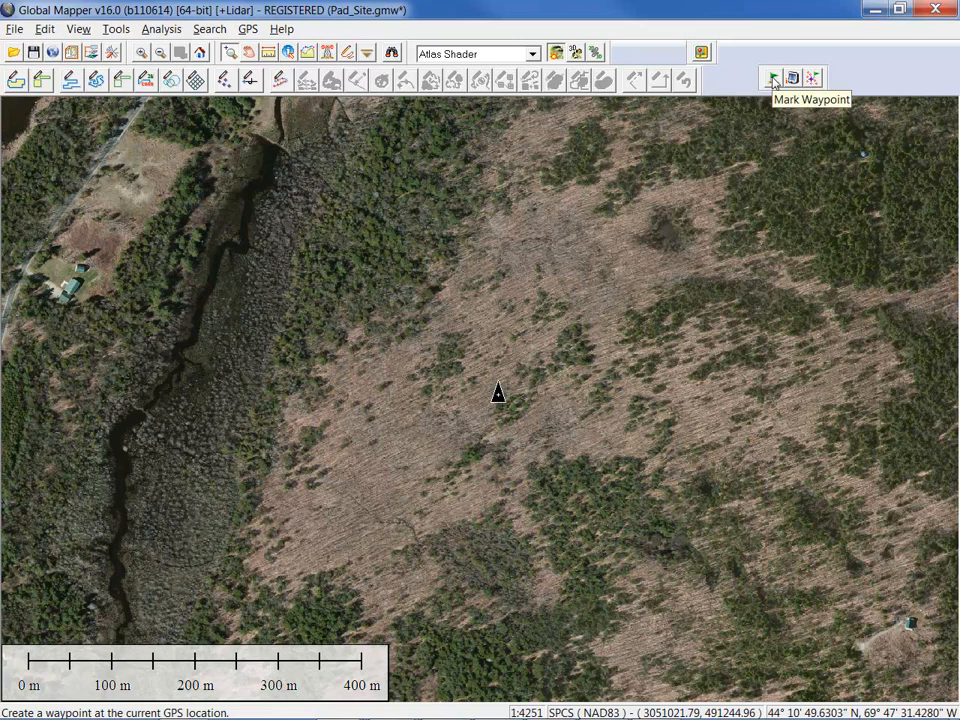
click(249, 31)
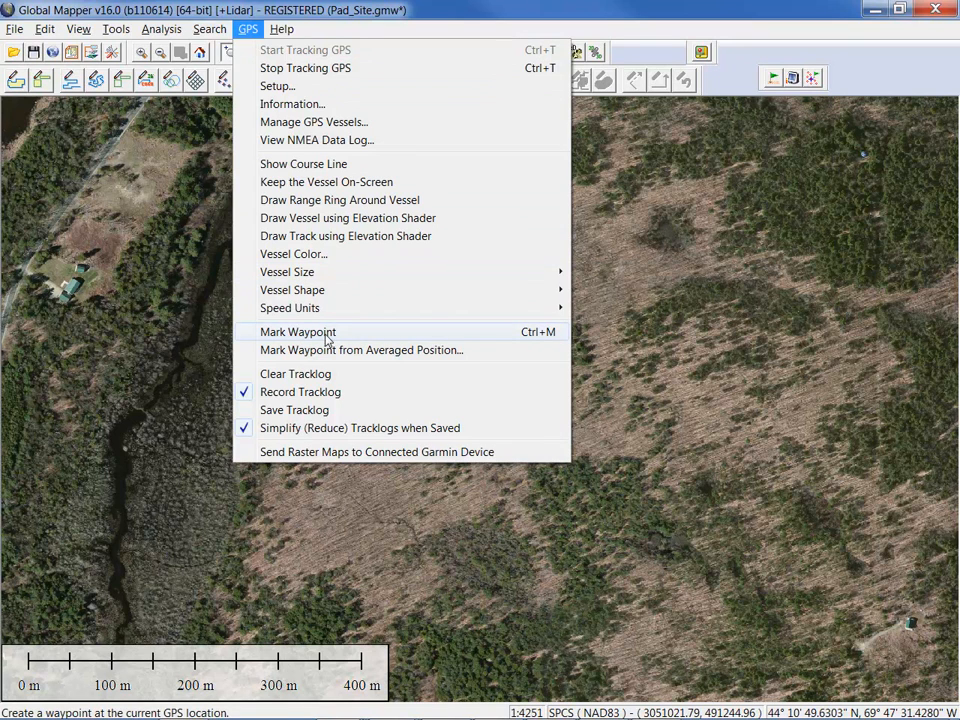
click(634, 8)
click(774, 80)
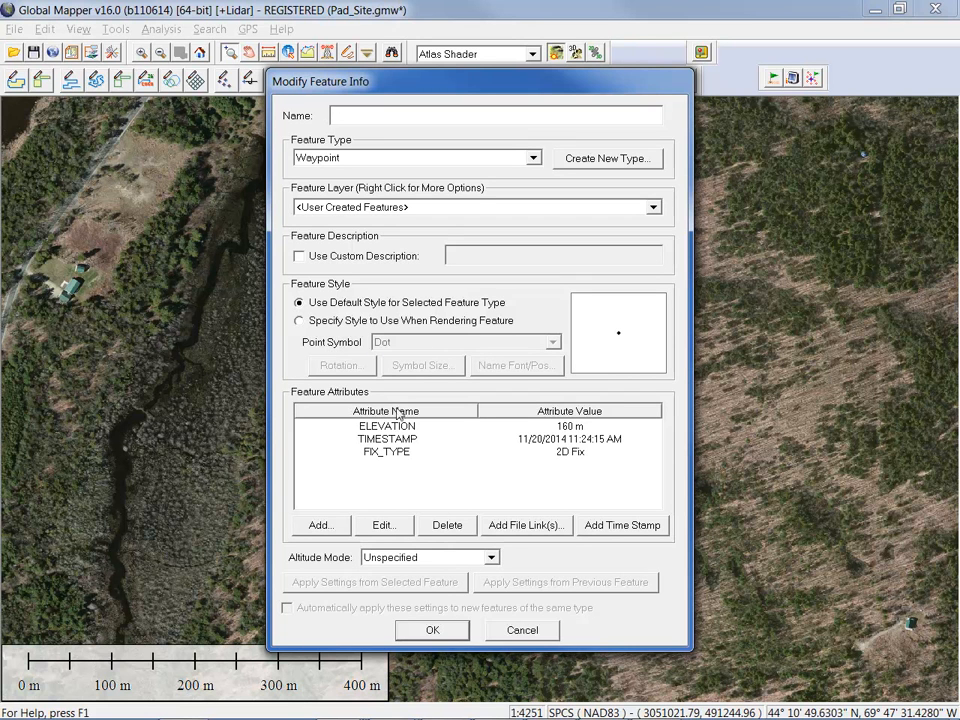
click(520, 629)
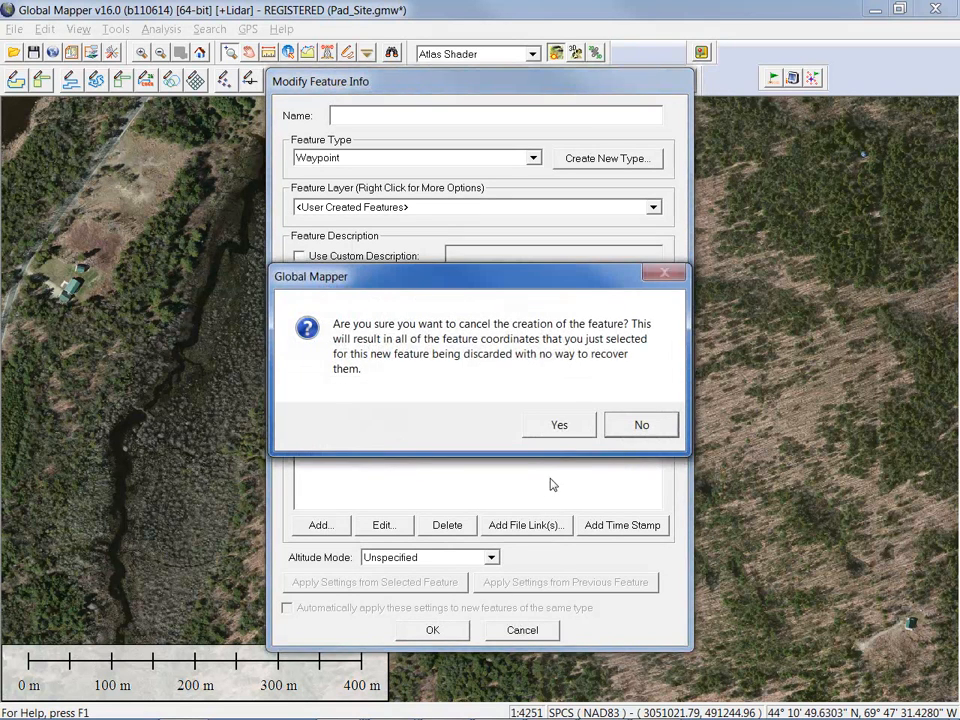
click(559, 426)
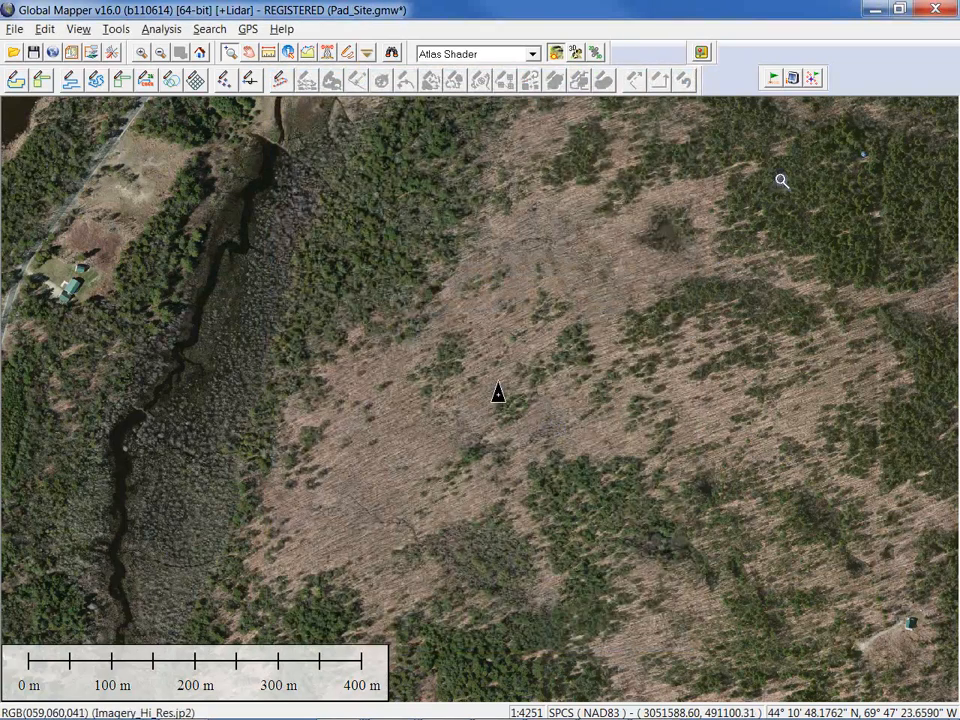
click(815, 80)
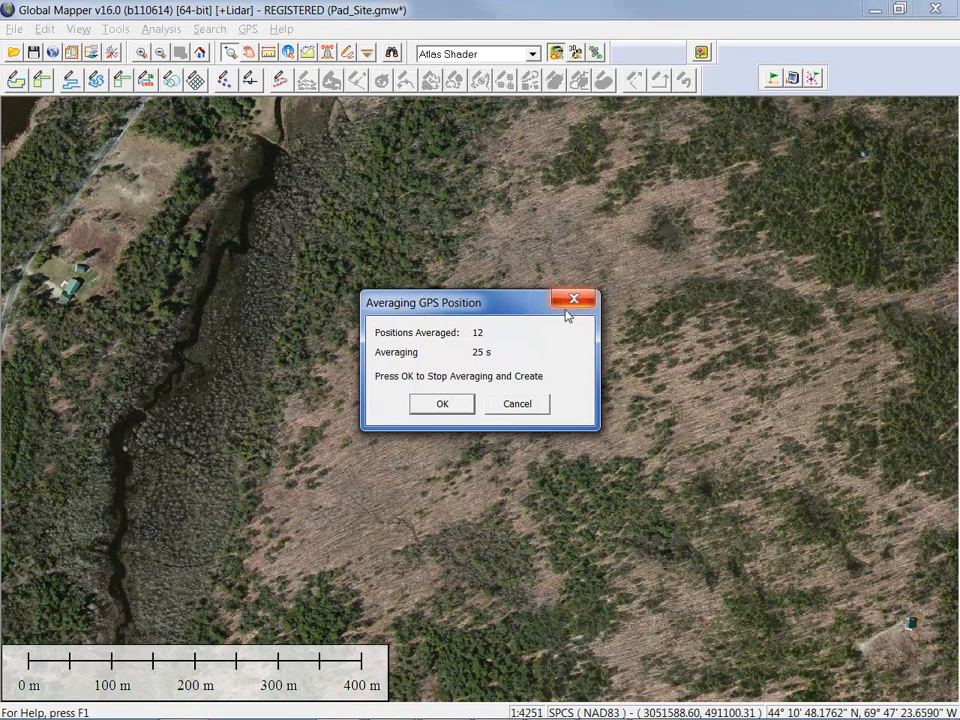
click(453, 405)
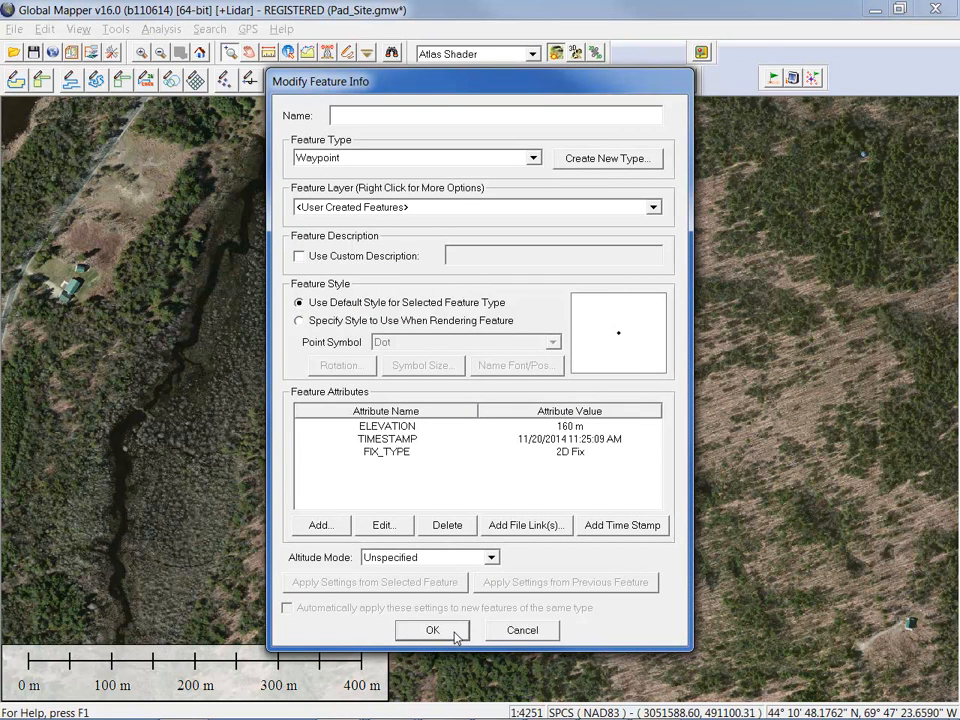
click(520, 630)
click(558, 427)
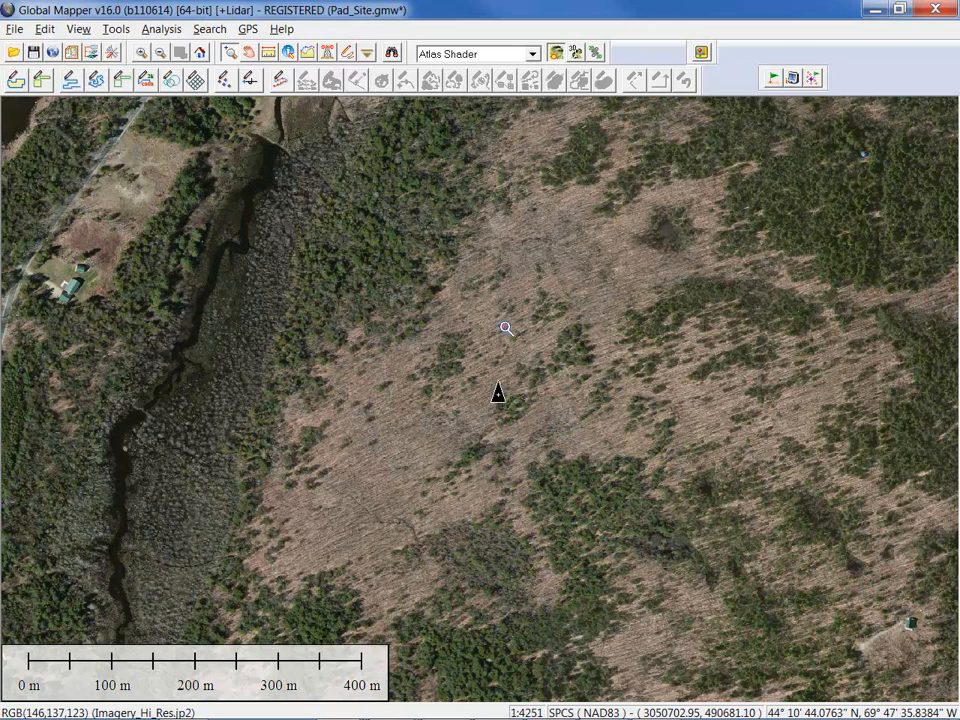
Stop GPS tracking and switch to the Augusta.gmw workspace window
click(250, 31)
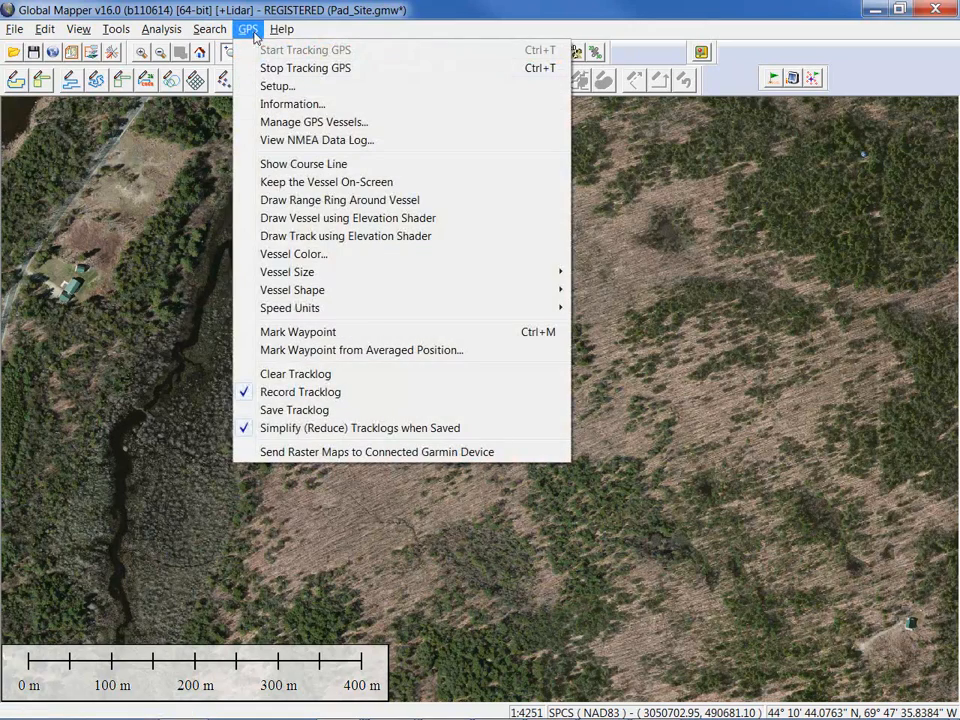
click(264, 71)
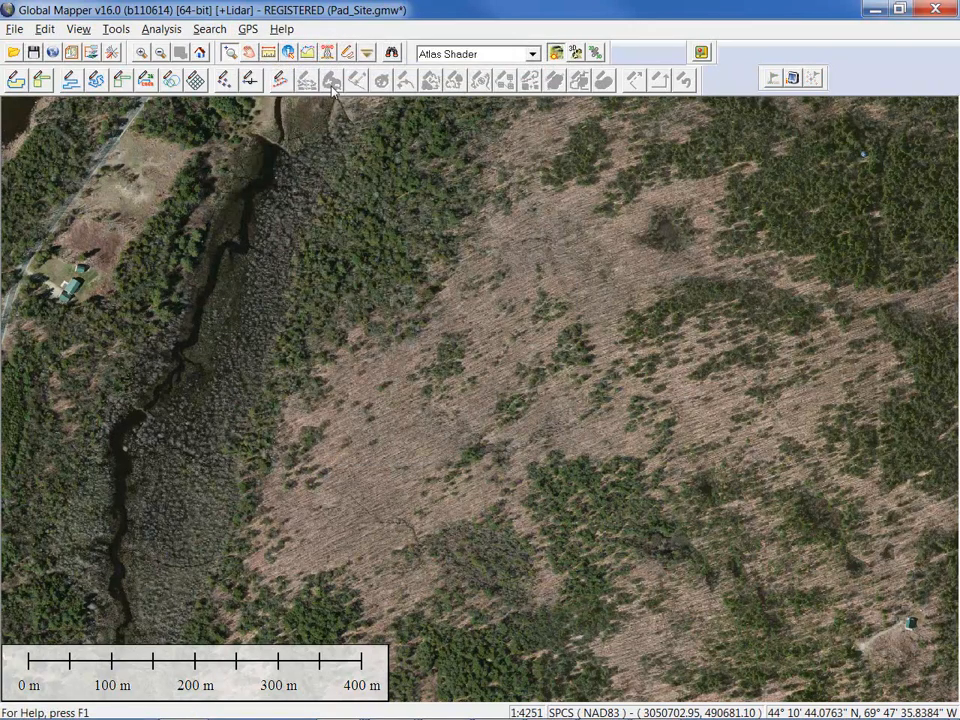
key(alt+Tab)
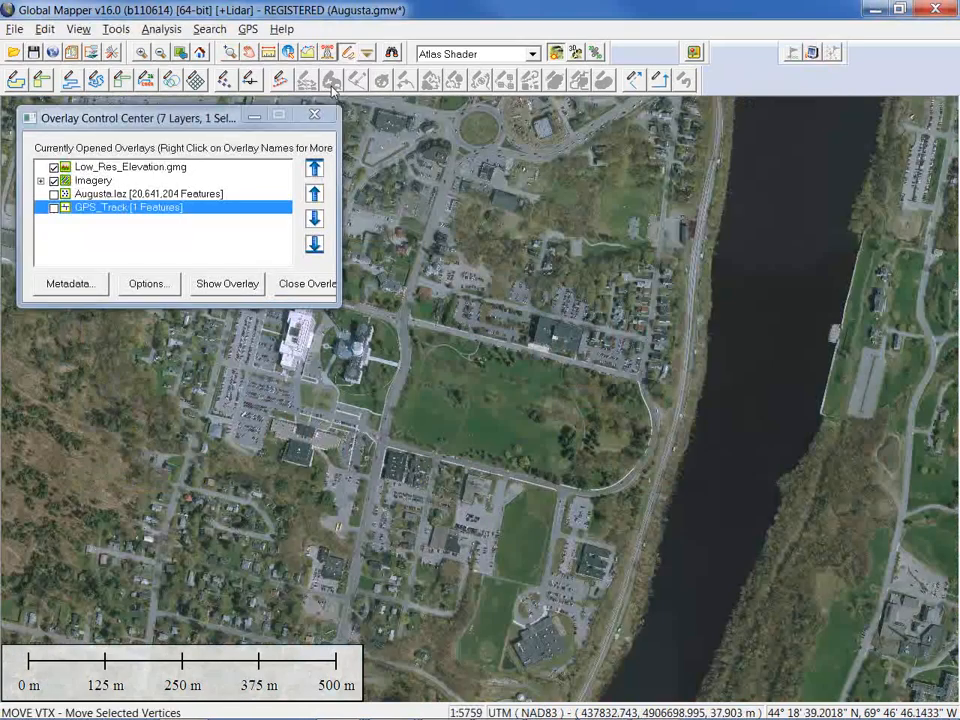
click(249, 33)
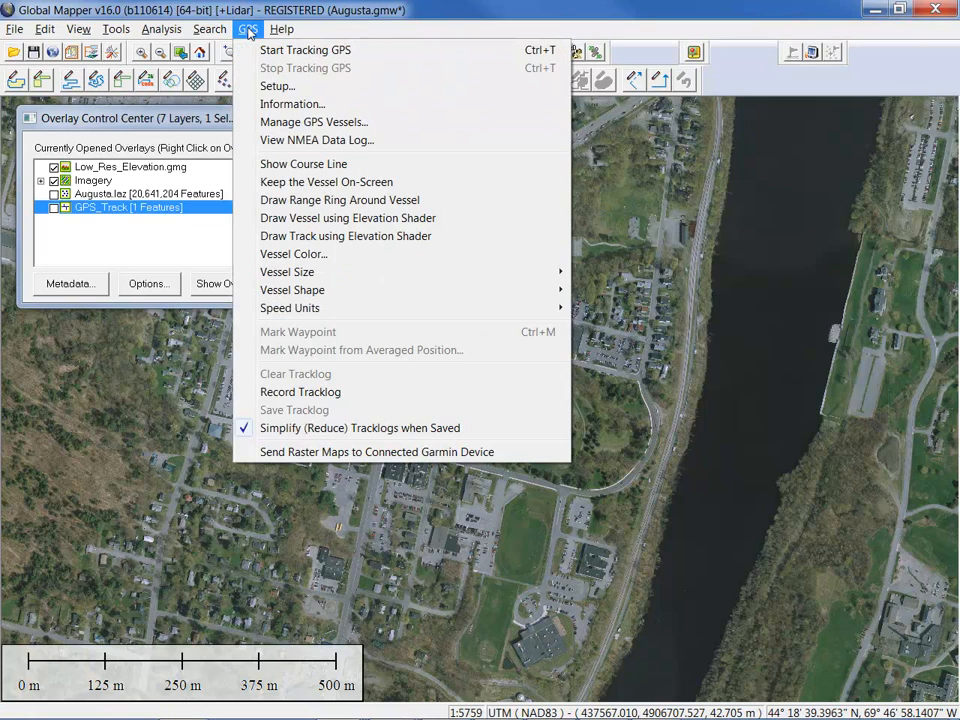
Set Augusta's GPS input to real-time playback of the Augusta_Track.txt NMEA file and start tracking
click(280, 86)
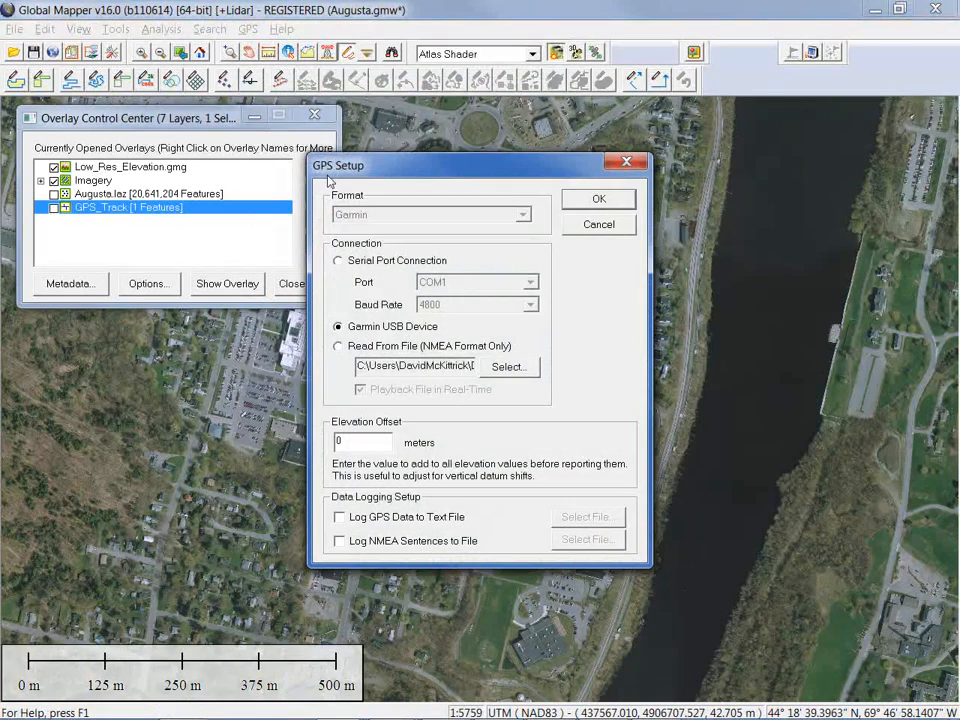
click(340, 347)
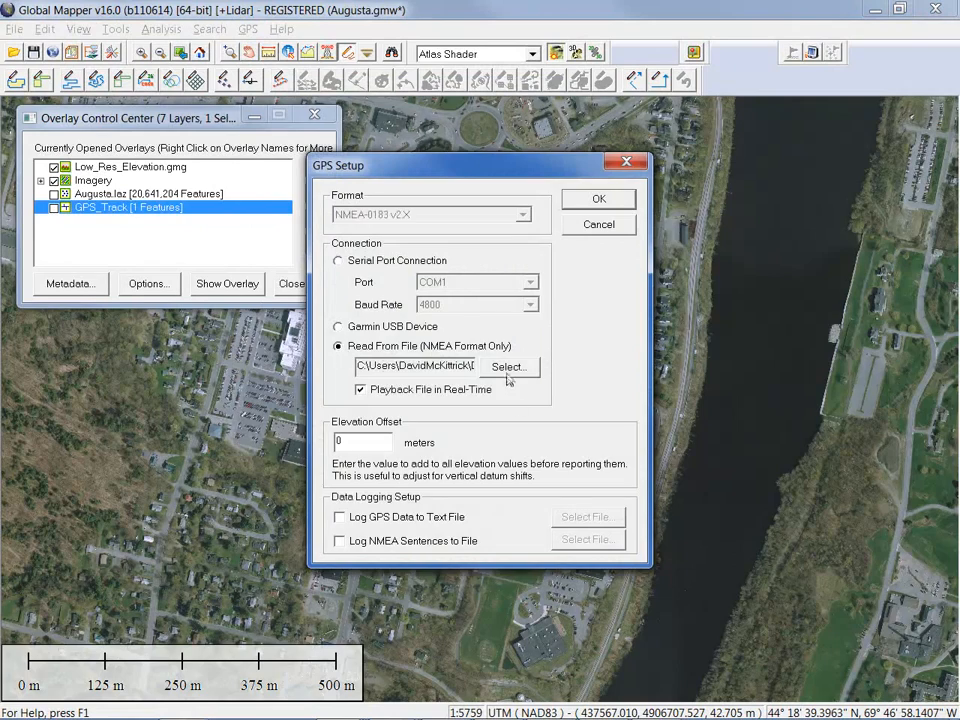
click(502, 364)
click(470, 238)
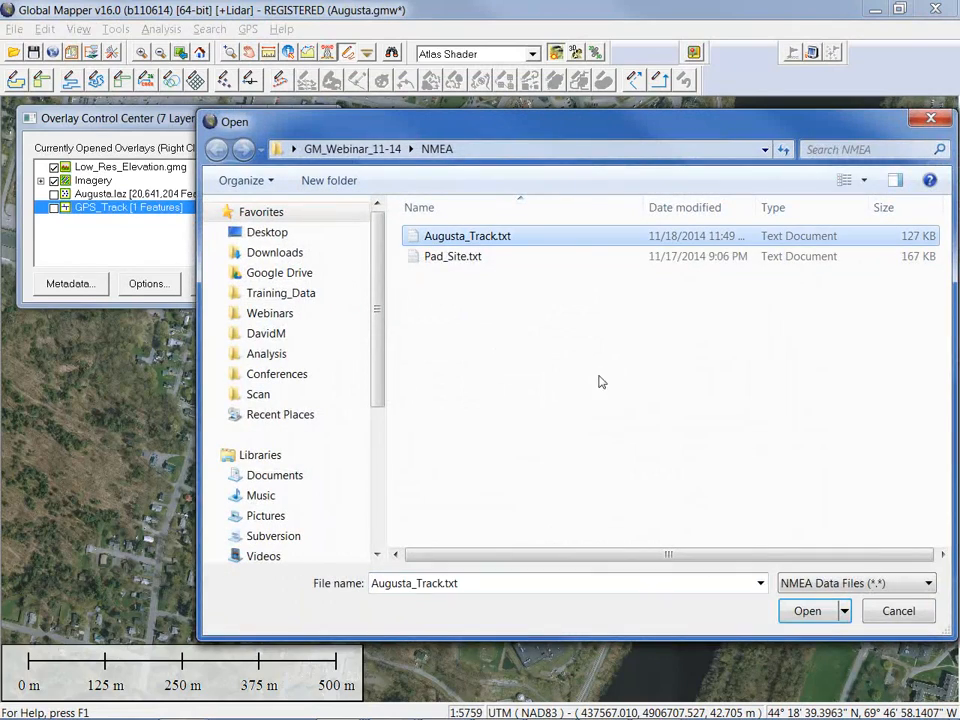
click(807, 611)
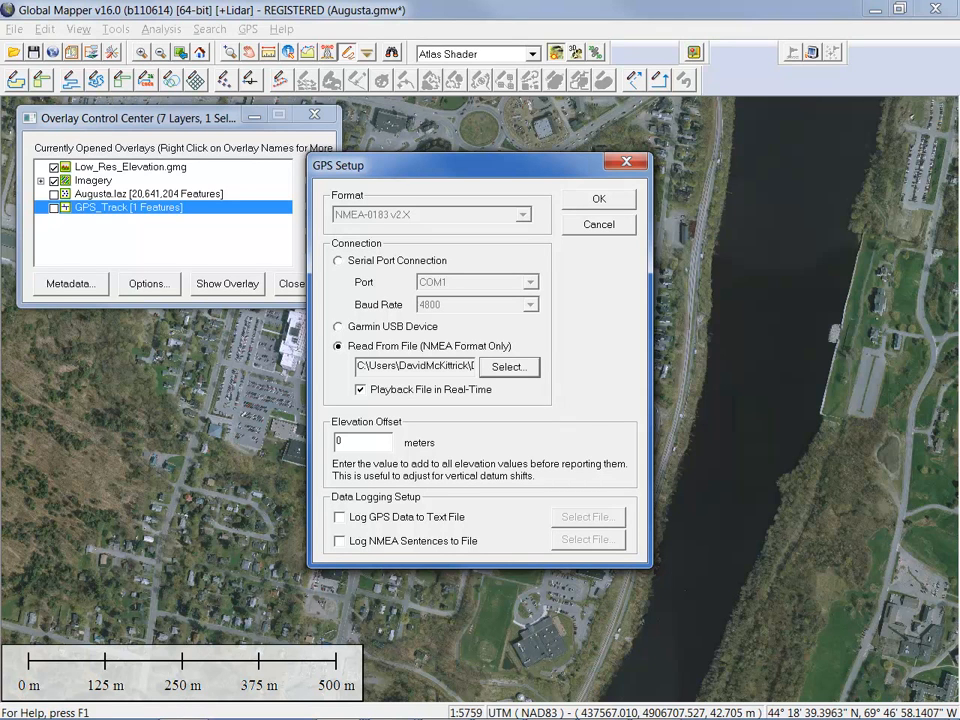
click(595, 198)
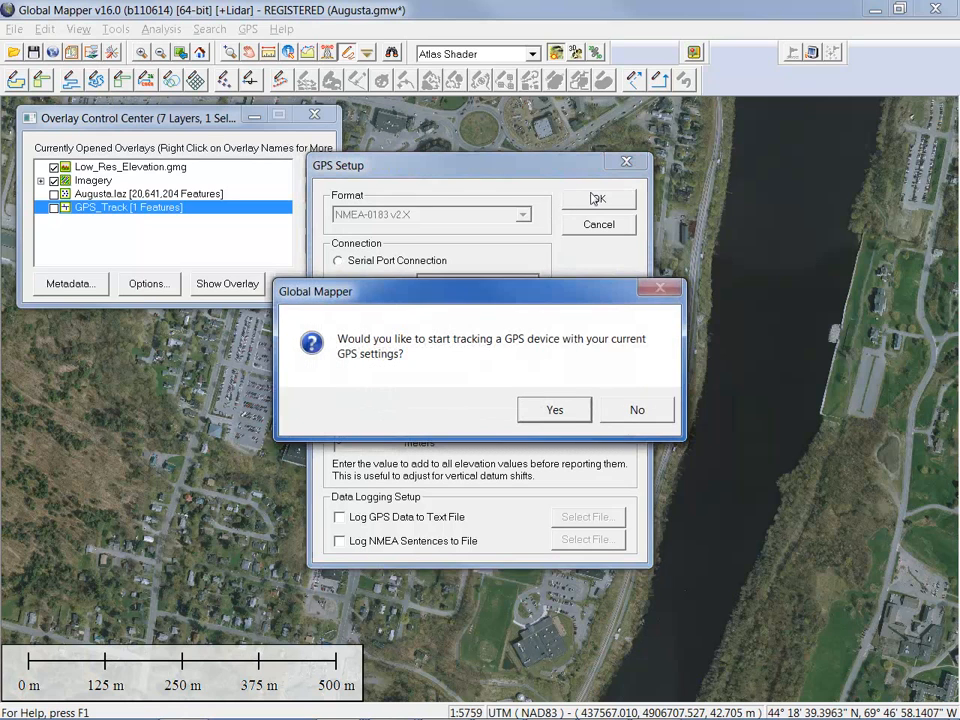
click(552, 409)
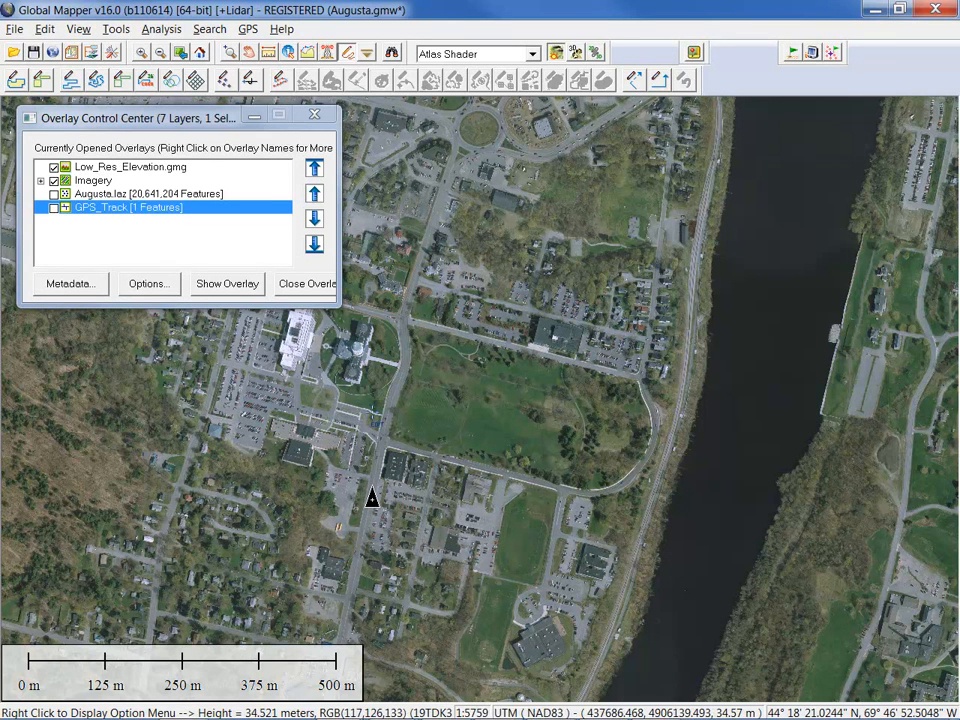
Record a tracklog of the GPS movement, then stop GPS tracking
click(250, 30)
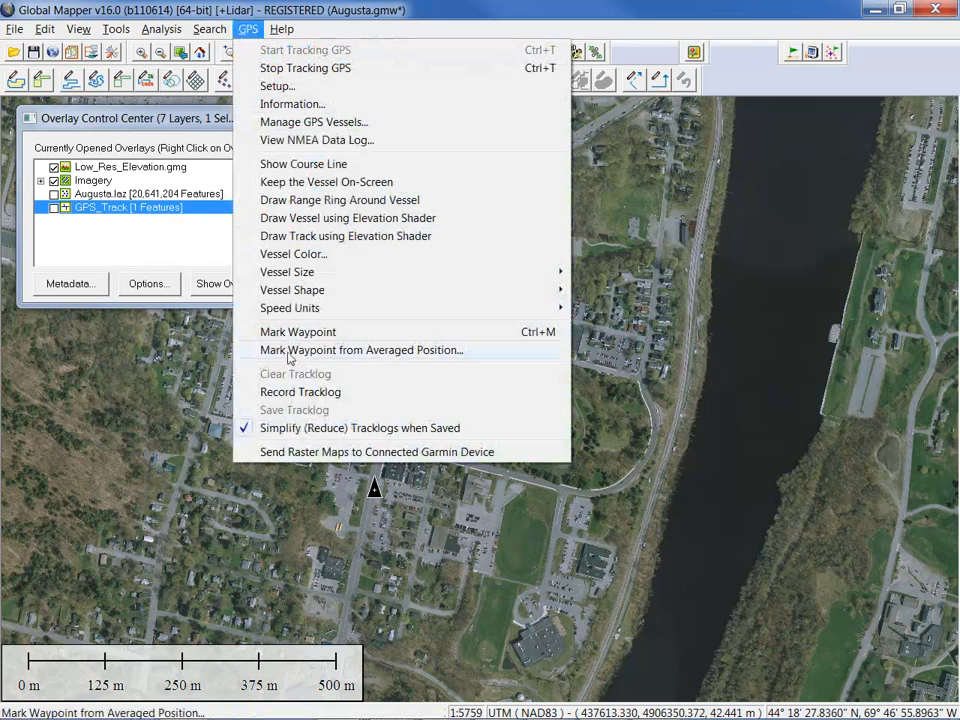
click(297, 393)
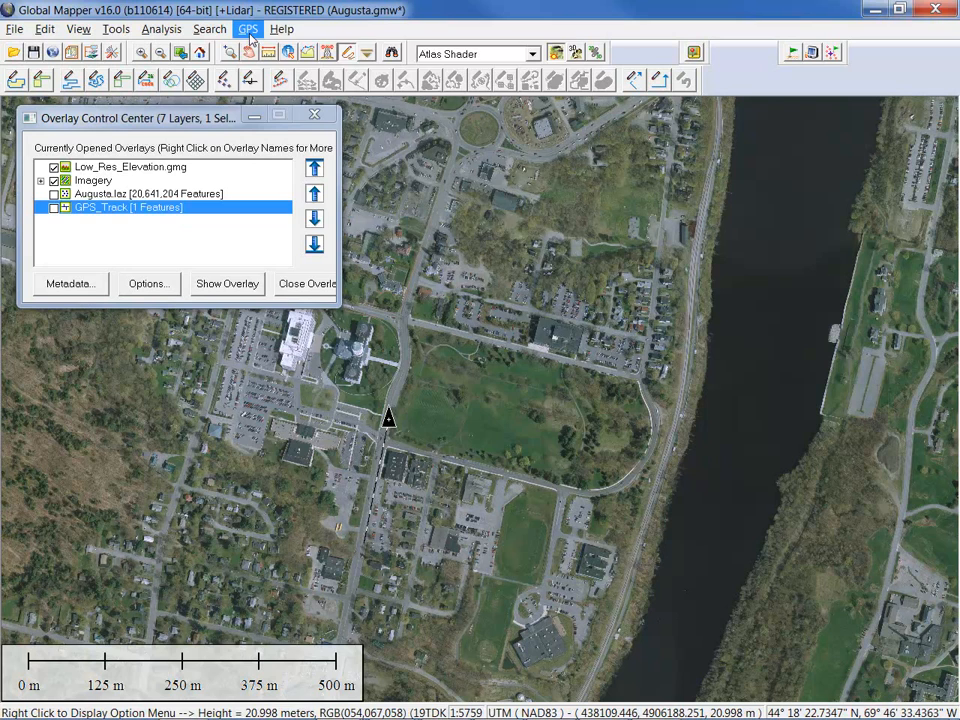
click(248, 30)
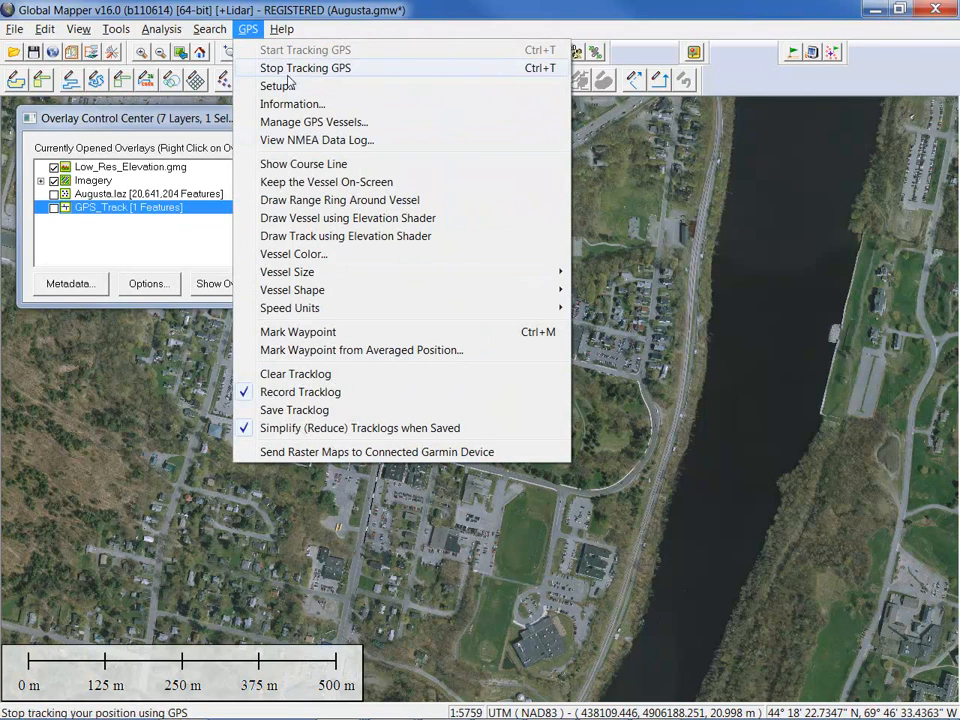
click(288, 72)
Save the tracklog, then cancel the new Tracklog feature and confirm discarding it
click(250, 30)
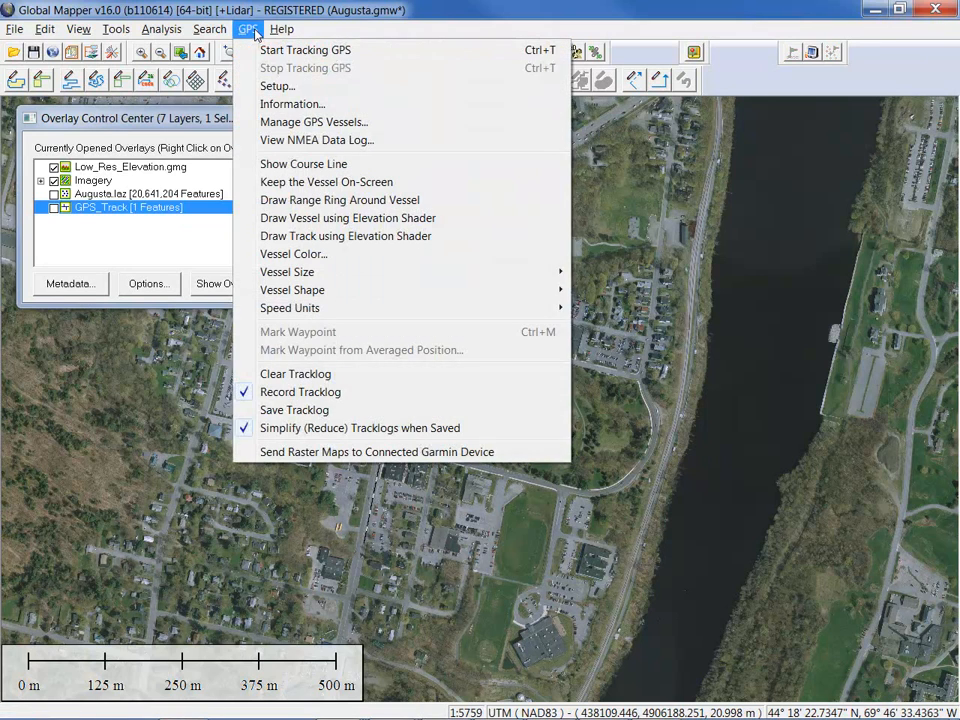
click(320, 411)
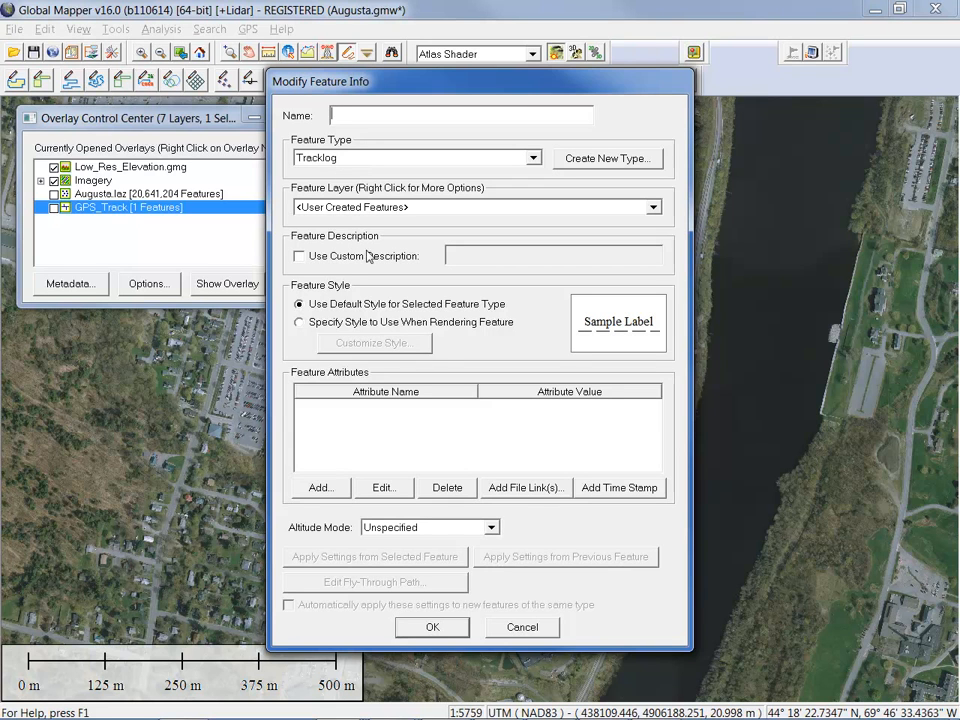
click(540, 629)
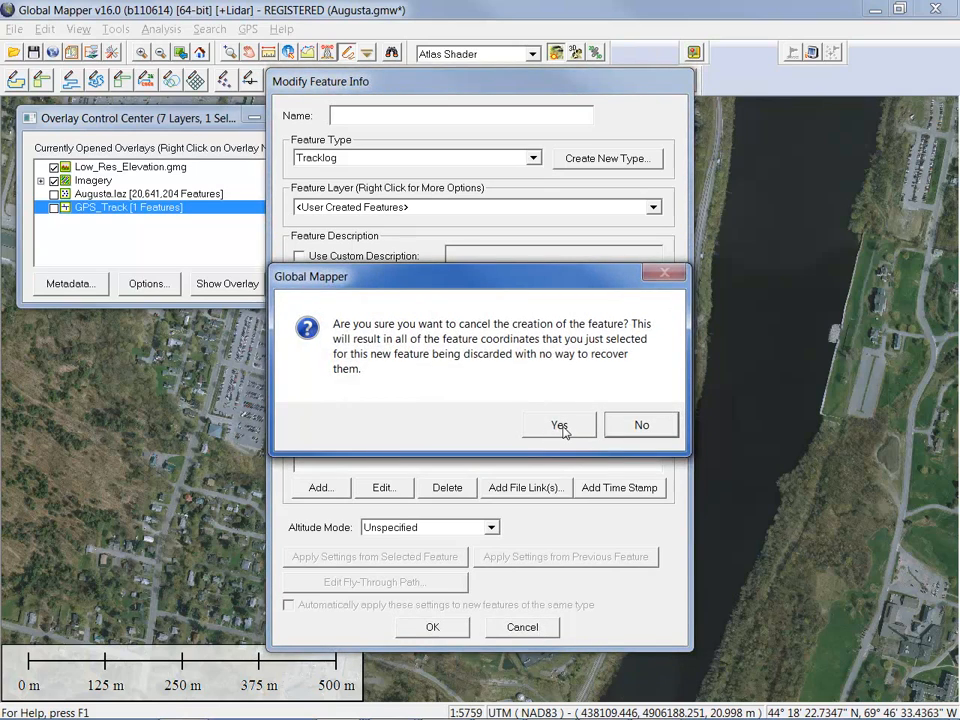
click(559, 425)
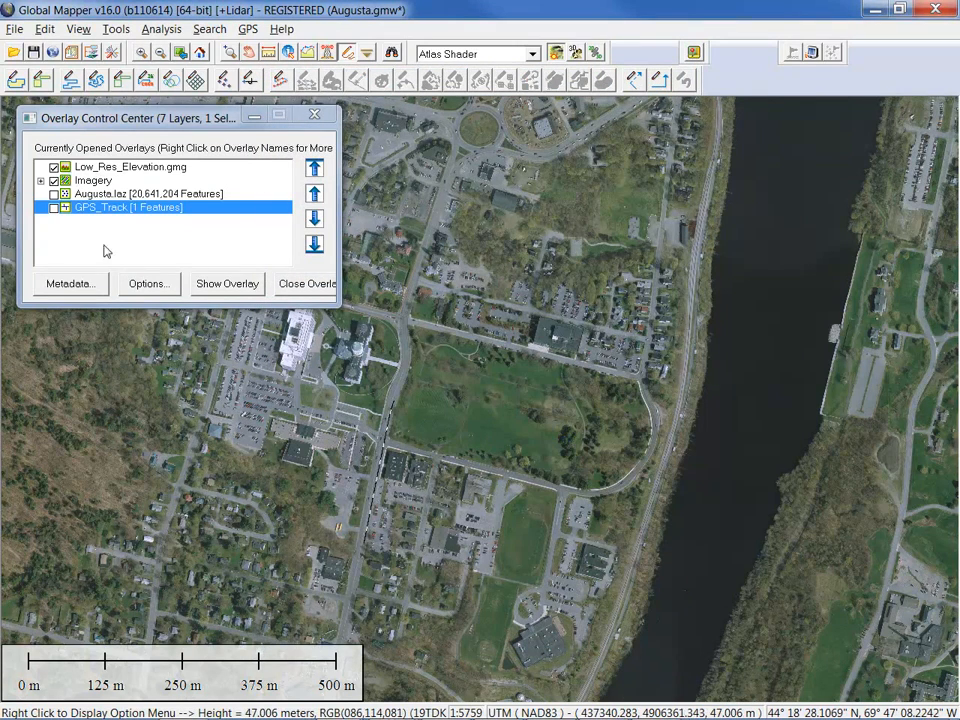
Turn on the GPS_Track layer and view its track line's feature information
click(53, 208)
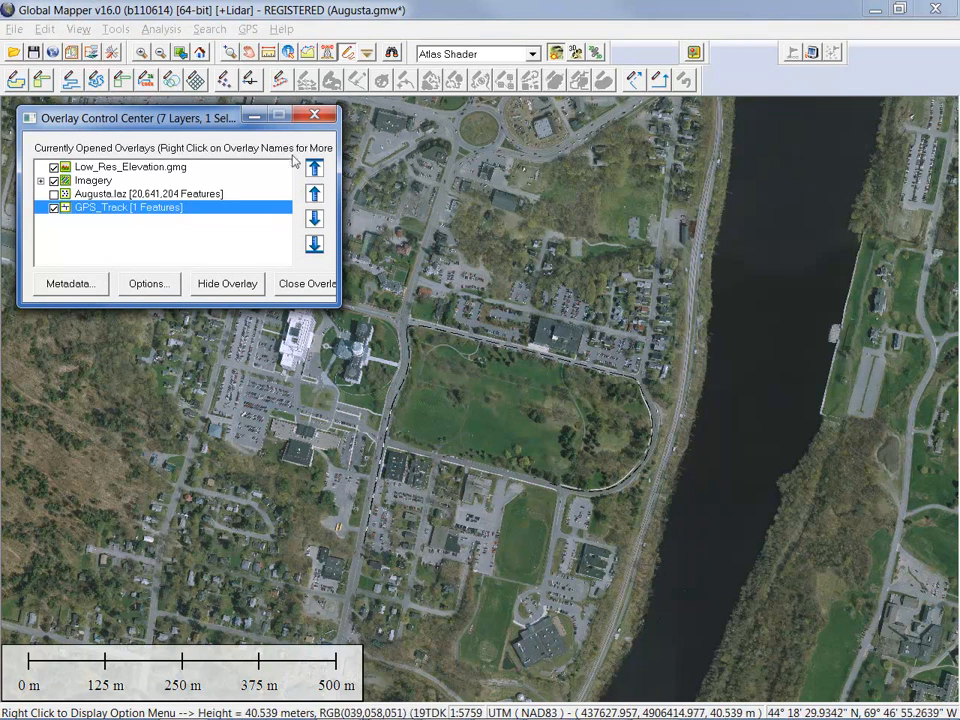
click(288, 52)
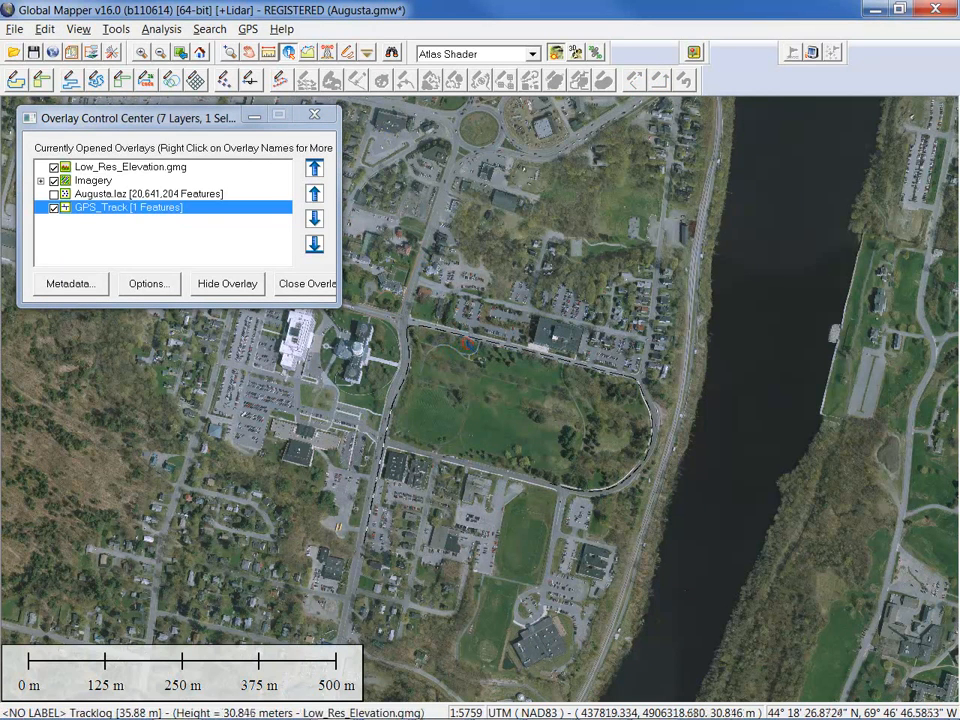
click(466, 343)
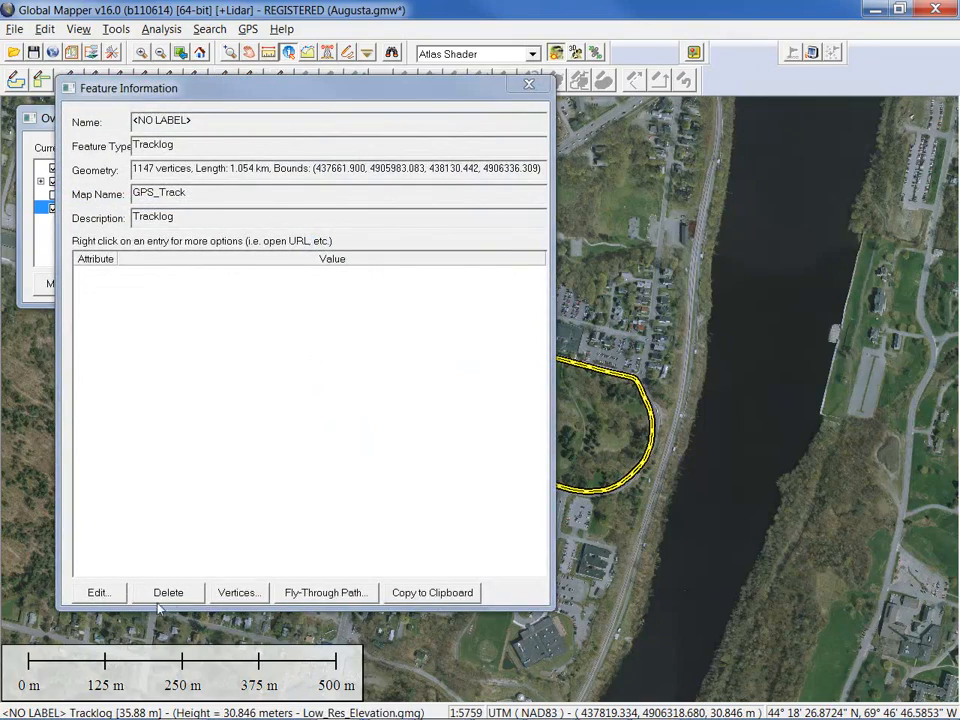
click(242, 594)
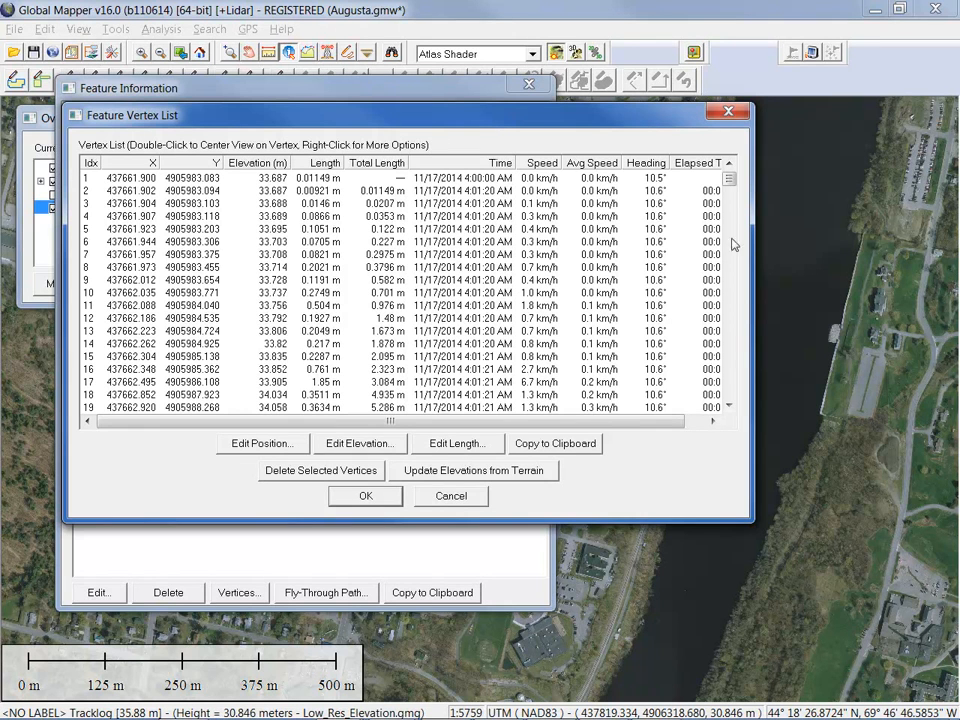
click(728, 111)
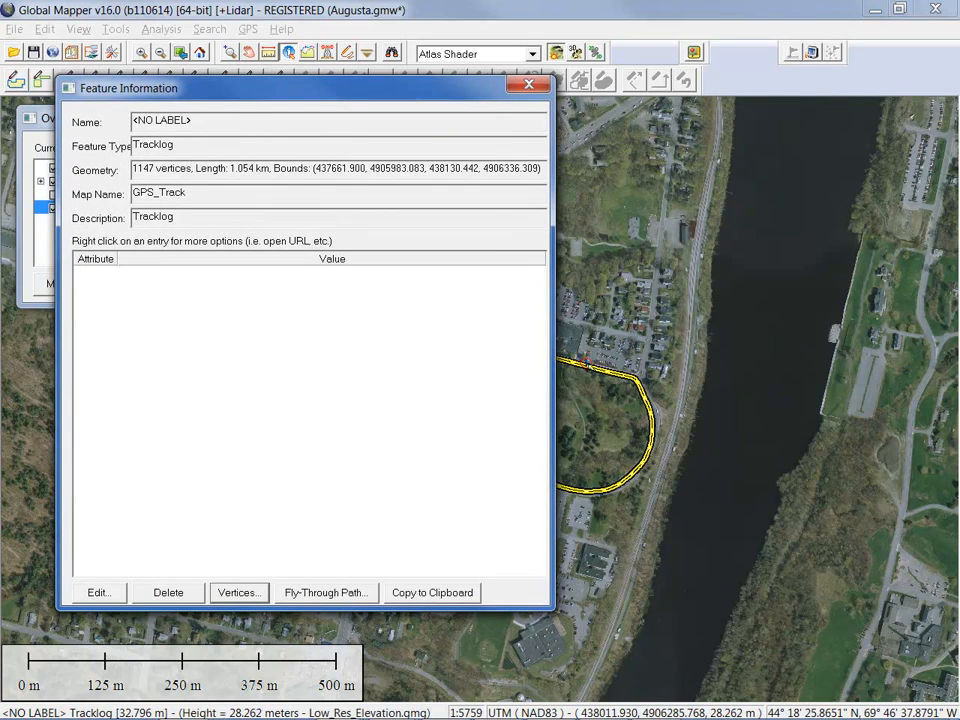
Close the tracklog's Feature Information and select the GPS track line with the Digitizer tool
click(528, 85)
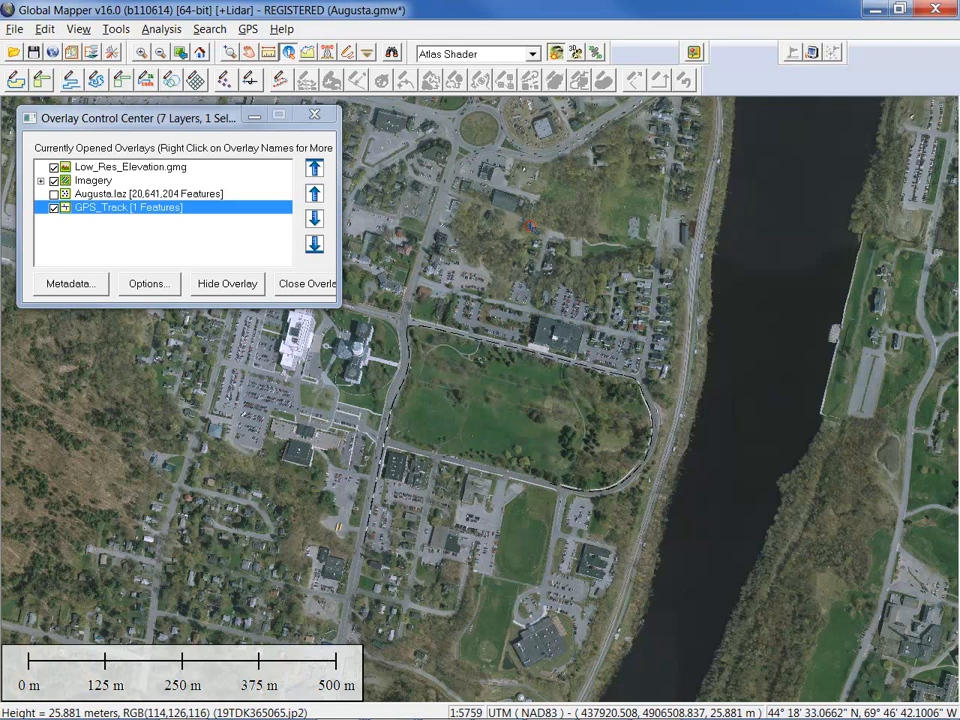
click(349, 54)
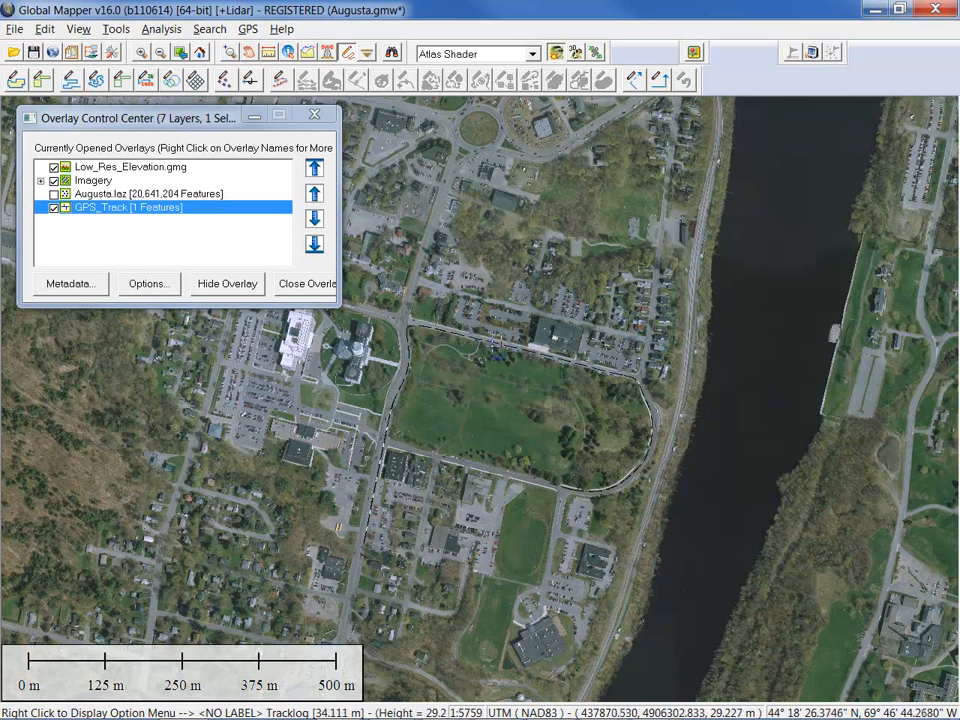
click(491, 358)
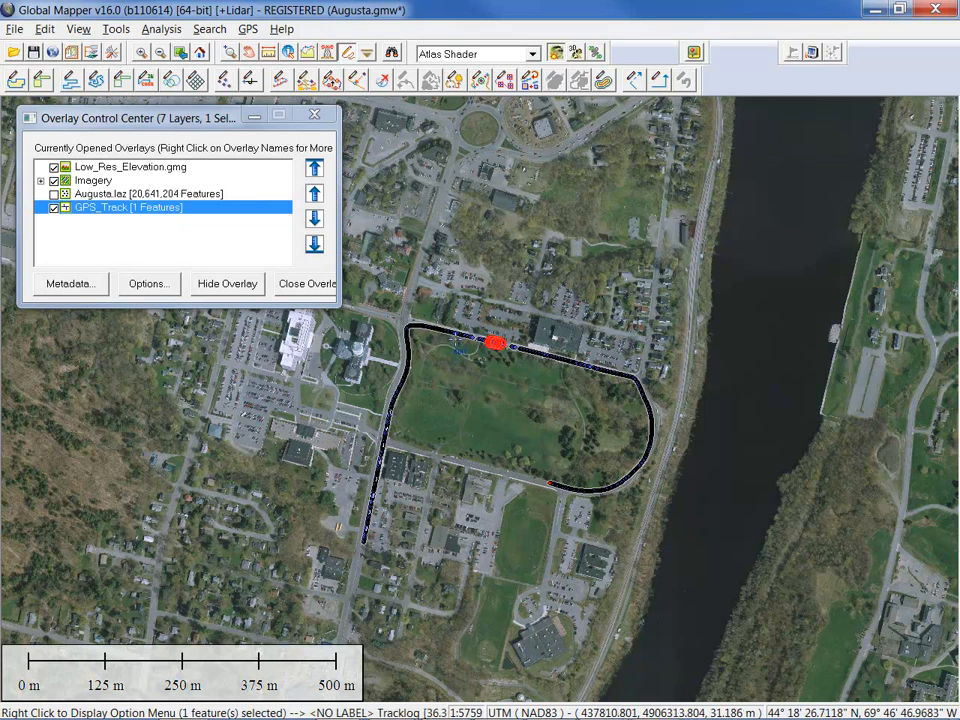
Generate fly-through data for the GPS track: Straight Ahead camera, 5 m above ground, 60 seconds
click(383, 84)
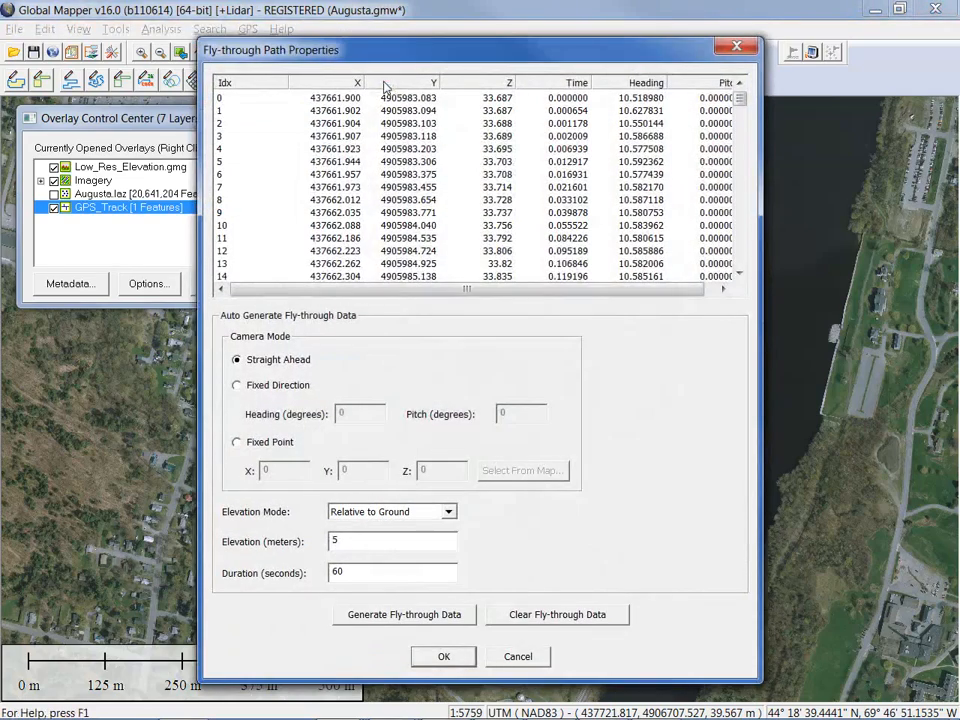
drag(409, 57, 369, 40)
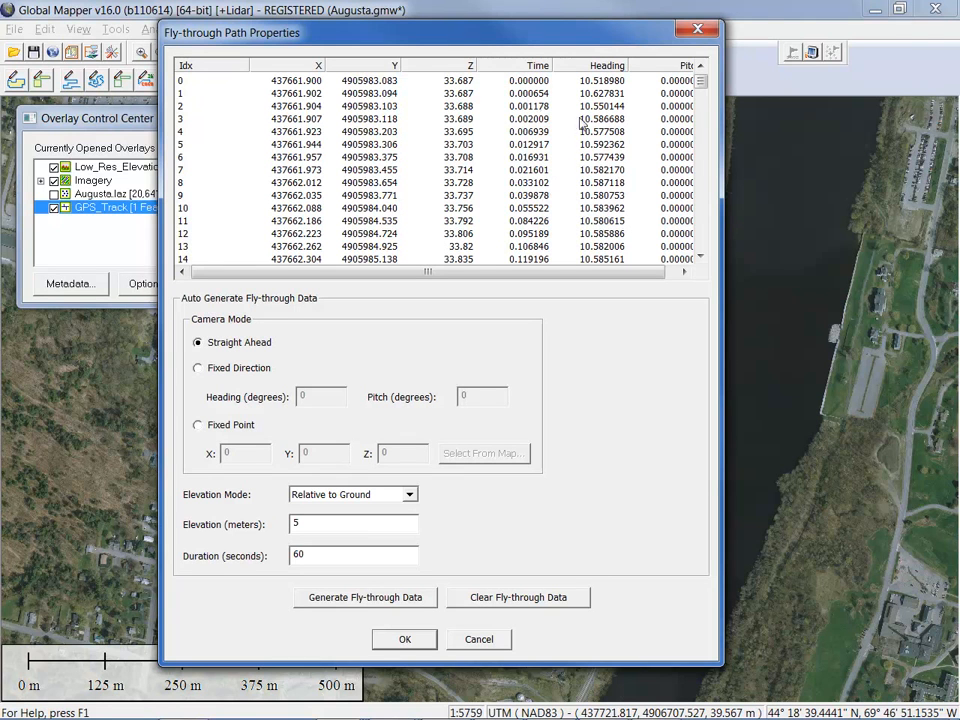
mouse_move(701, 80)
mouse_down()
mouse_move(704, 246)
mouse_move(701, 71)
mouse_up()
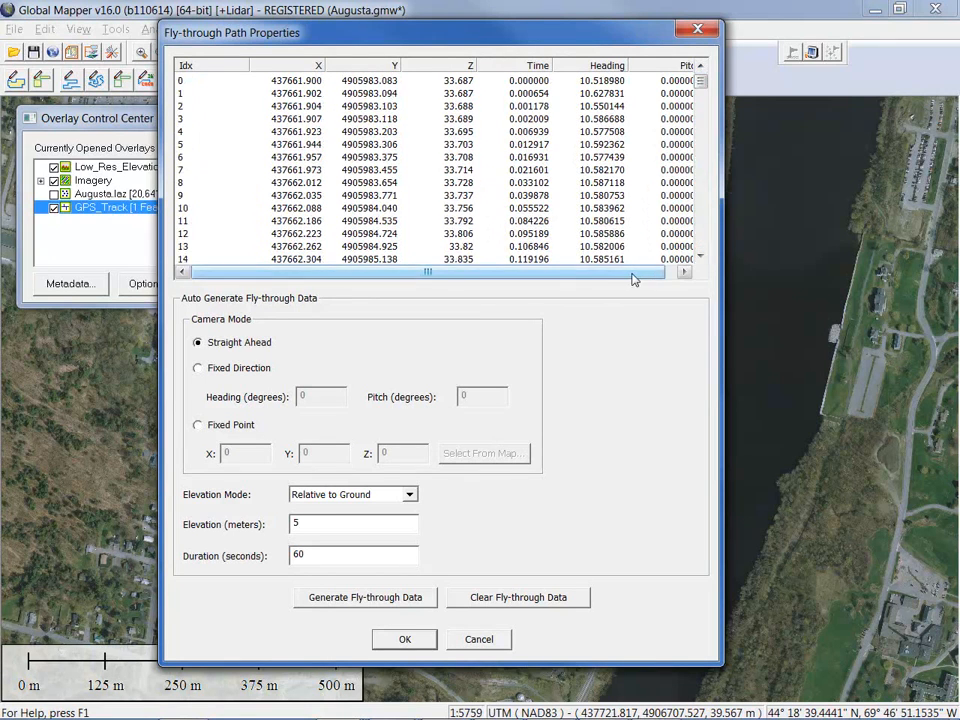
drag(632, 274, 658, 274)
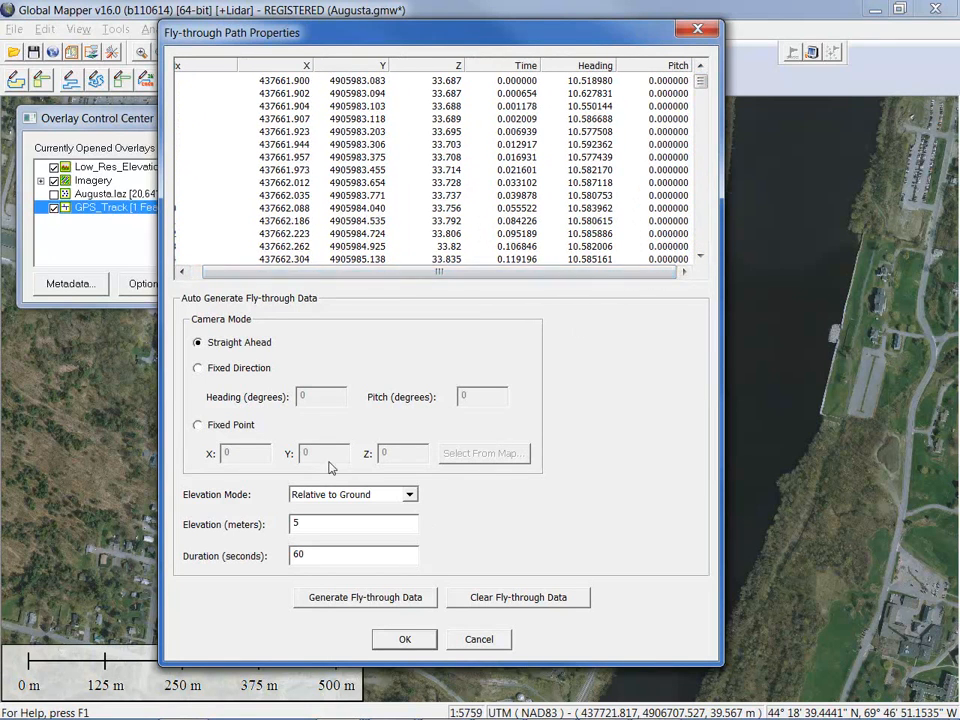
click(388, 601)
click(404, 641)
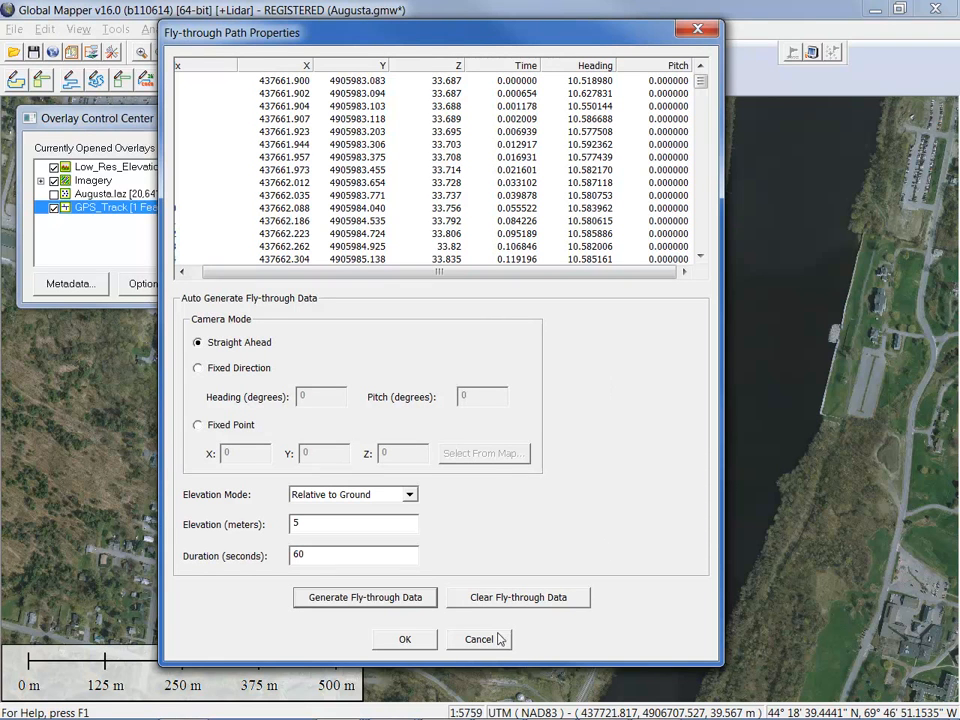
click(405, 639)
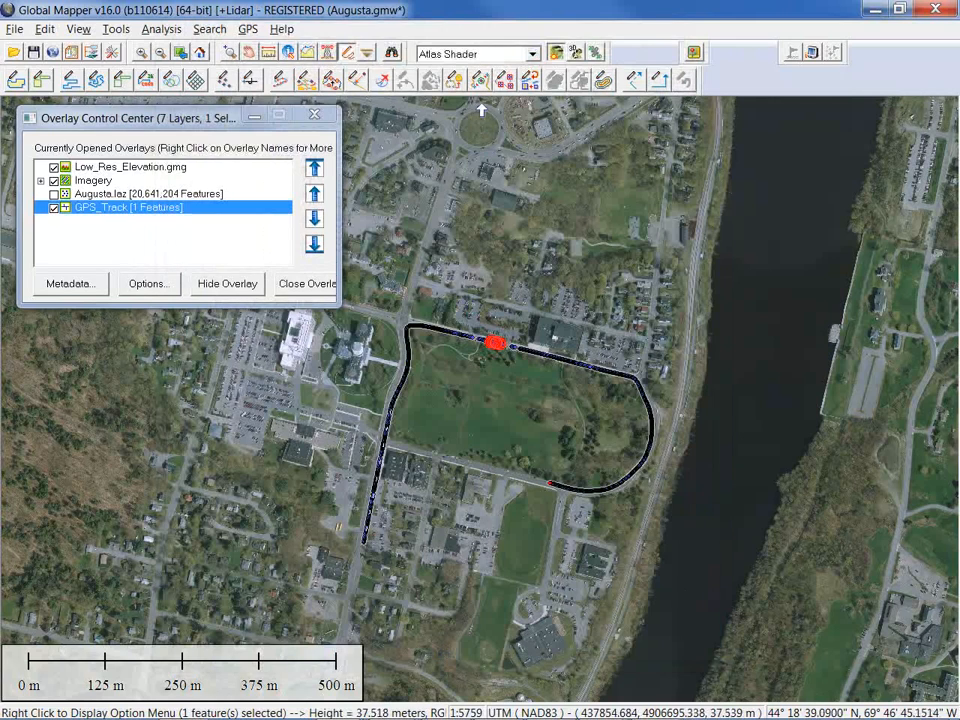
Play the GPS track fly-through in the 3D View at 1.5× vertical exaggeration, then close it
click(578, 52)
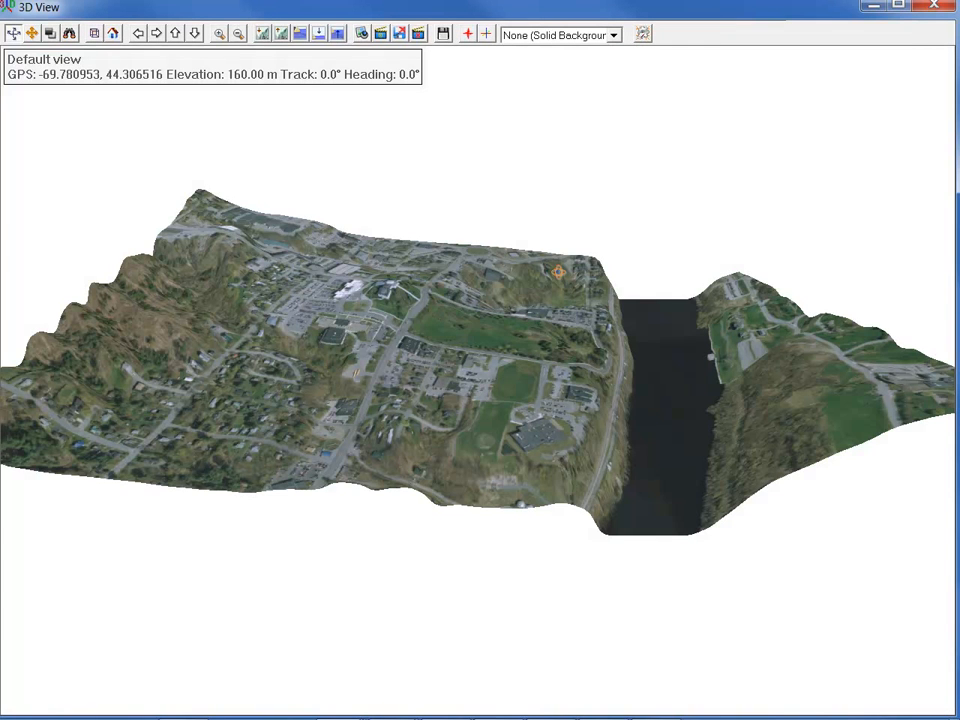
click(281, 34)
click(264, 34)
click(264, 34)
click(264, 34)
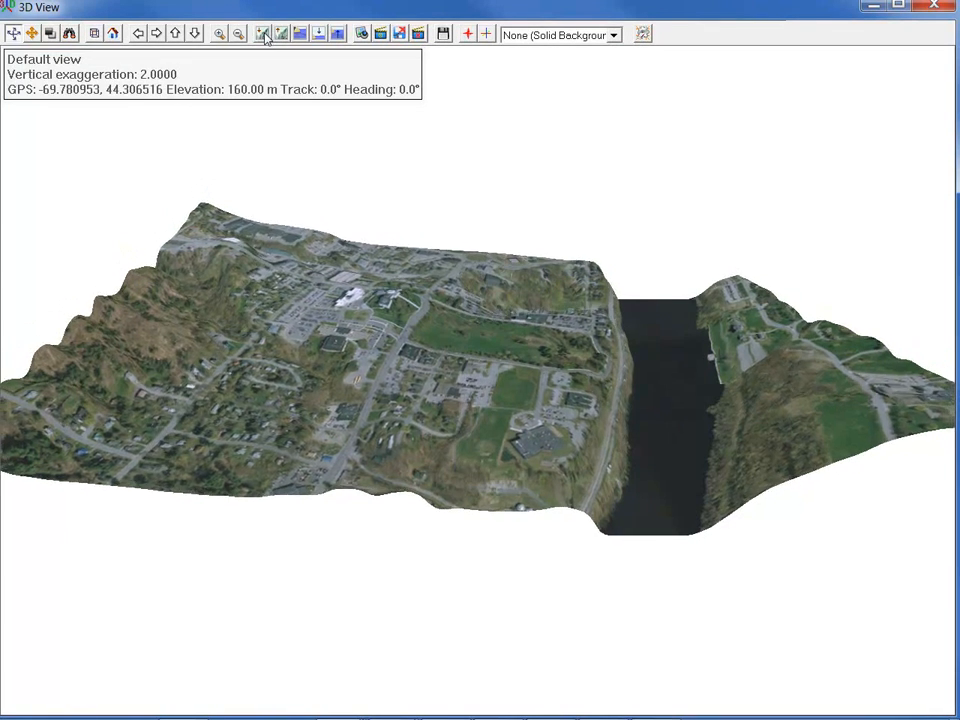
click(264, 34)
click(264, 34)
click(265, 35)
click(264, 34)
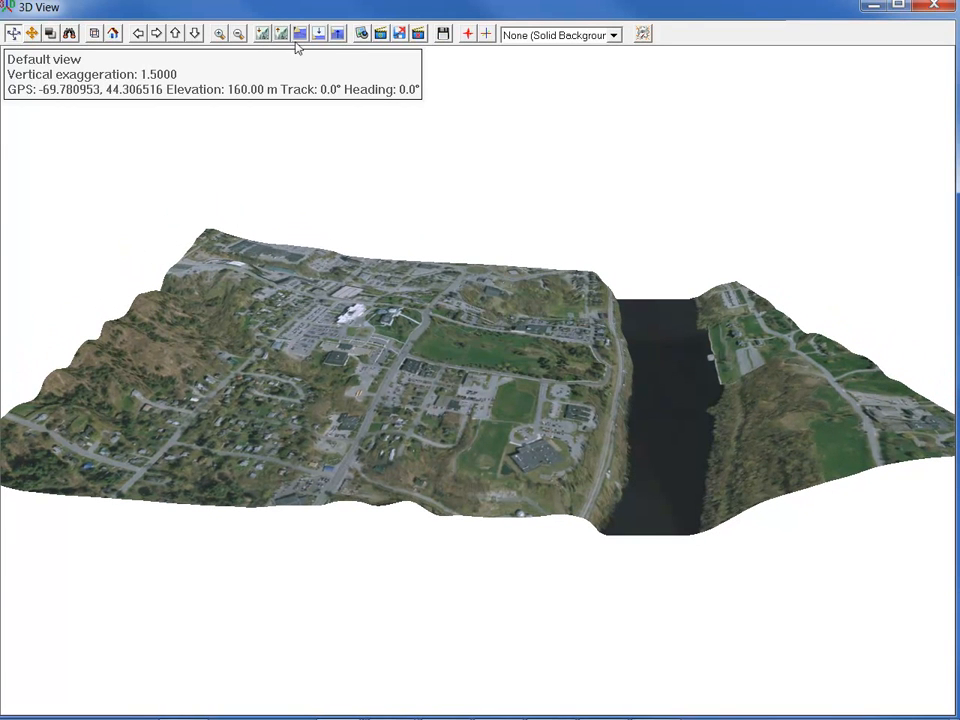
click(381, 36)
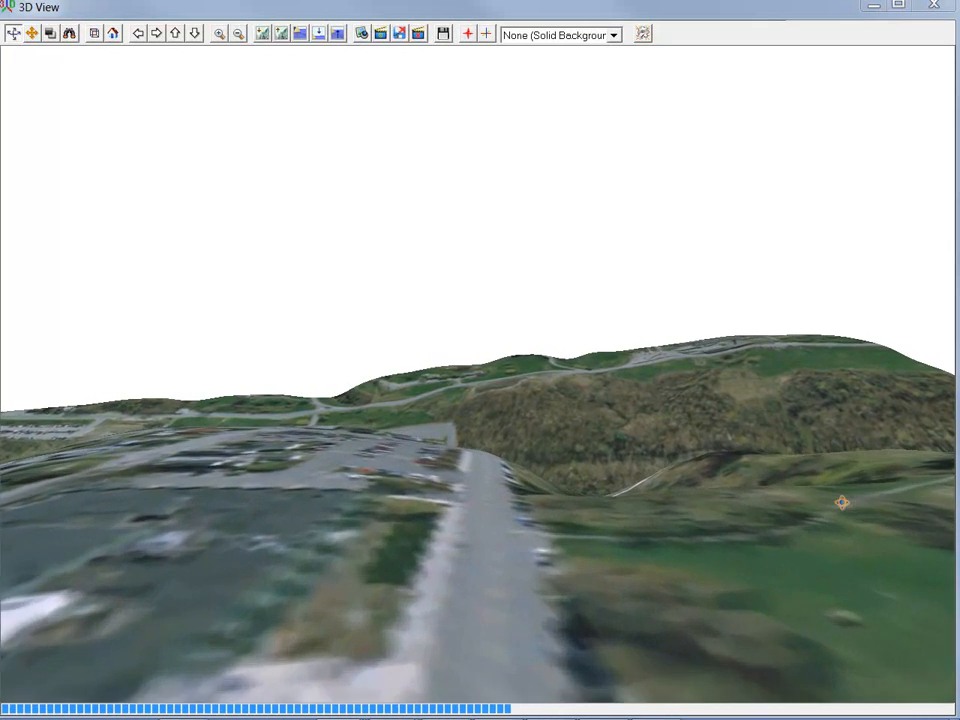
click(935, 8)
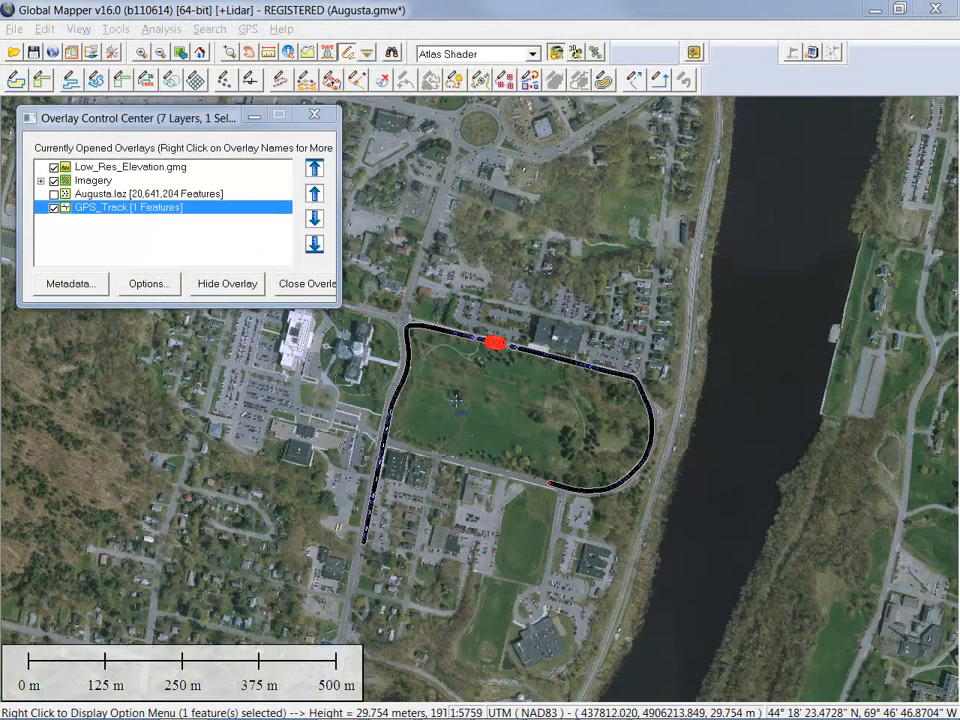
Start GPS tracking to place the vessel marker at the track's southern end, then deselect the track
click(247, 30)
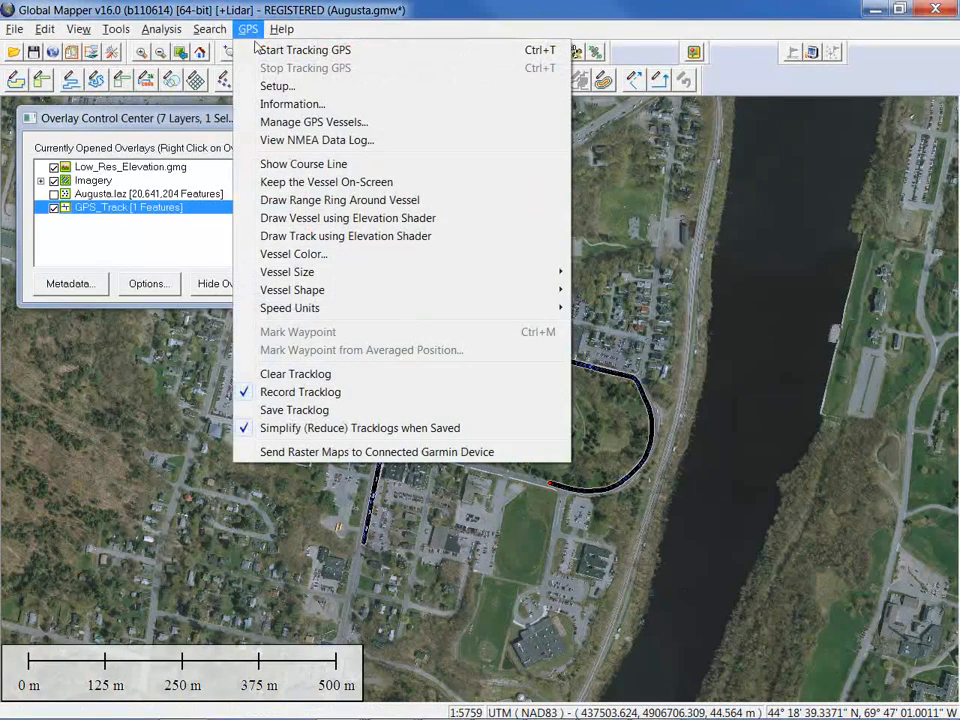
click(285, 47)
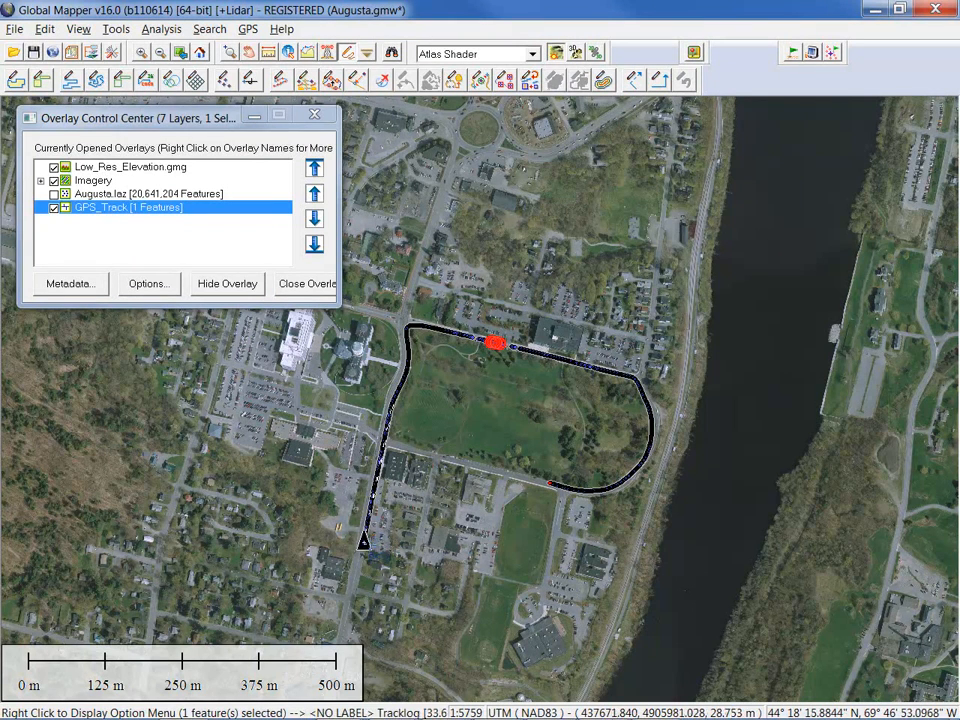
click(471, 282)
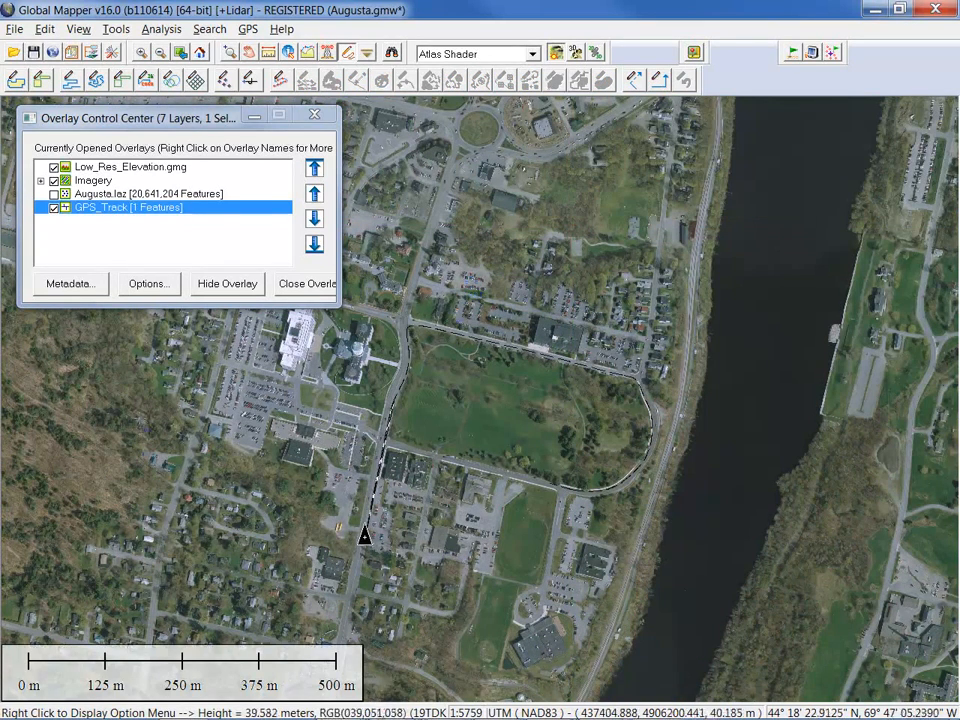
click(15, 705)
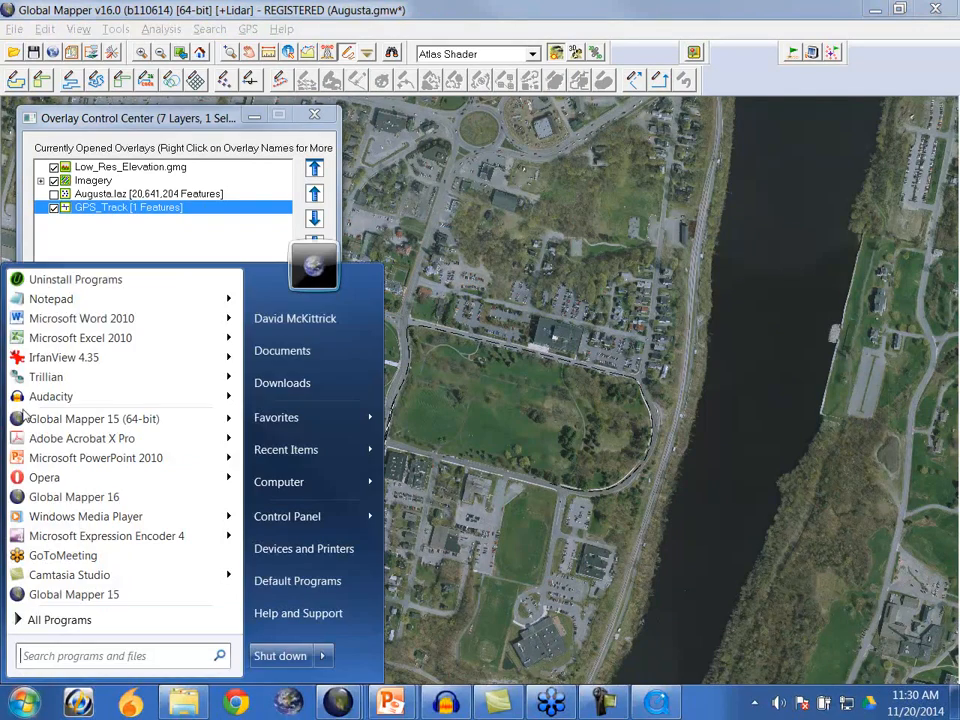
click(38, 300)
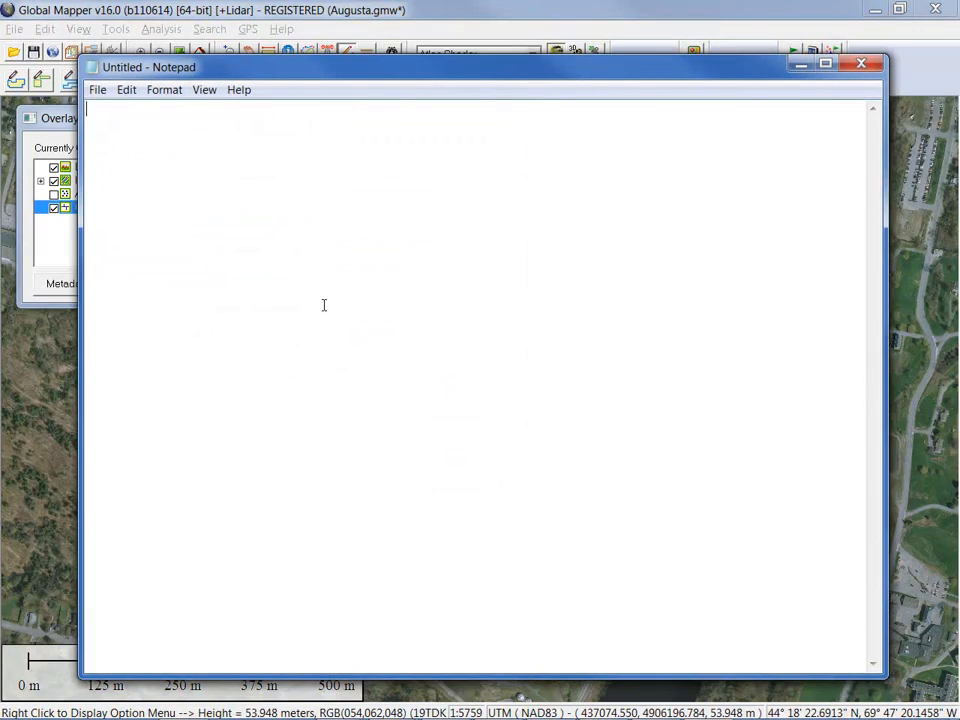
text(44° 18' 16.2524" N, 69° 46' 53.4671" W)
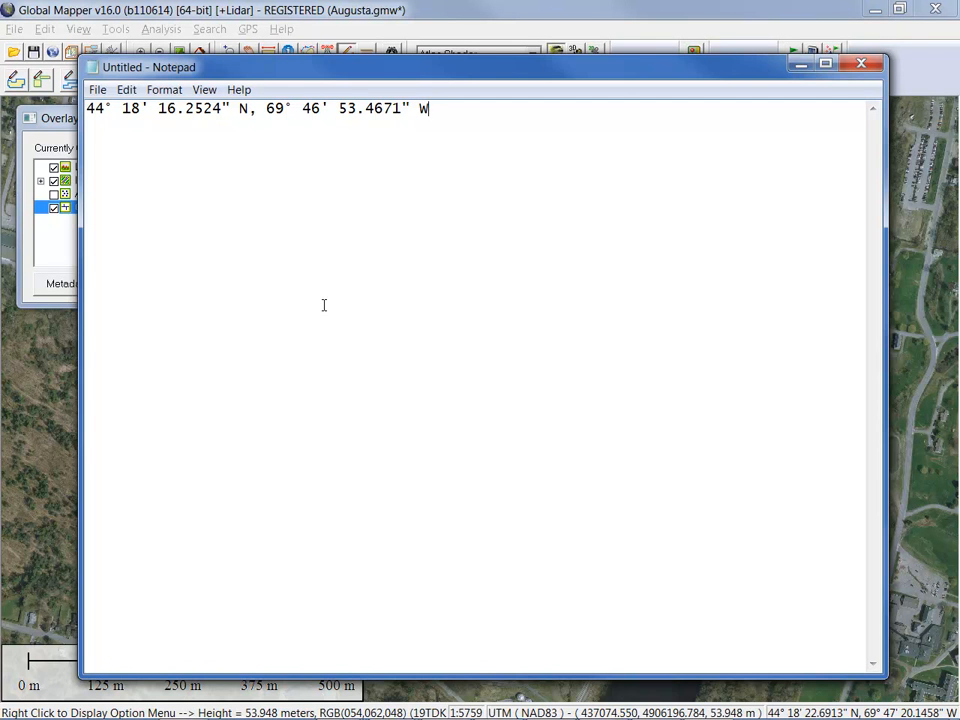
click(862, 65)
click(529, 369)
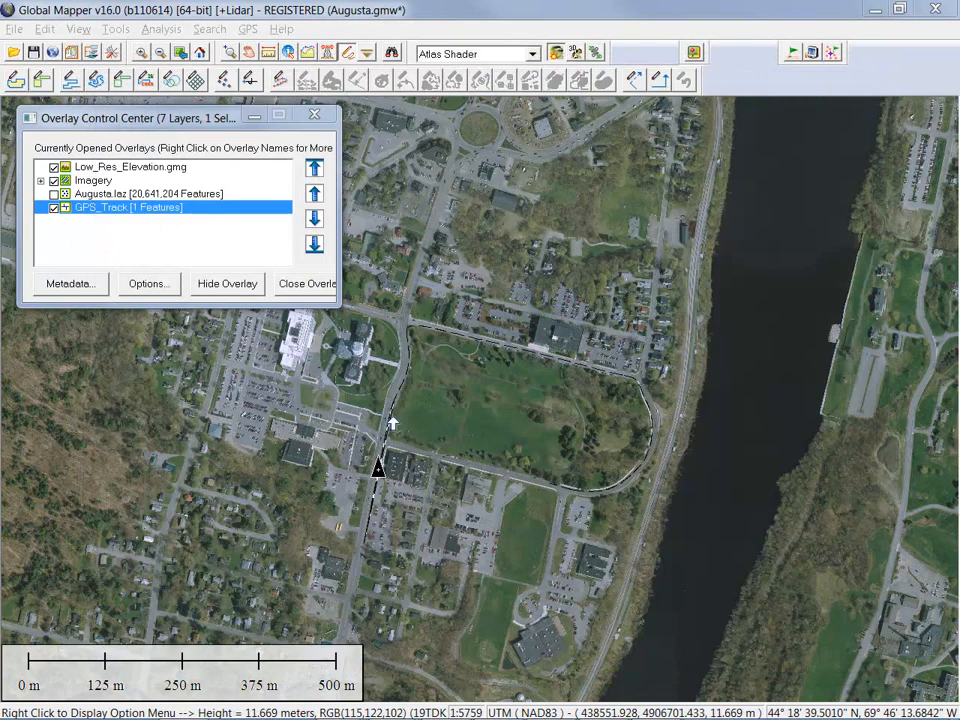
Stop GPS tracking from the GPS menu, then reopen that menu to view the tracklog options
click(247, 29)
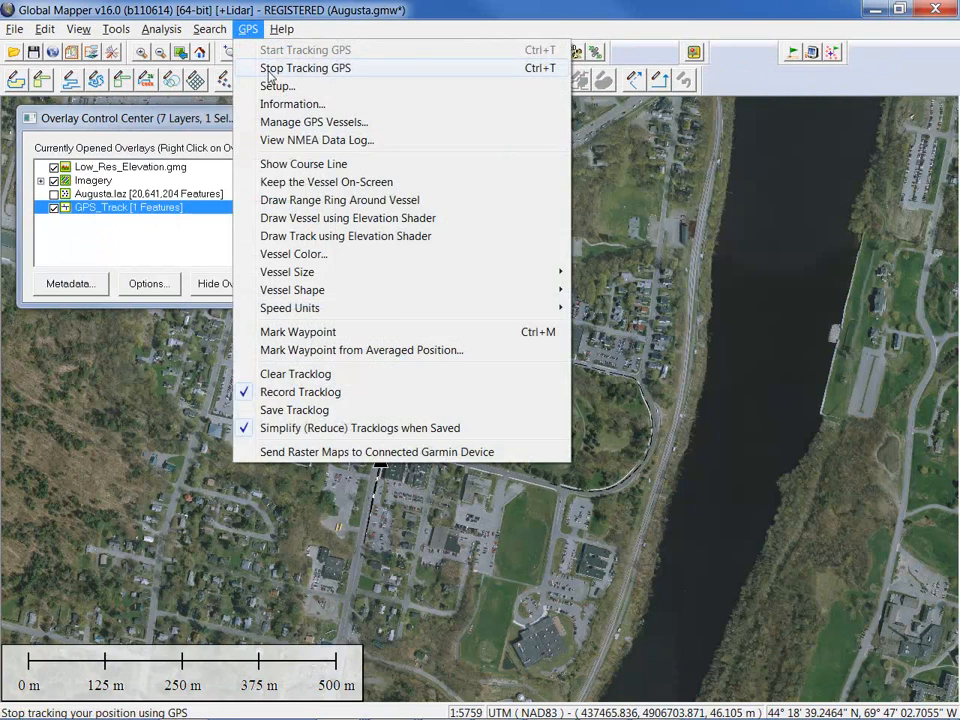
click(270, 69)
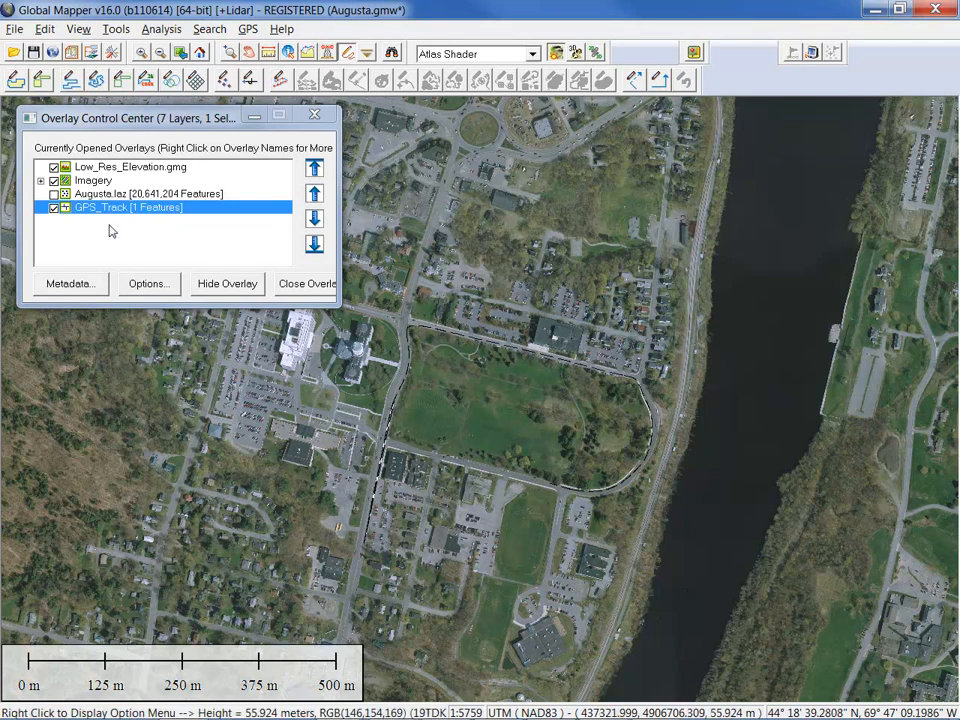
click(247, 32)
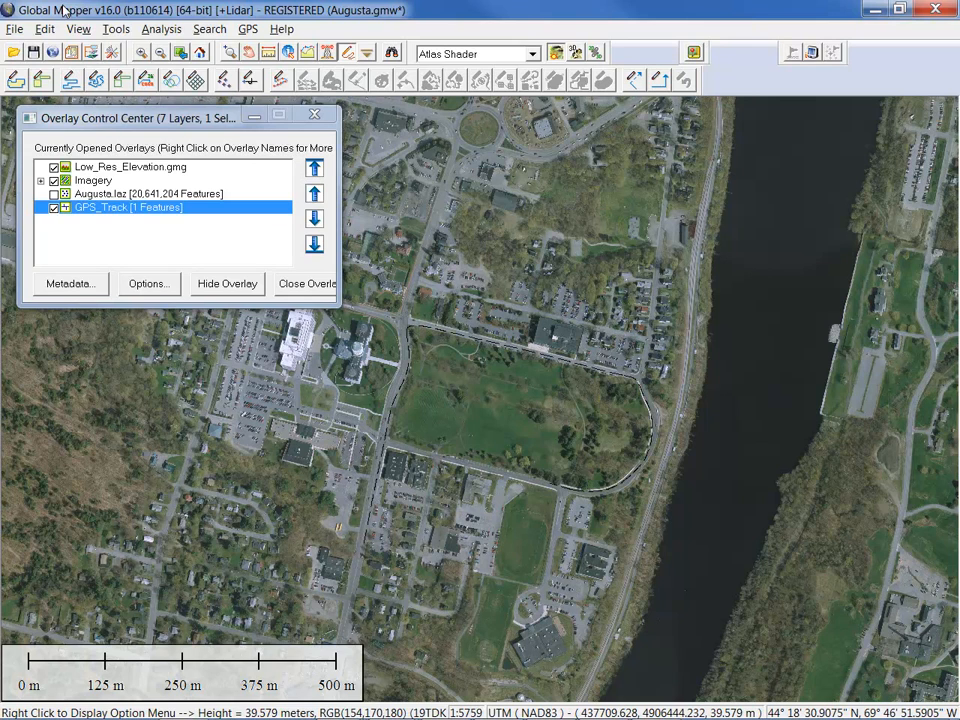
Open the Open Data File(s) dialog on the Data folder and move it up and left
click(14, 29)
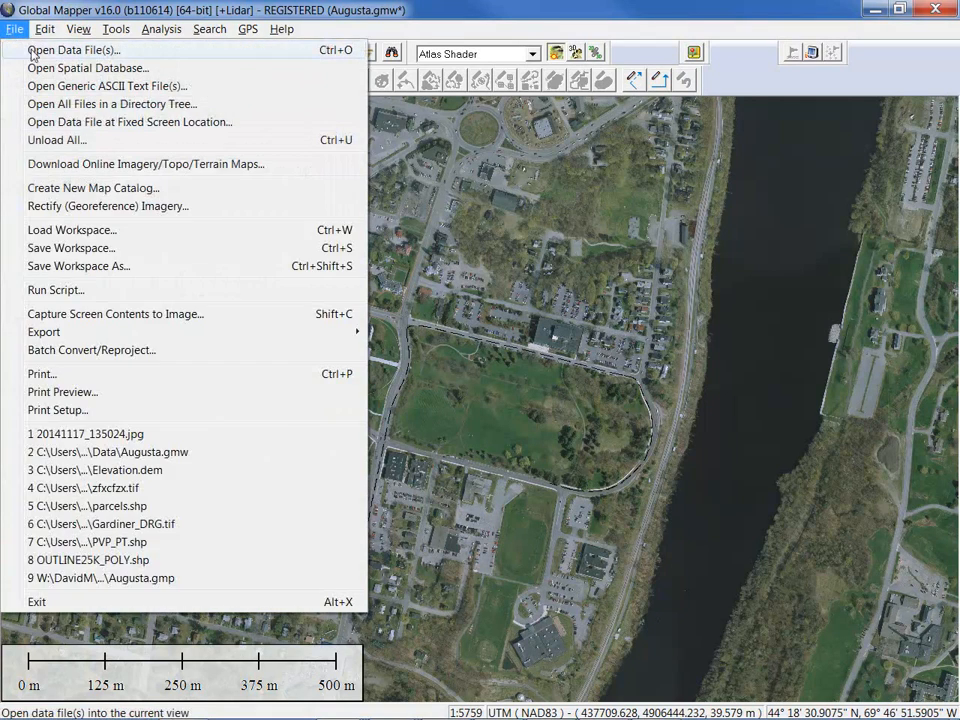
click(44, 29)
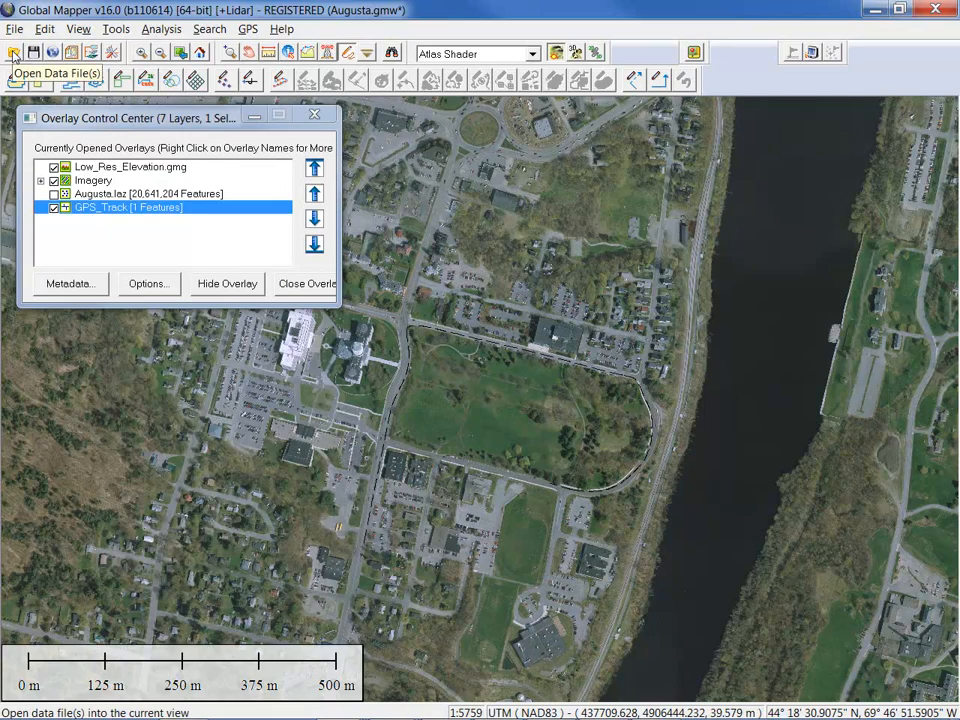
click(13, 55)
drag(332, 124, 218, 34)
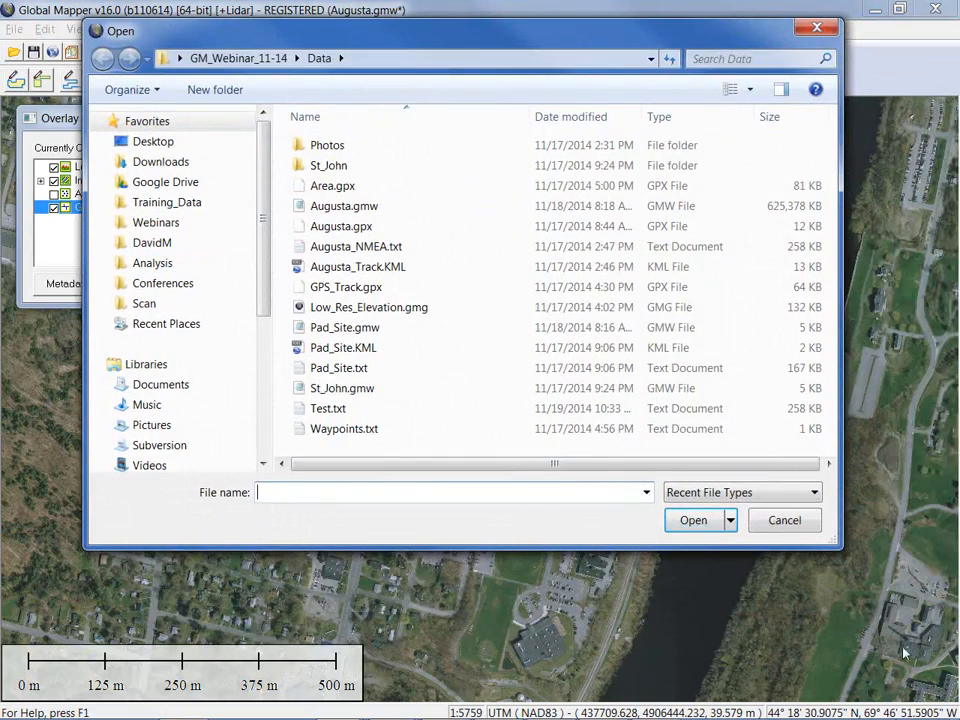
Glance at the supported file types, then move the Open dialog to the screen's left edge
click(745, 494)
click(563, 51)
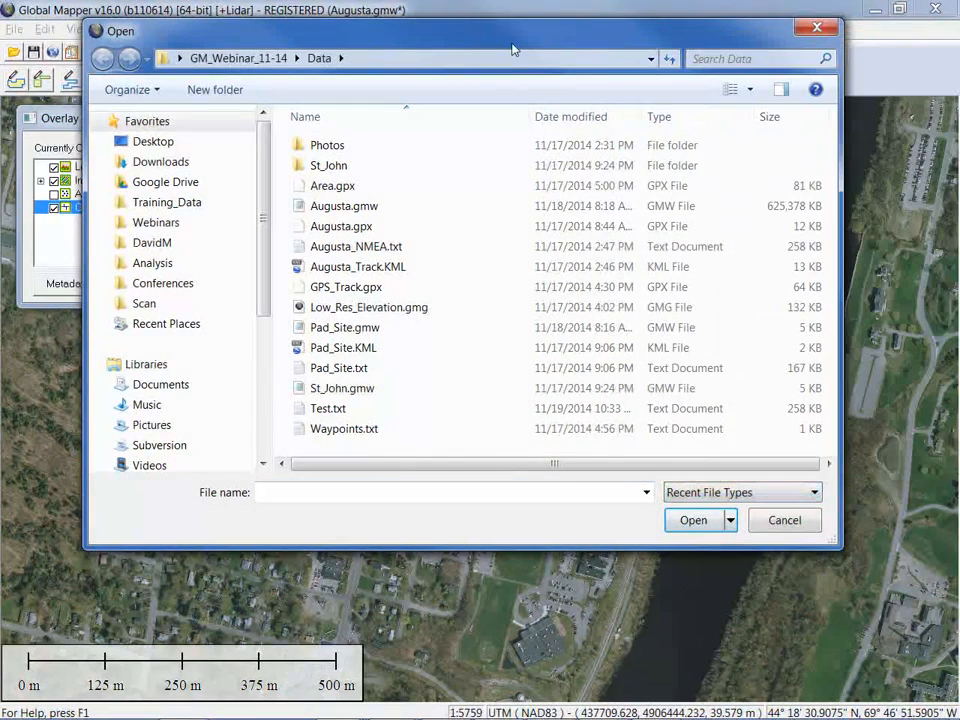
drag(510, 47, 425, 55)
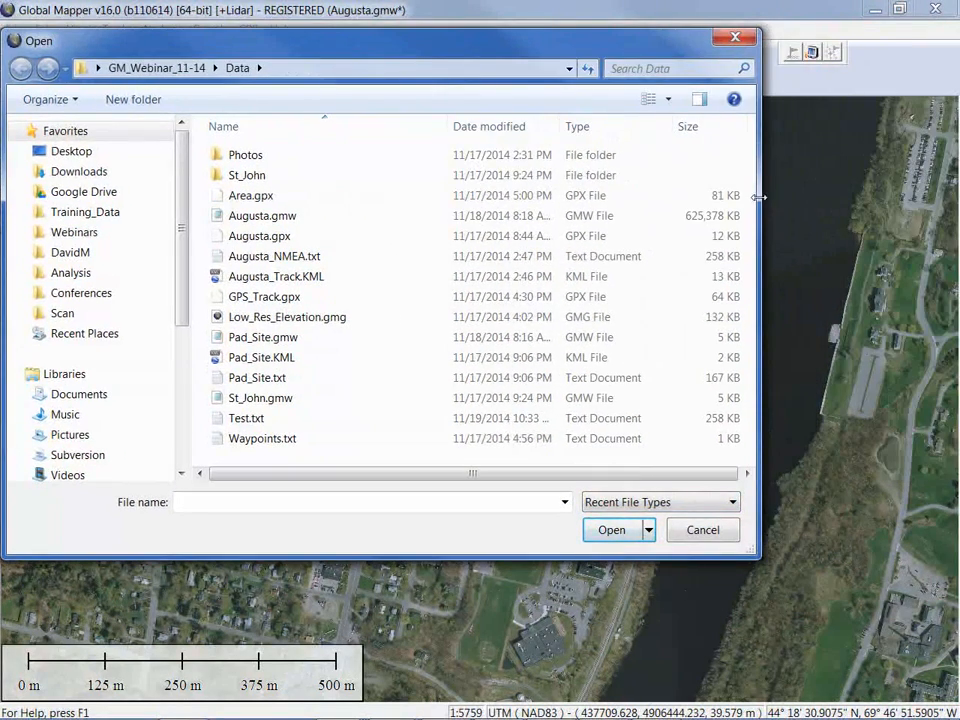
Narrow the Open dialog and scroll through the supported formats, leaving Recent File Types selected
drag(768, 207, 590, 207)
click(517, 503)
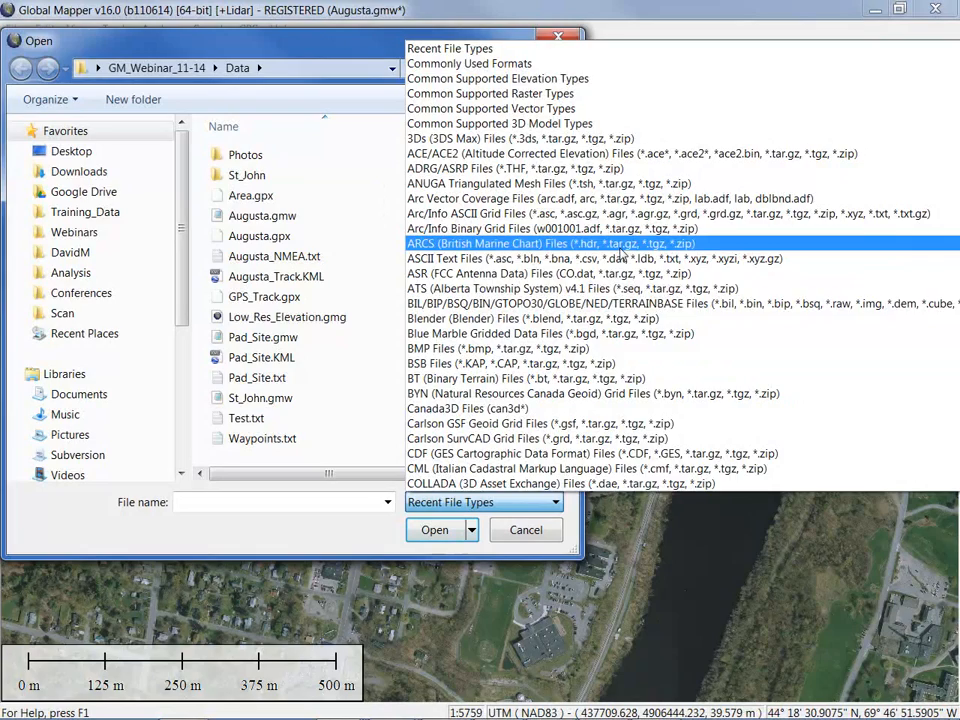
scroll(621, 252, down, 3)
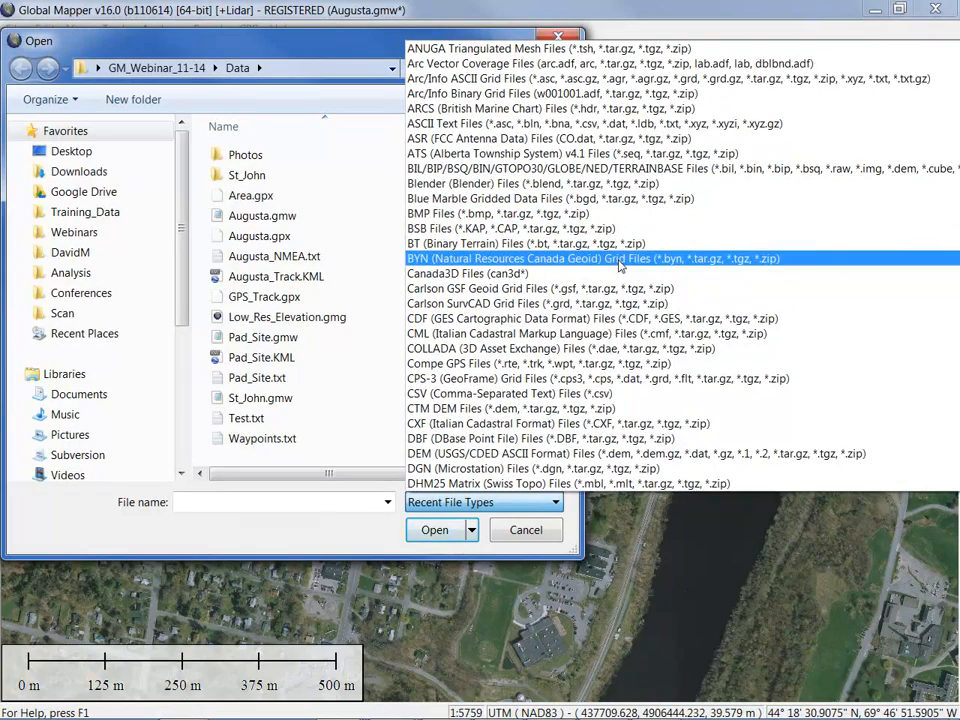
scroll(621, 263, down, 9)
scroll(620, 276, down, 3)
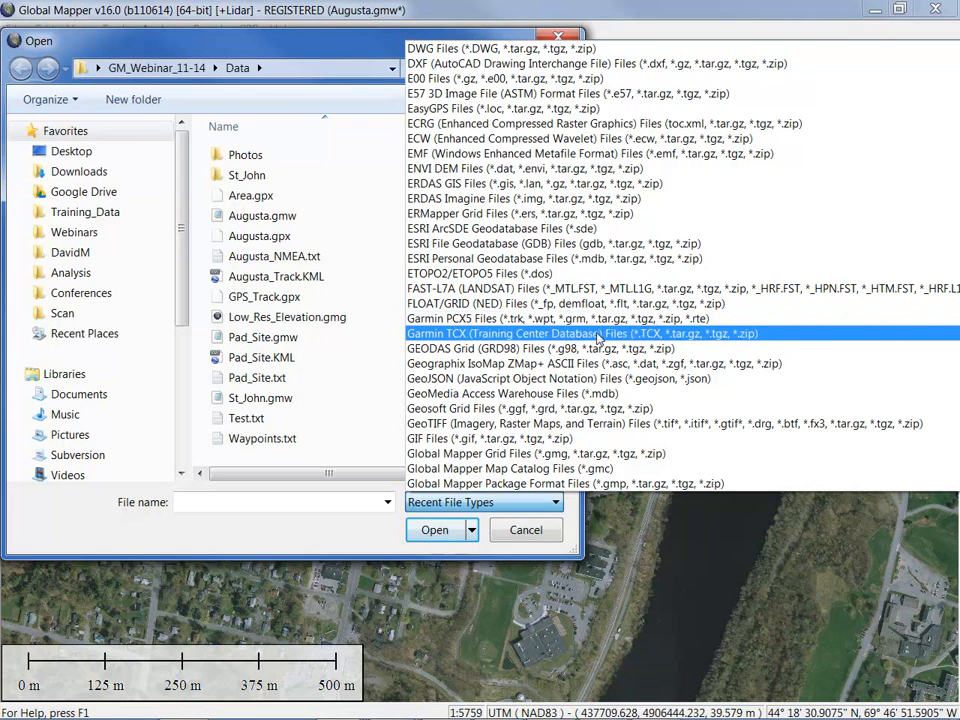
scroll(598, 350, down, 2)
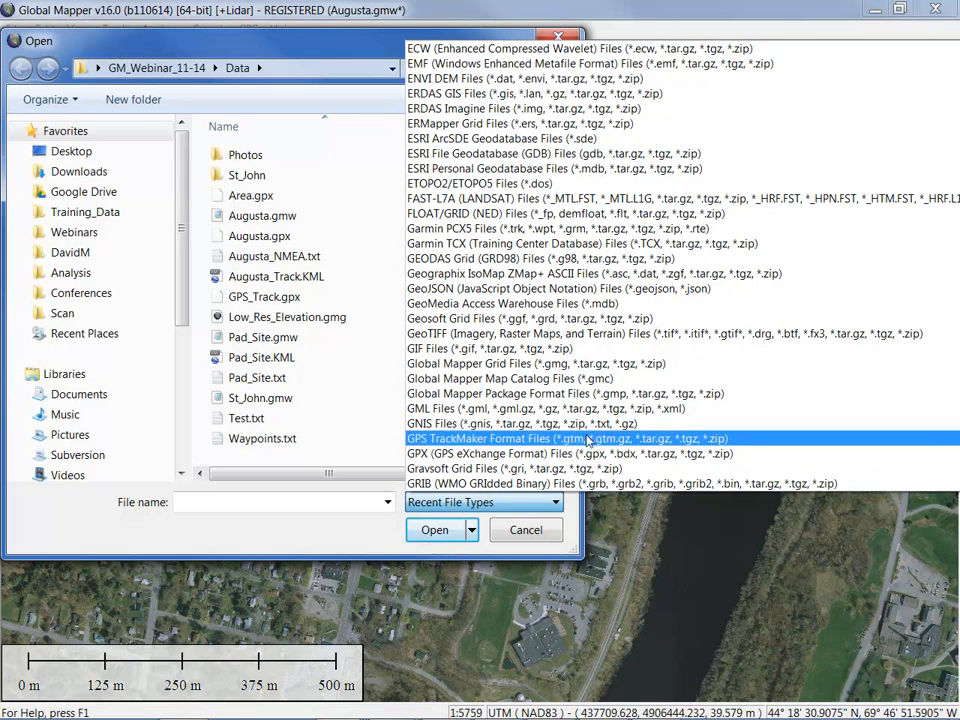
scroll(620, 388, down, 2)
scroll(620, 388, down, 7)
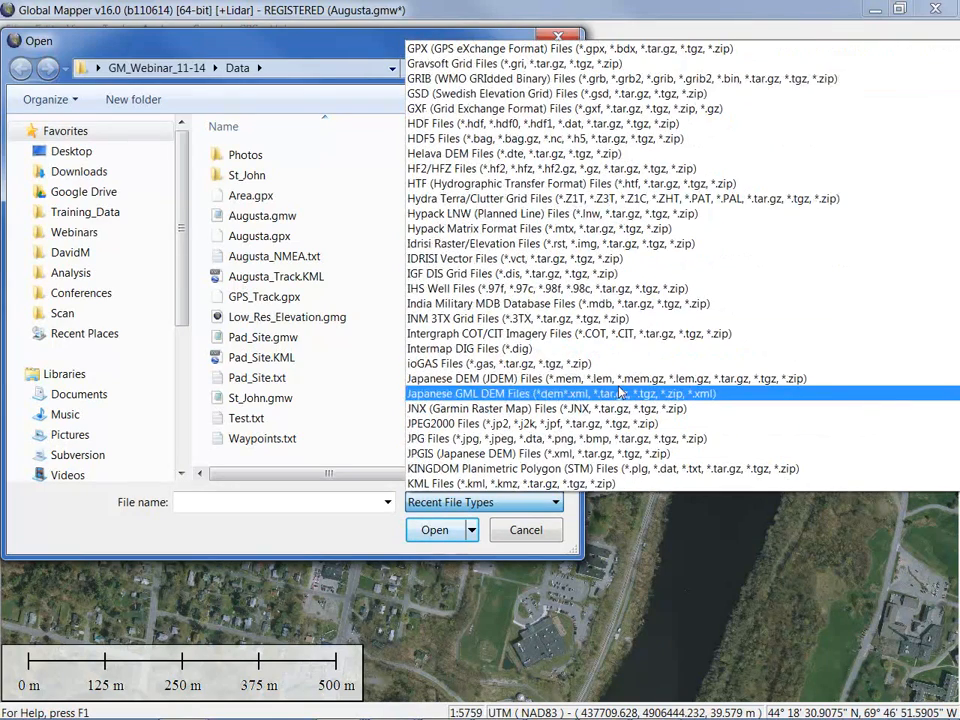
scroll(620, 393, down, 3)
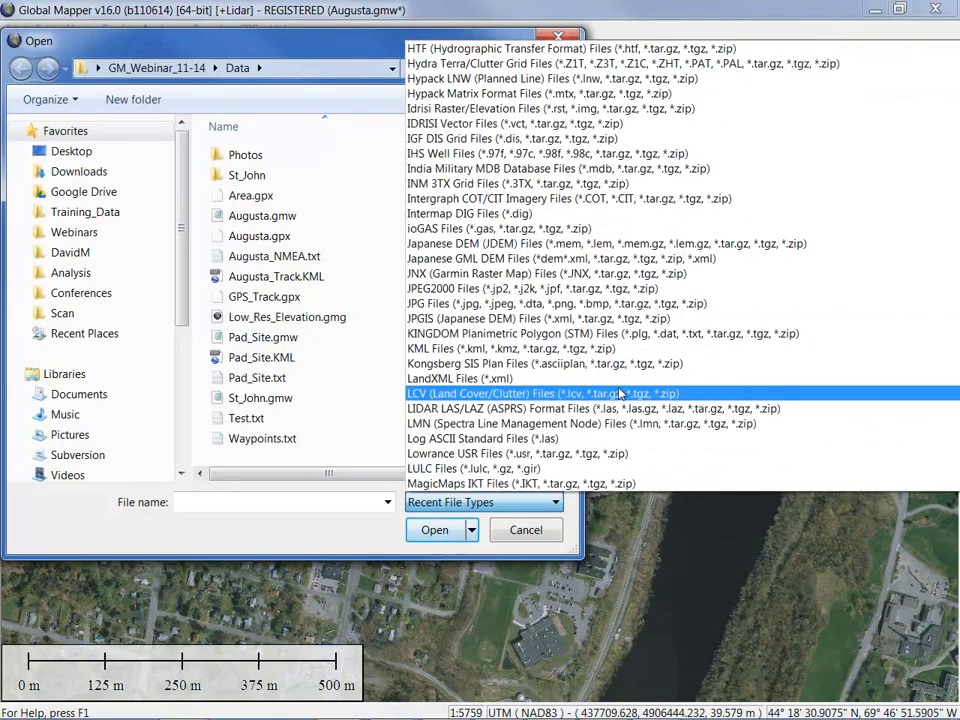
scroll(620, 393, down, 2)
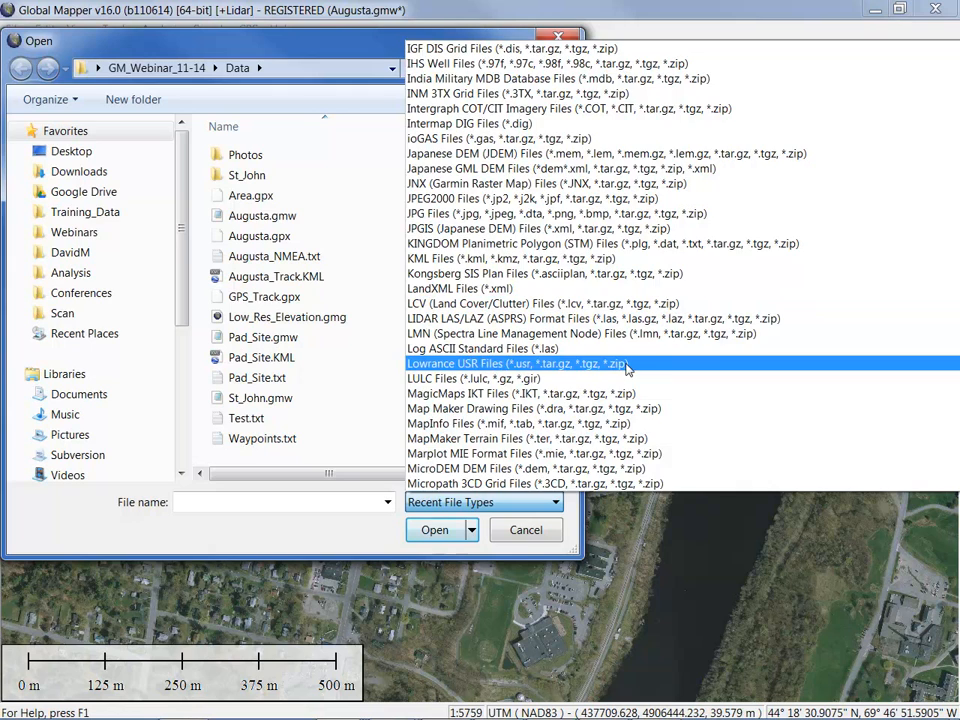
scroll(627, 370, down, 6)
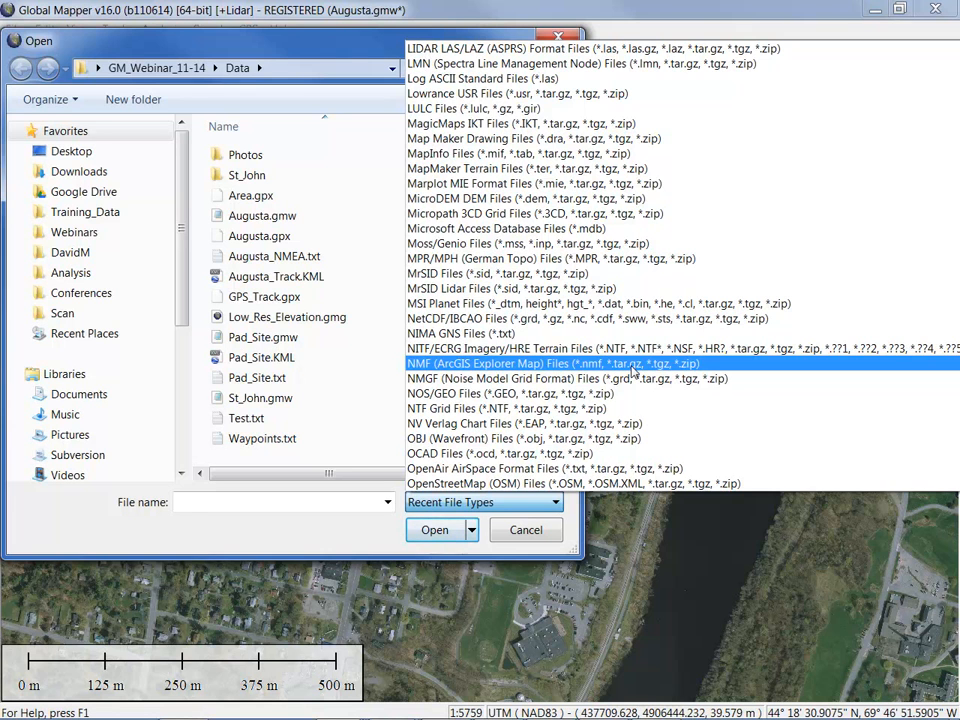
click(382, 40)
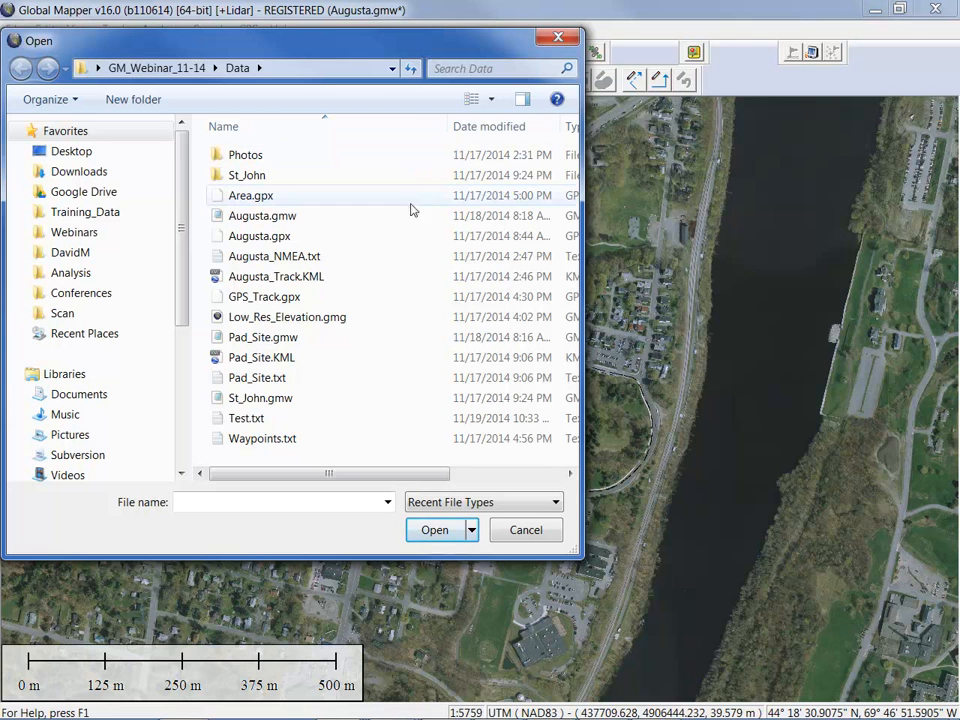
Select Waypoints.txt in the Data folder and open it for text import
click(262, 438)
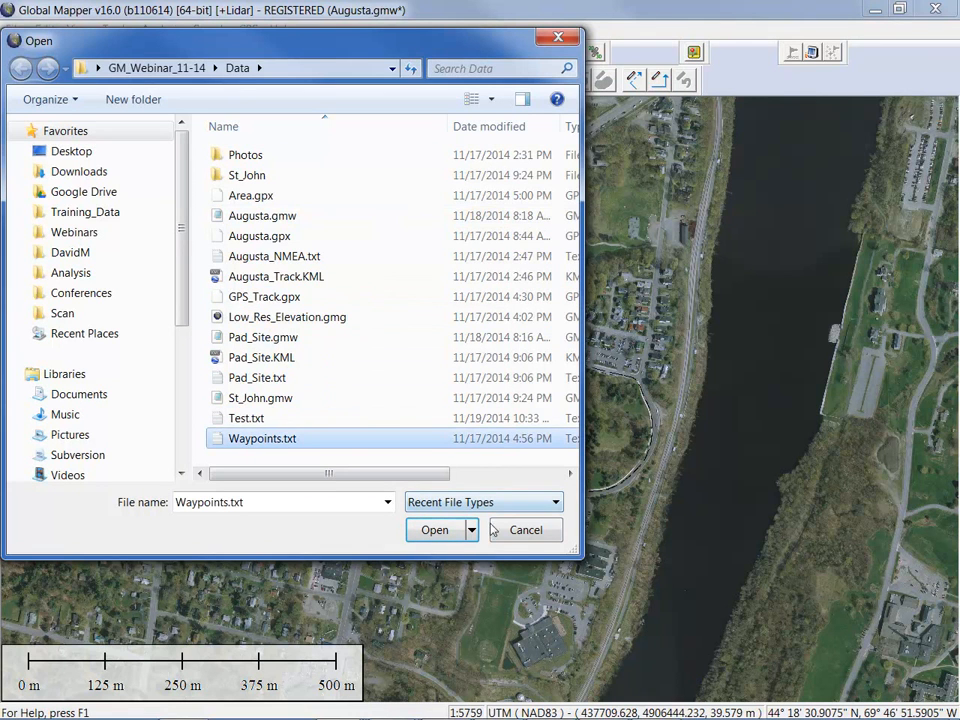
click(437, 530)
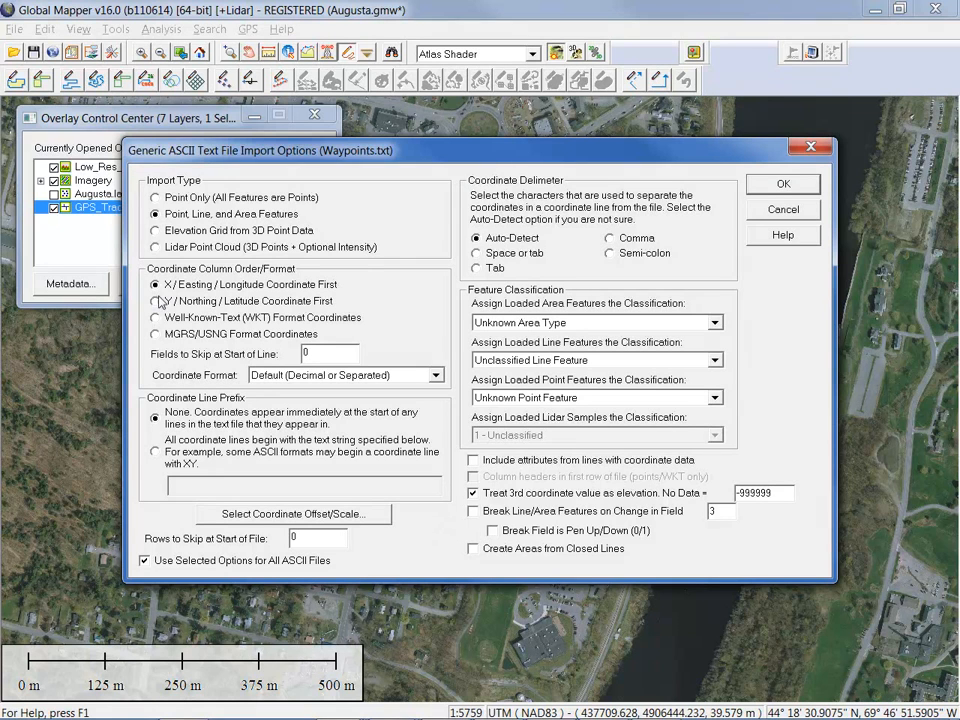
Import Waypoints.txt as Point Only, skipping 4 fields, Tab-delimited, Tower class, with column headers
click(155, 198)
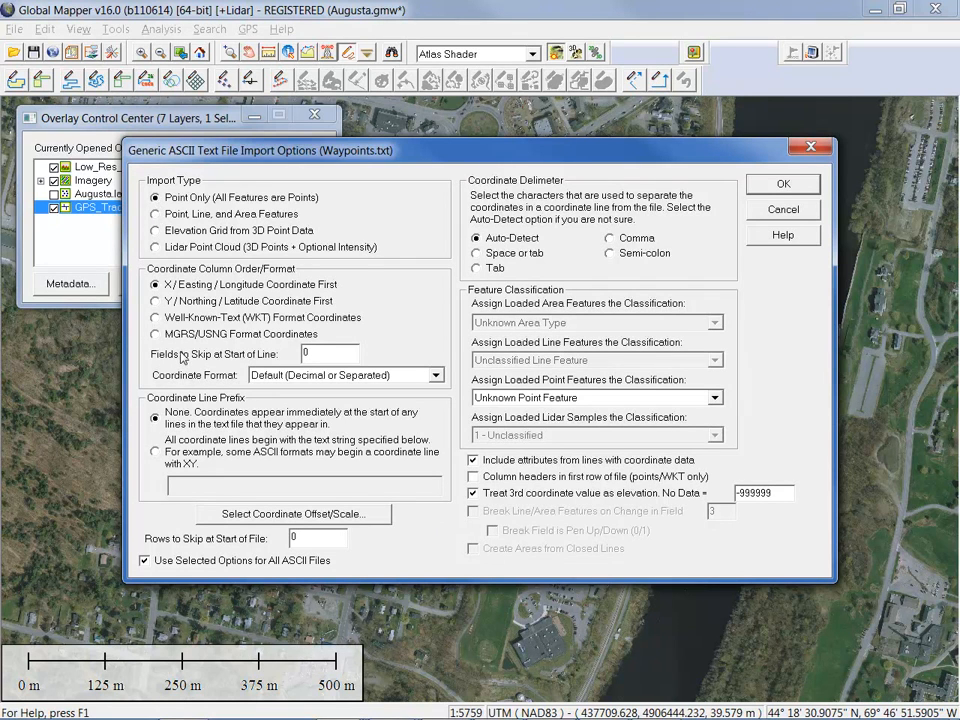
drag(334, 354, 285, 359)
text(4)
click(479, 269)
click(714, 397)
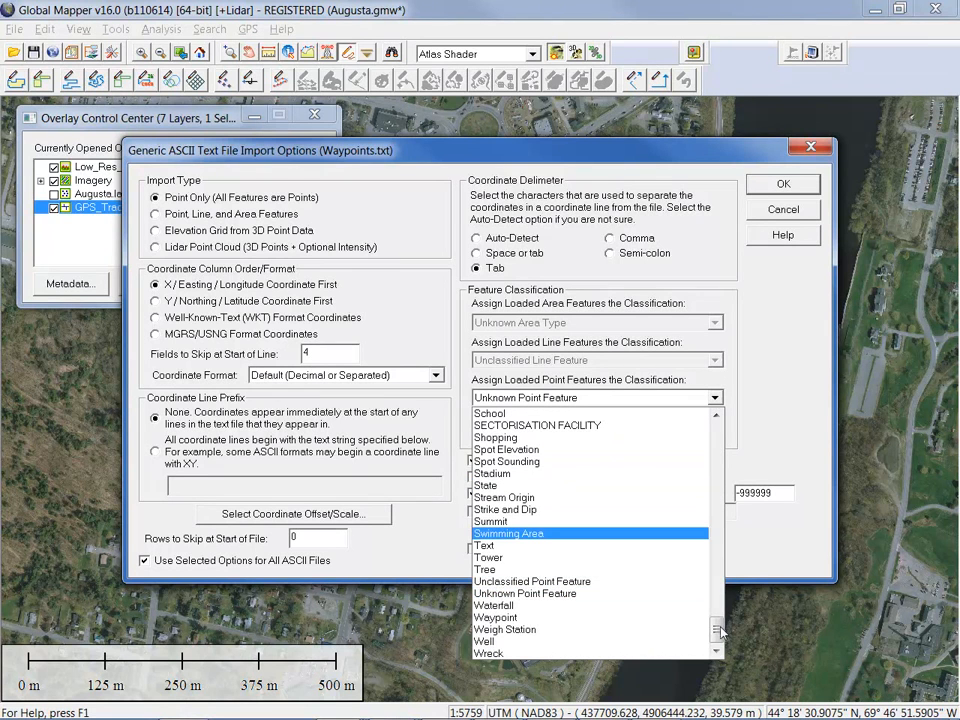
click(689, 559)
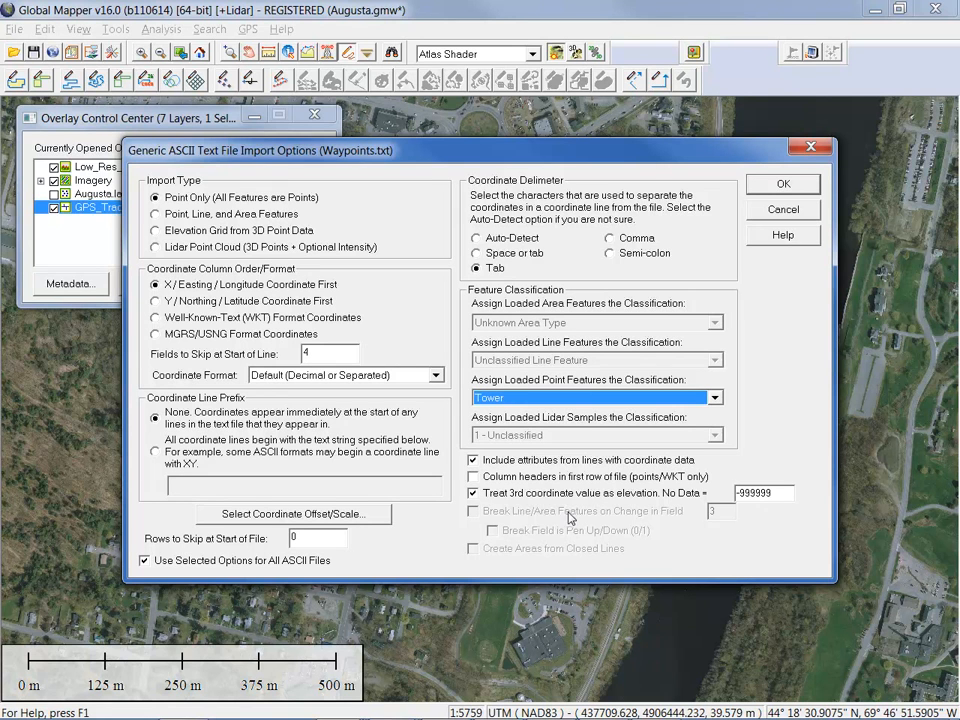
click(474, 477)
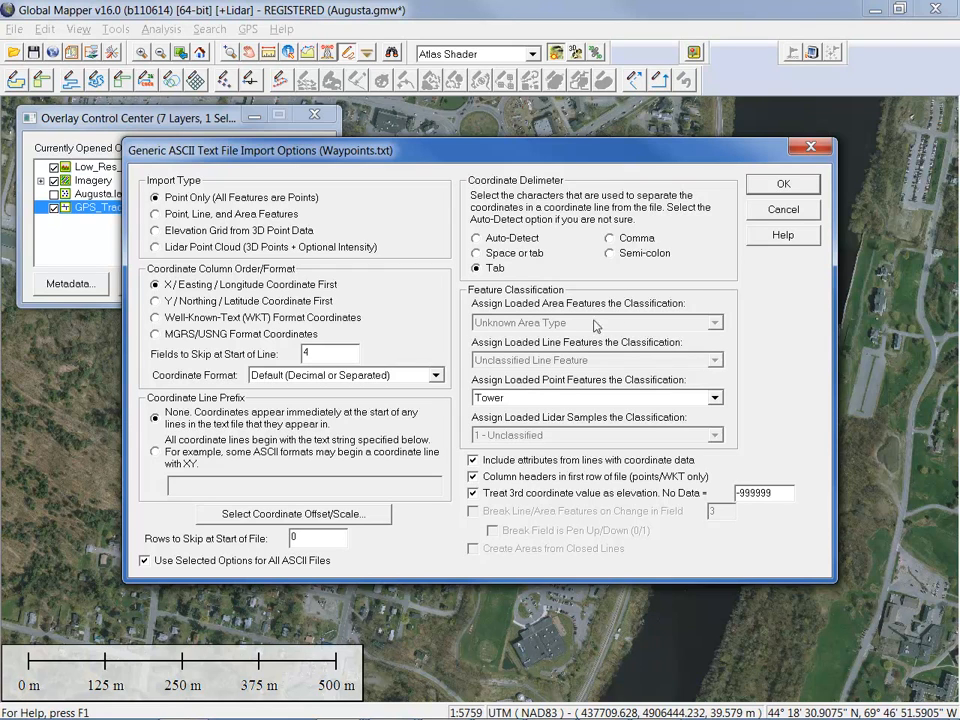
click(784, 186)
Dismiss the load error and reopen Waypoints.txt from the recent files list
click(563, 416)
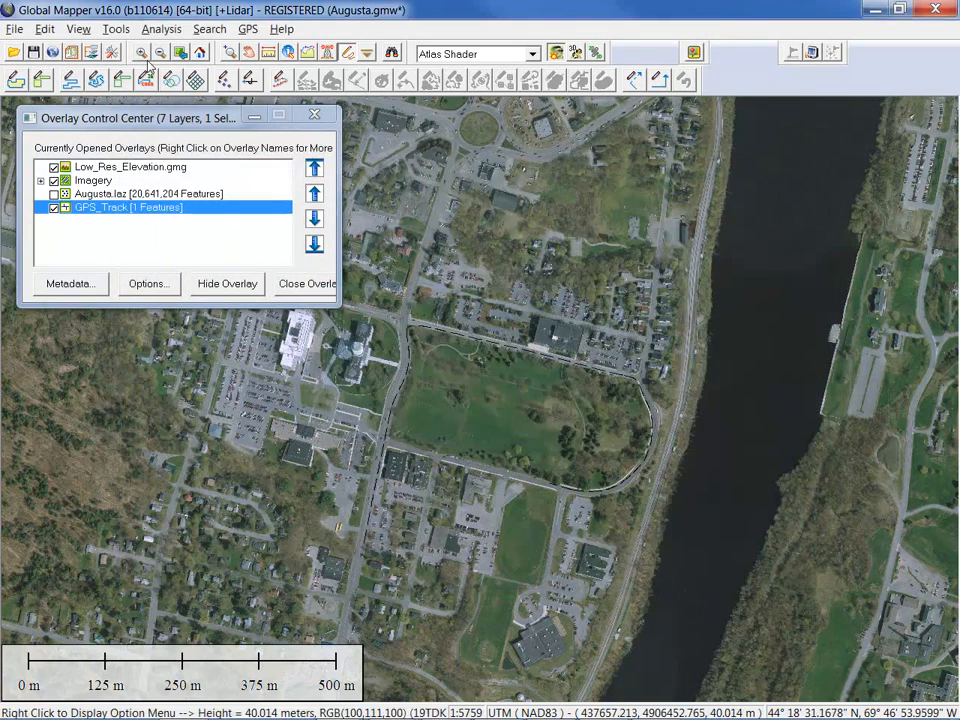
click(13, 28)
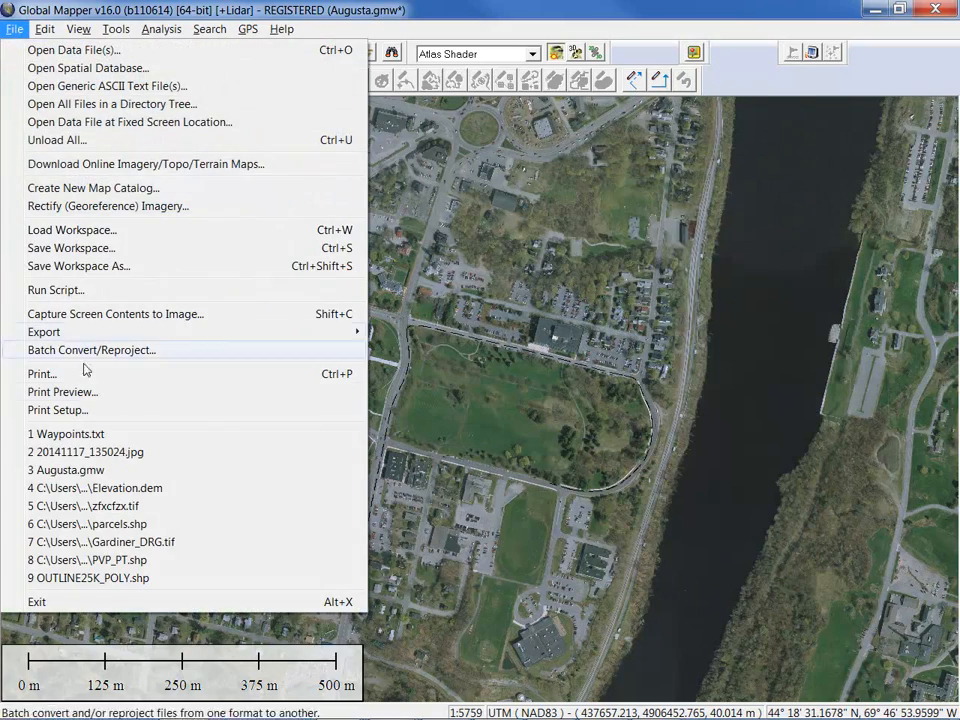
click(60, 434)
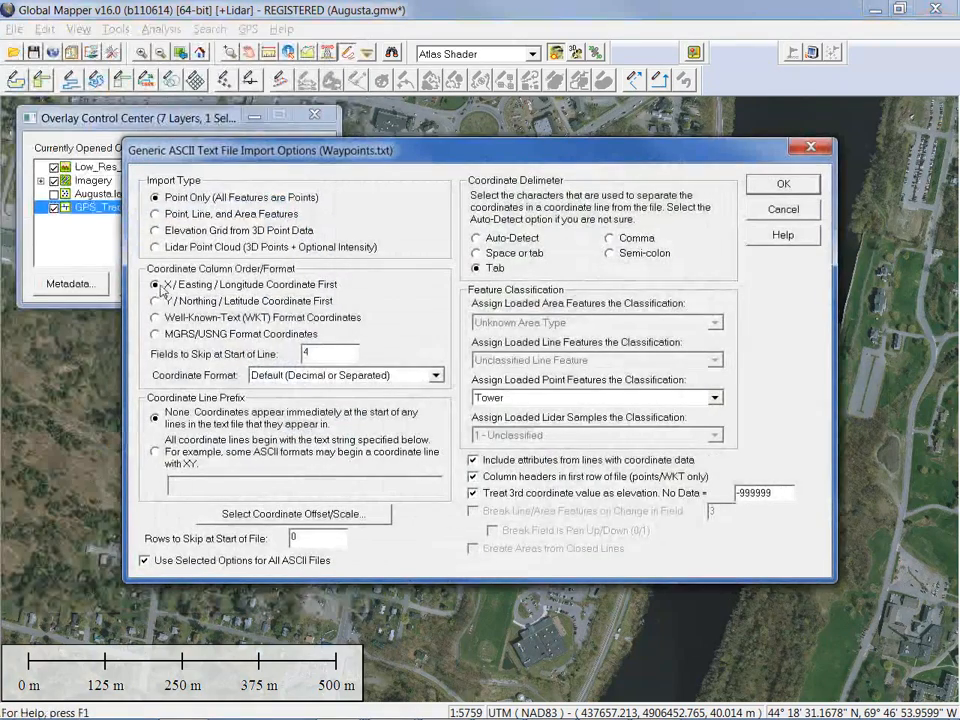
Re-import with Y / Northing / Latitude First and accept the Geographic WGS84 projection
click(224, 301)
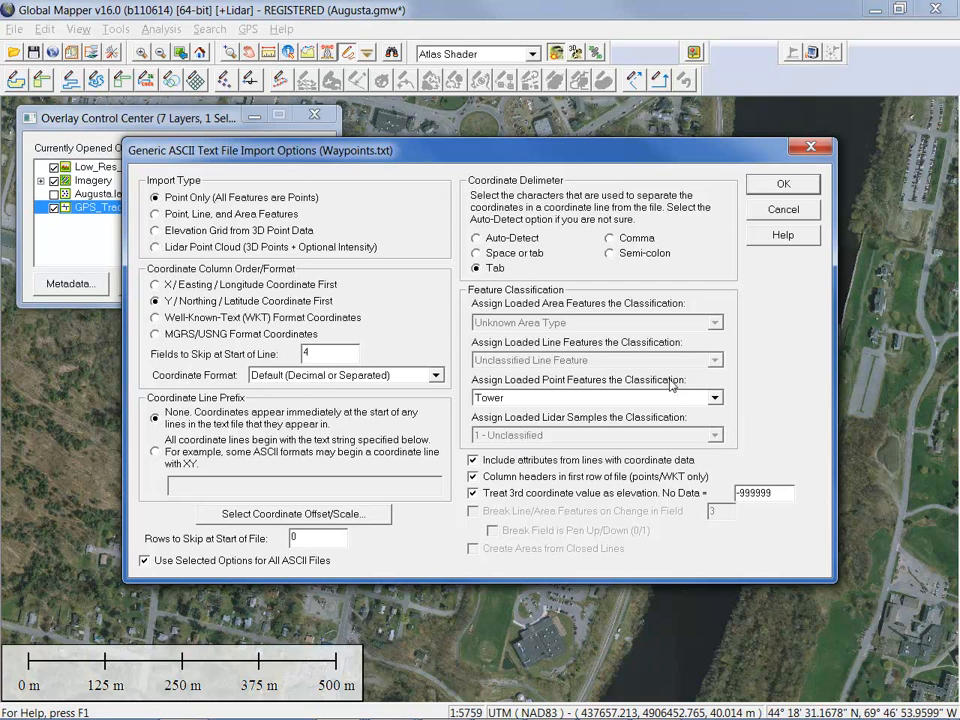
click(781, 185)
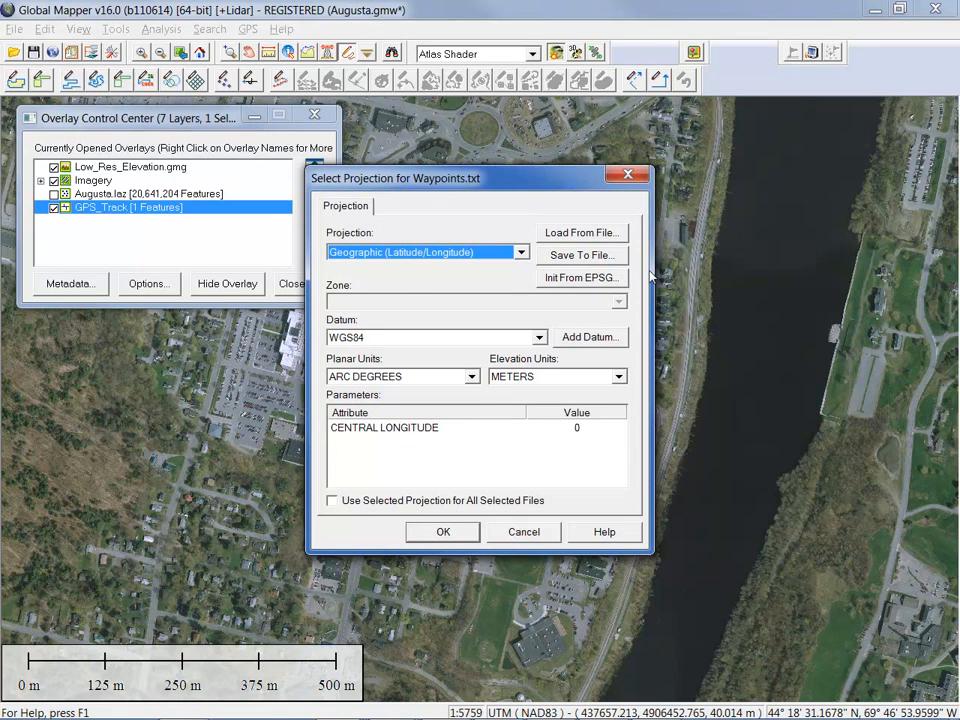
click(445, 532)
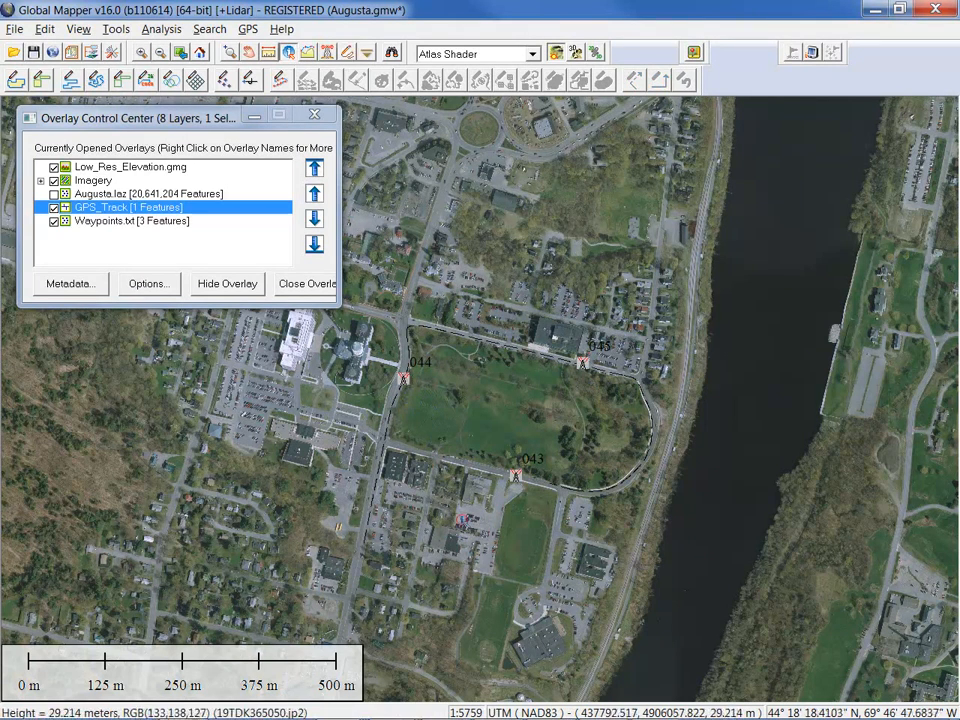
Inspect waypoint 043's attributes (Tower, elevation 122) with Feature Info, then close the window
click(518, 482)
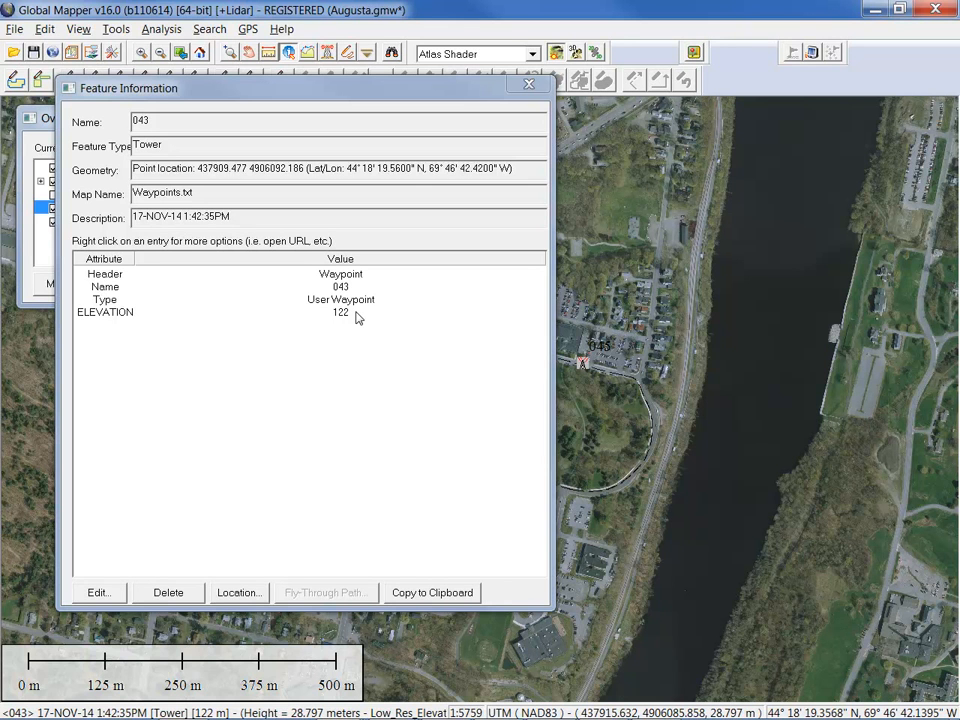
click(528, 84)
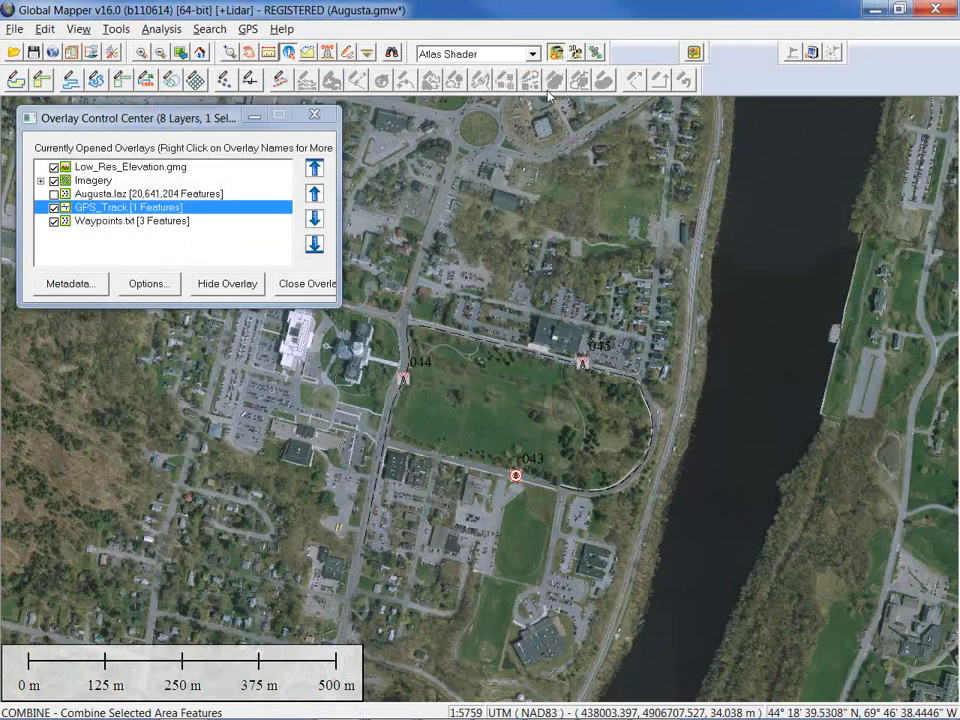
Hide the Waypoints.txt layer and load Area.gpx from the Data folder
click(54, 222)
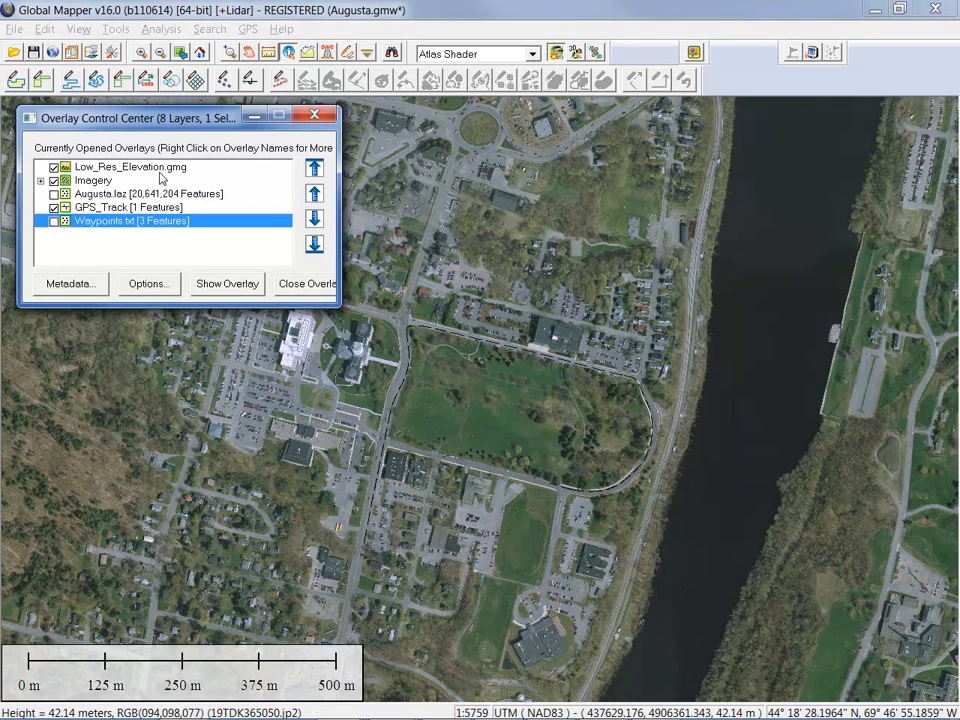
click(14, 29)
click(50, 47)
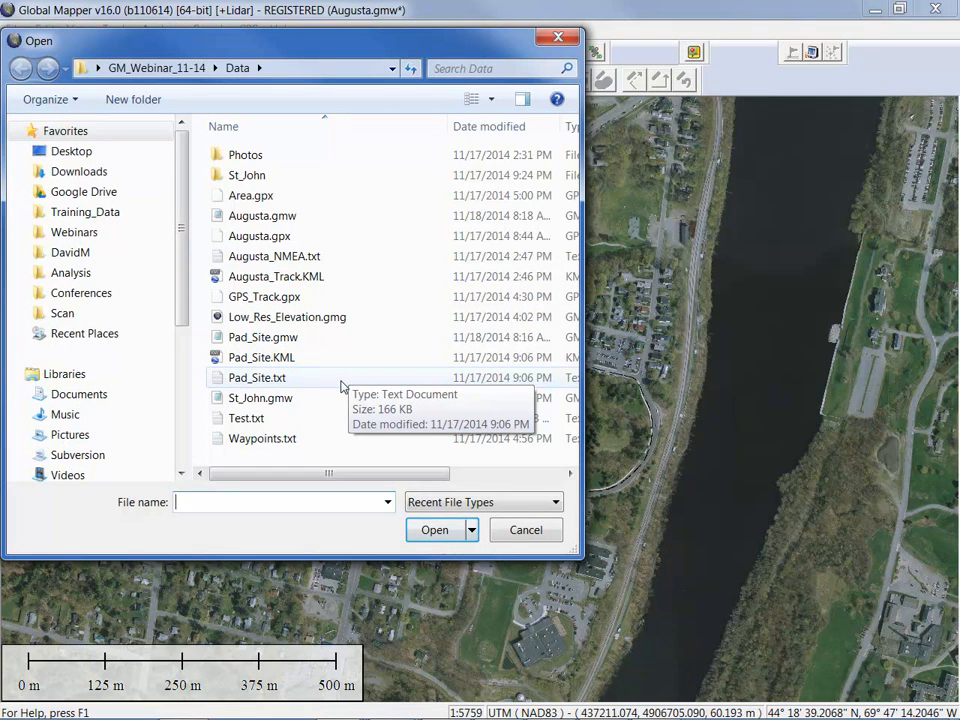
click(254, 196)
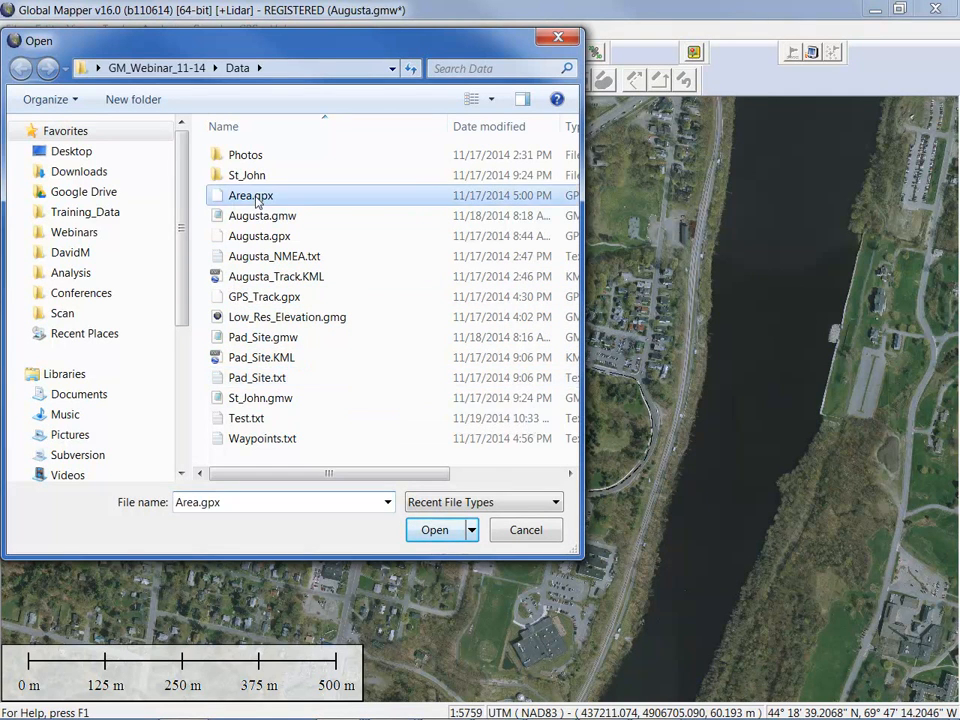
click(435, 531)
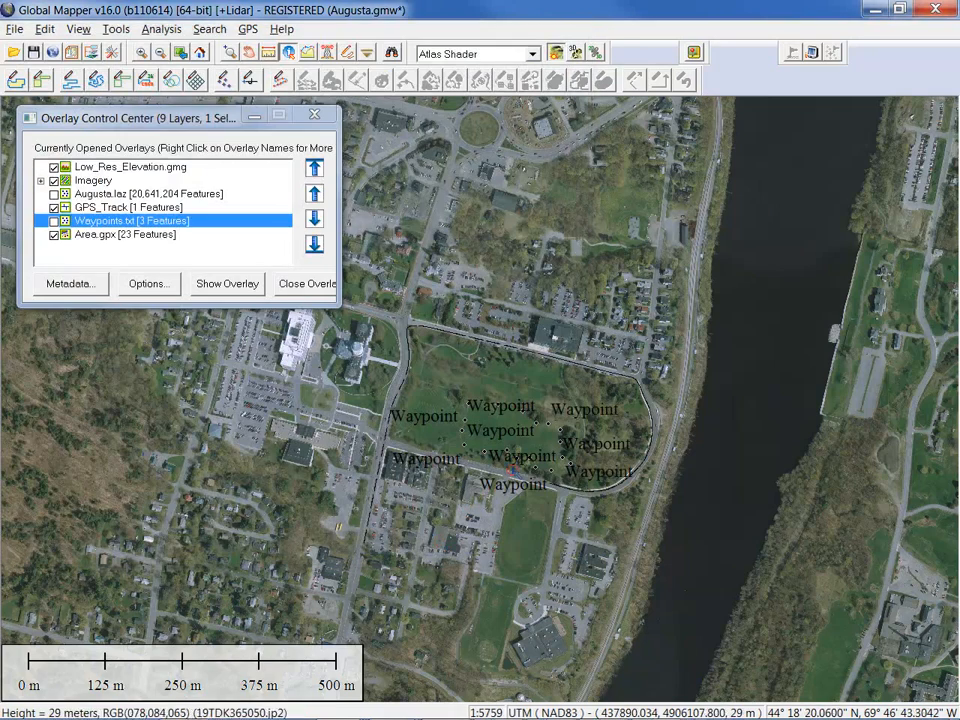
Turn off point labels in the Area.gpx layer options and zoom in on the points
click(148, 235)
click(150, 285)
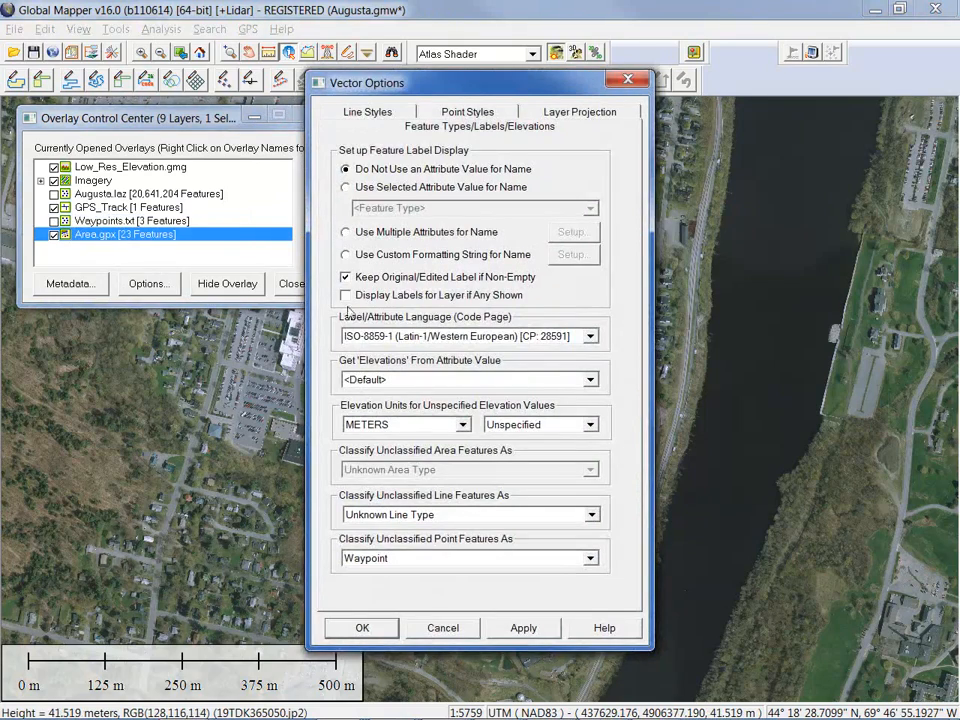
click(366, 624)
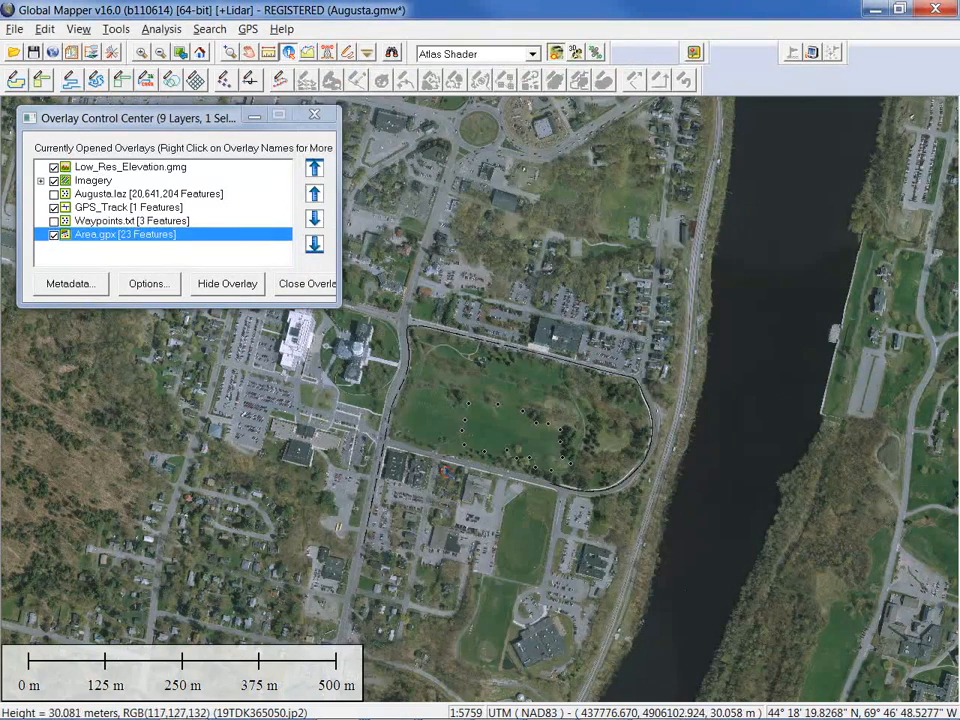
scroll(508, 438, up, 1)
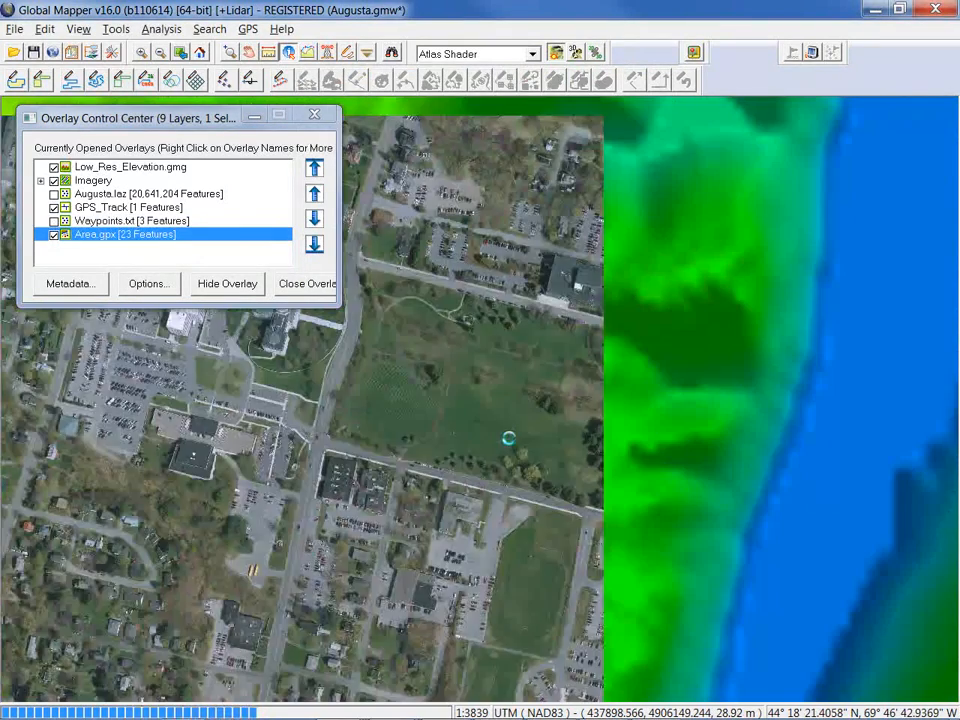
scroll(508, 438, up, 1)
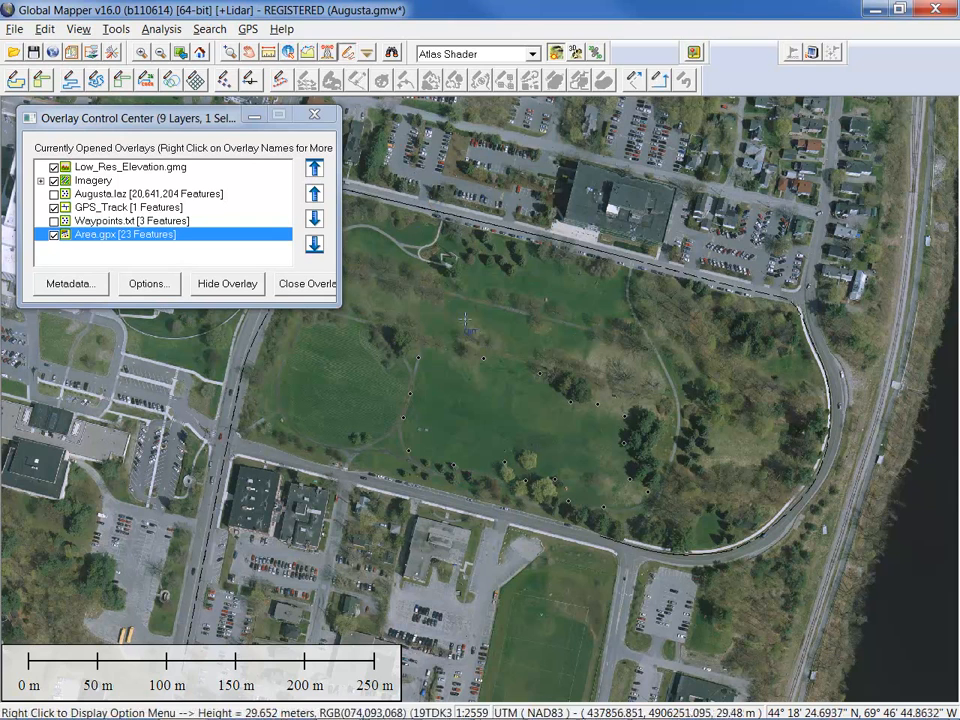
Select the Area.gpx points and create a new line from them, allowing any point spacing
drag(717, 537, 388, 323)
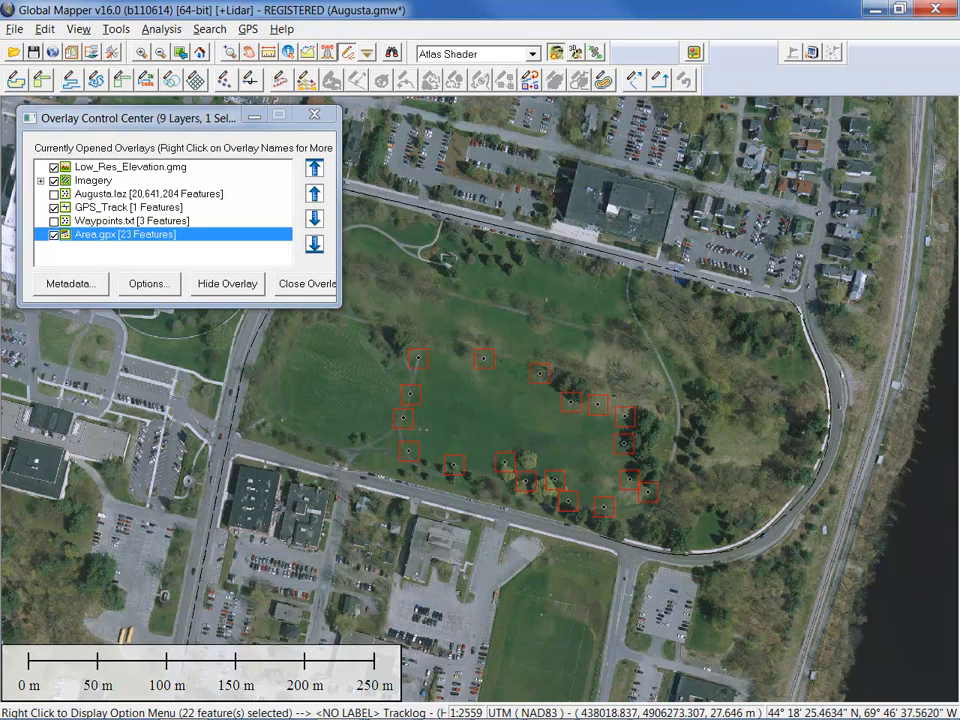
right_click(640, 272)
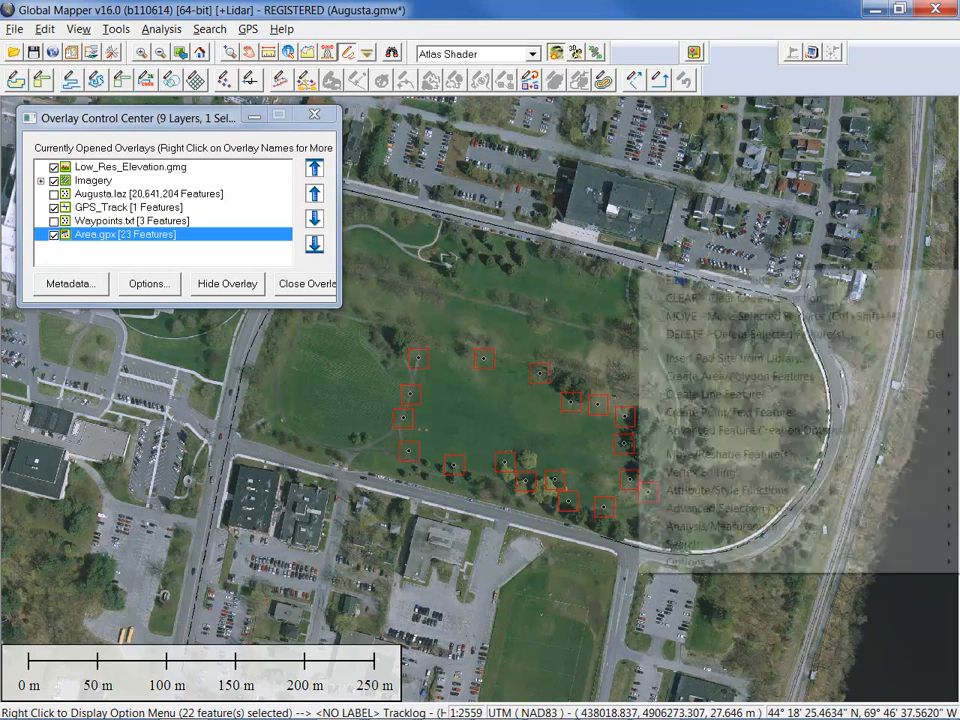
mouse_move(723, 431)
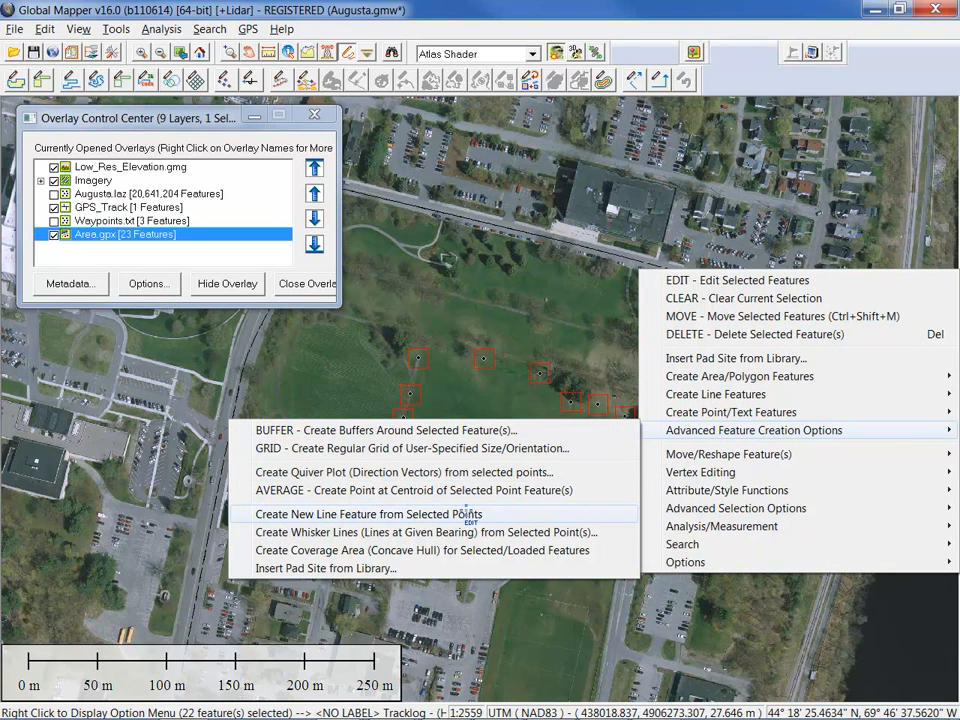
click(467, 513)
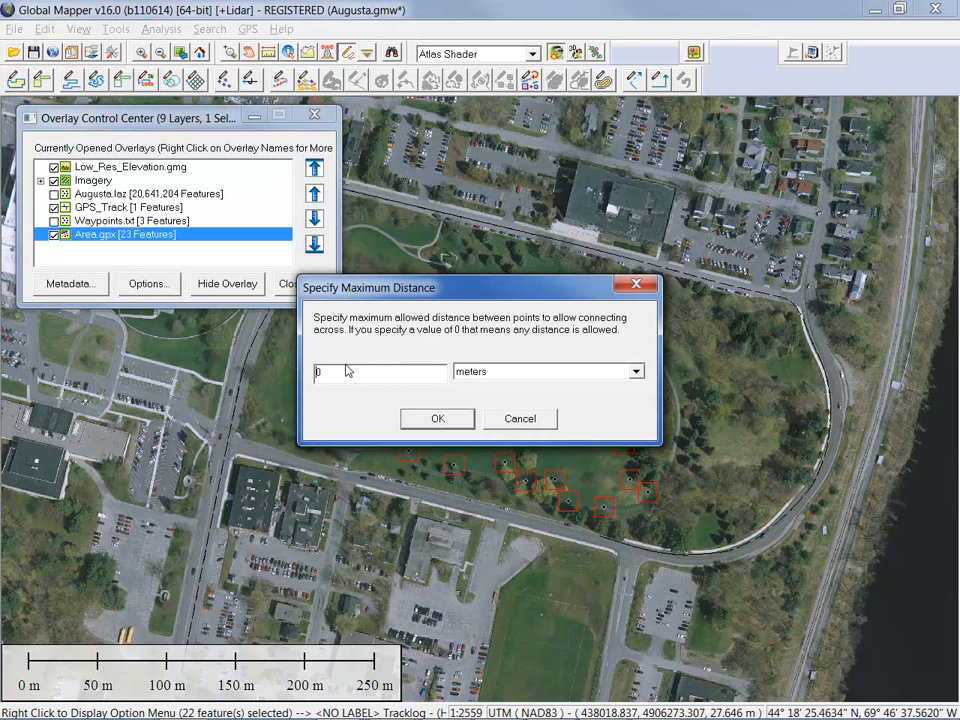
click(436, 419)
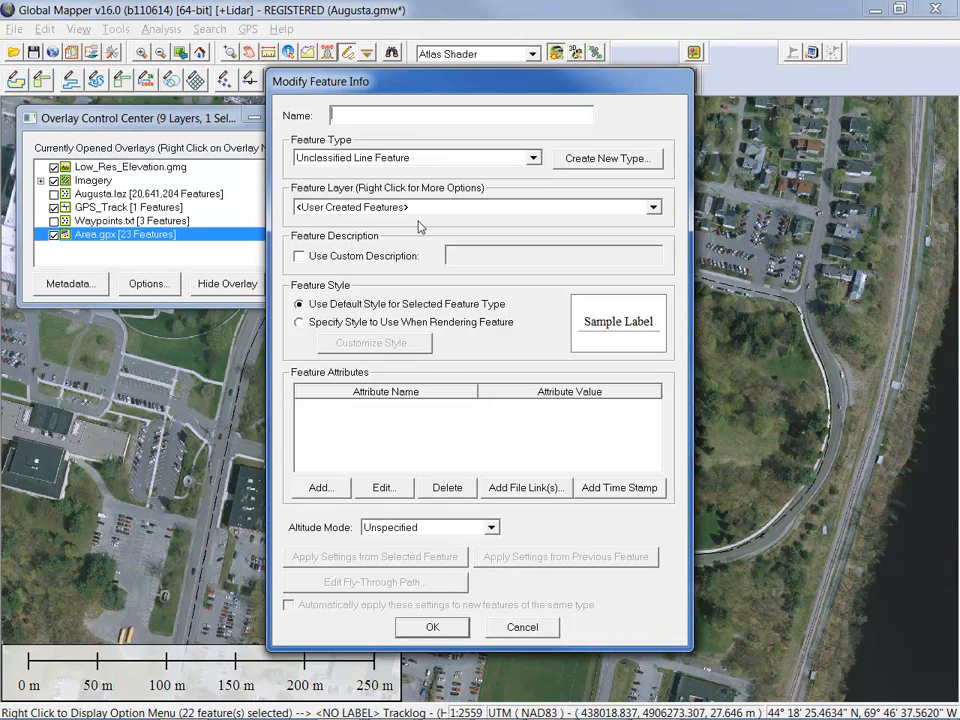
click(433, 627)
click(509, 415)
Create a closed area feature from the selected Area.gpx line (489.42 m perimeter, 11454 sq m), then deselect it
click(508, 366)
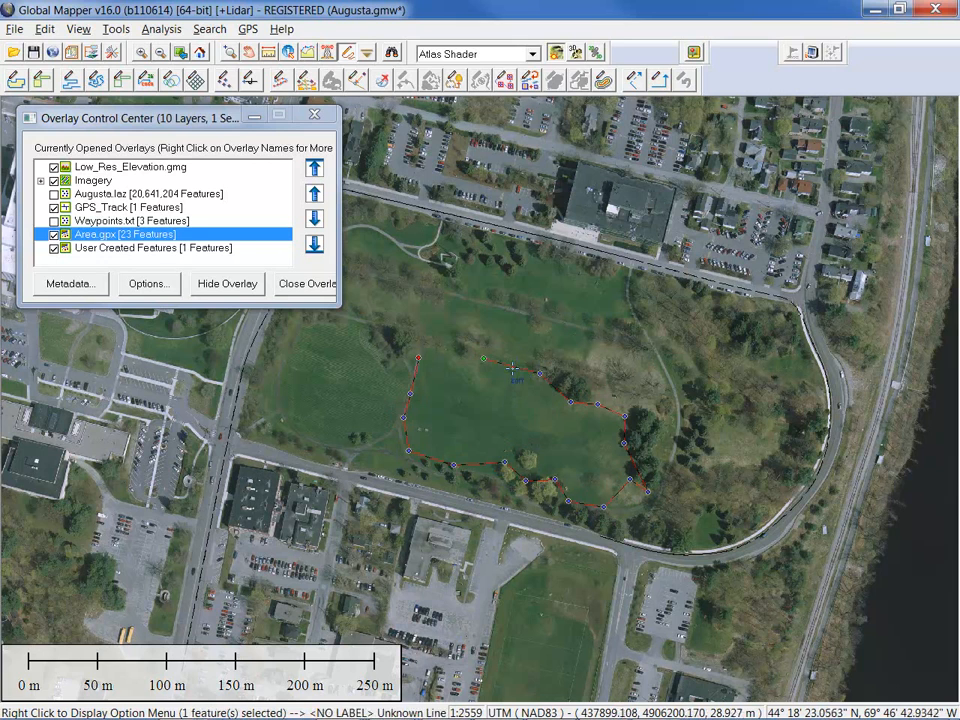
right_click(631, 313)
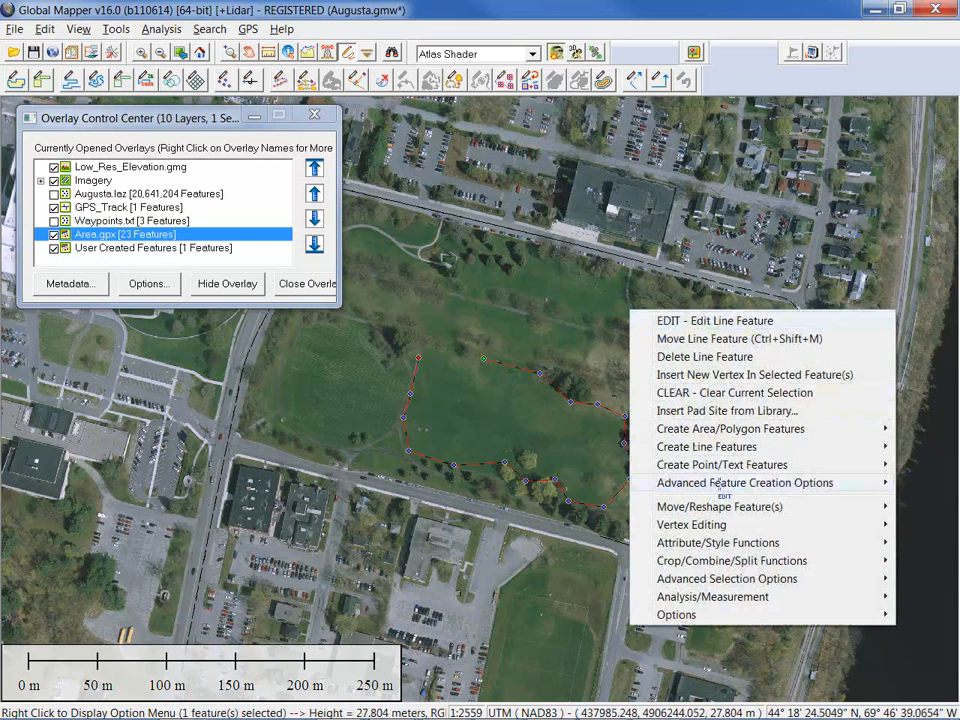
mouse_move(745, 484)
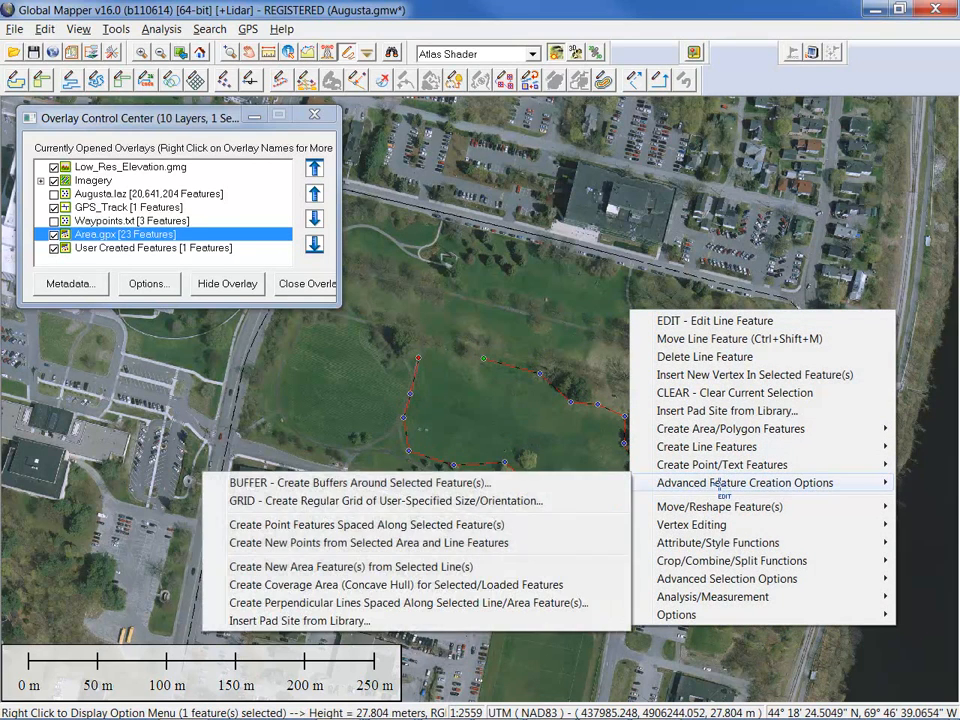
click(491, 566)
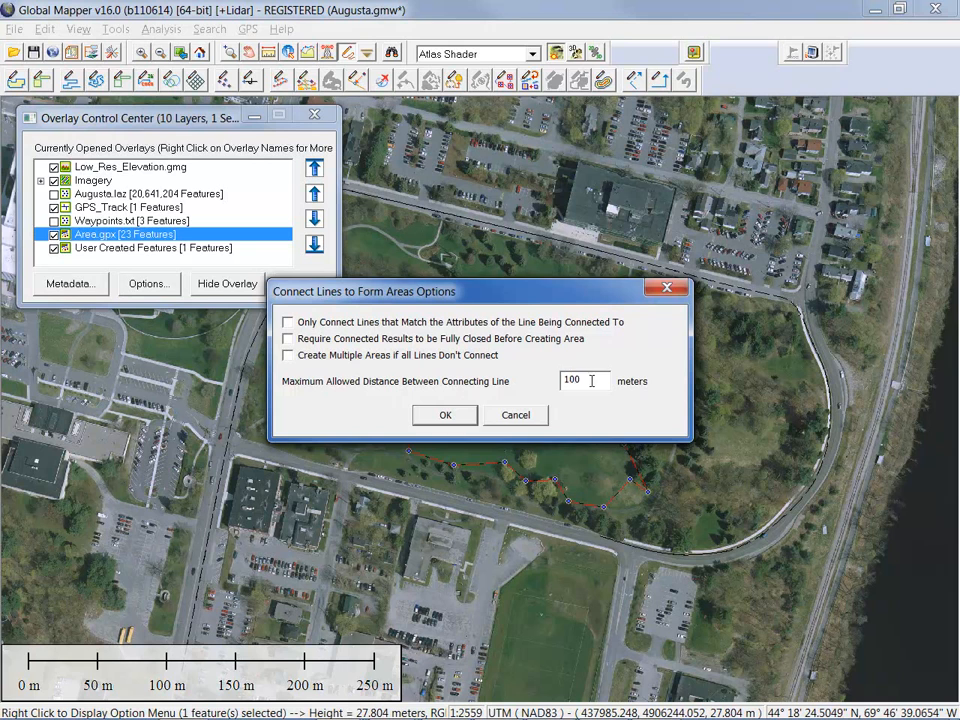
click(446, 415)
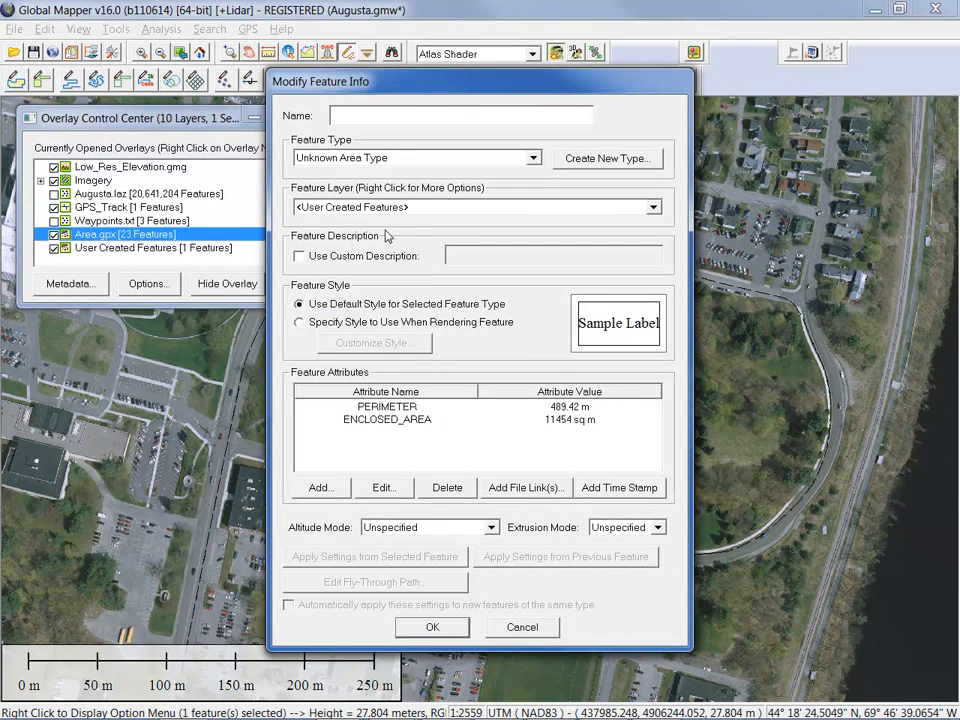
click(432, 628)
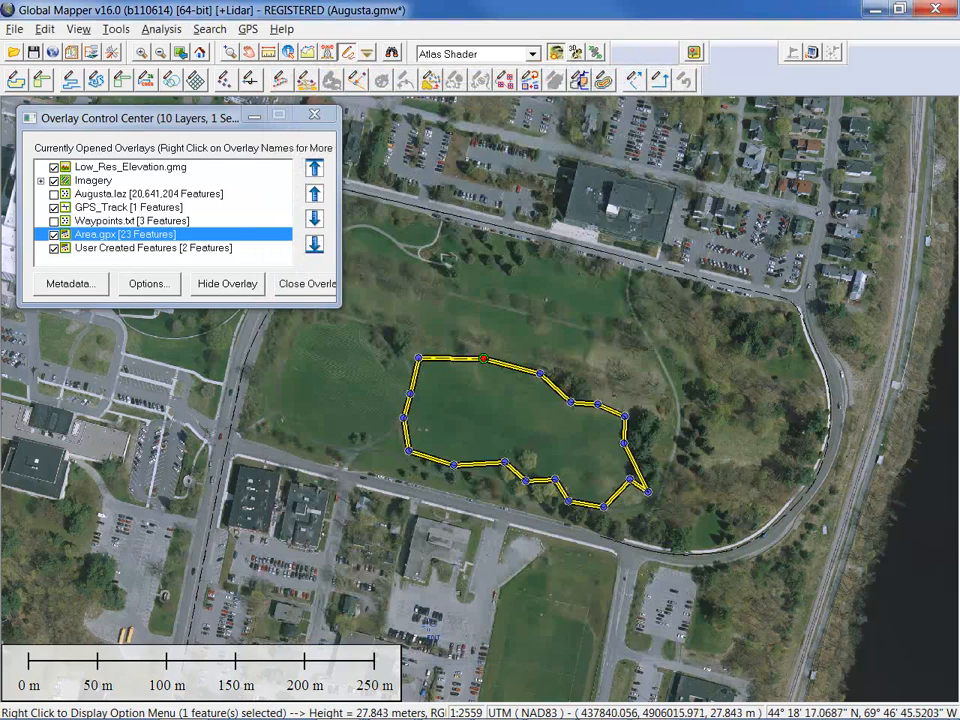
click(438, 312)
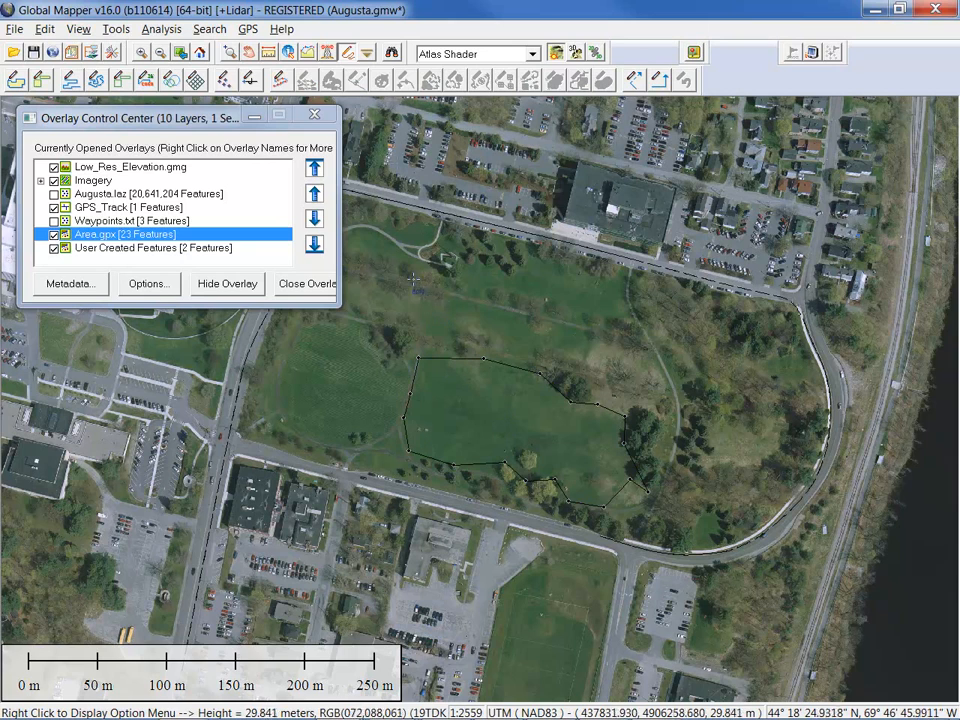
Review the new polygon's perimeter and area in Feature Info, then hide the User Created Features layer
click(289, 53)
click(456, 401)
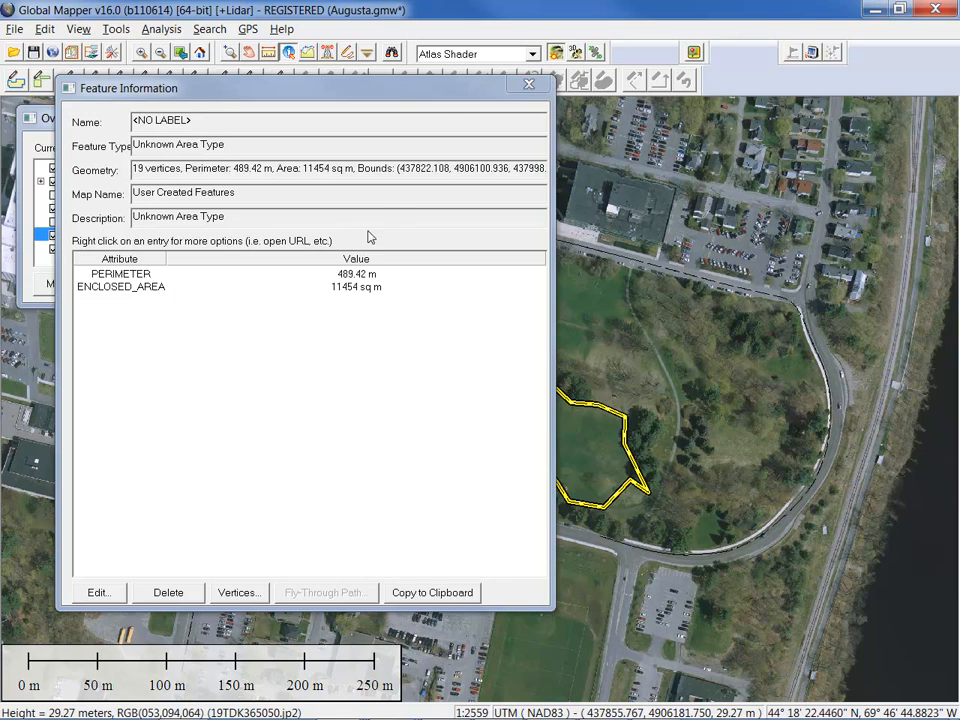
click(528, 86)
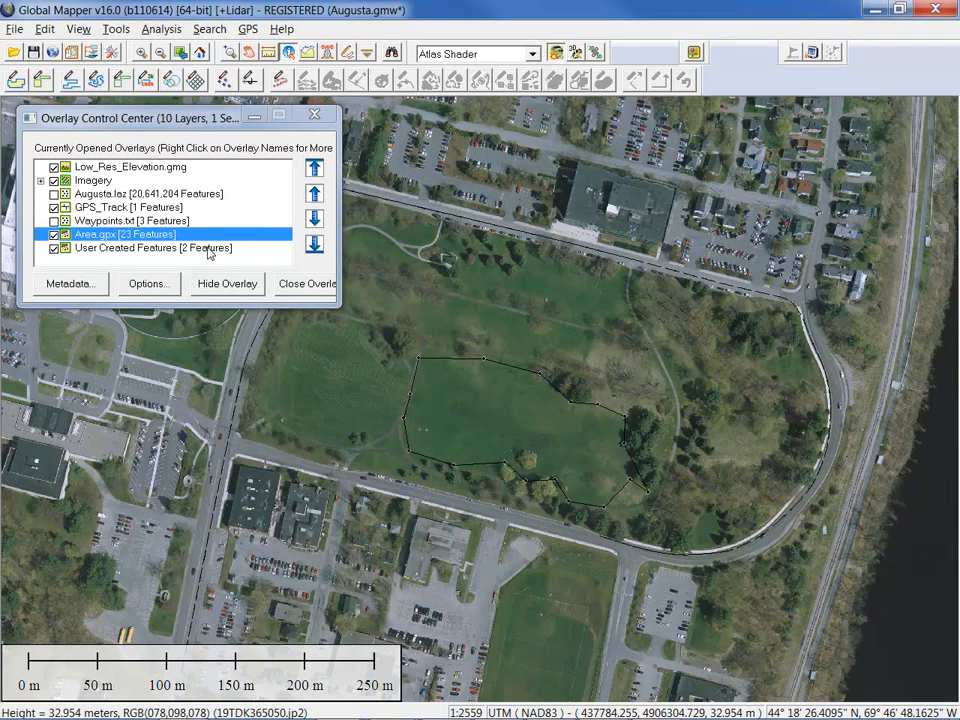
click(54, 248)
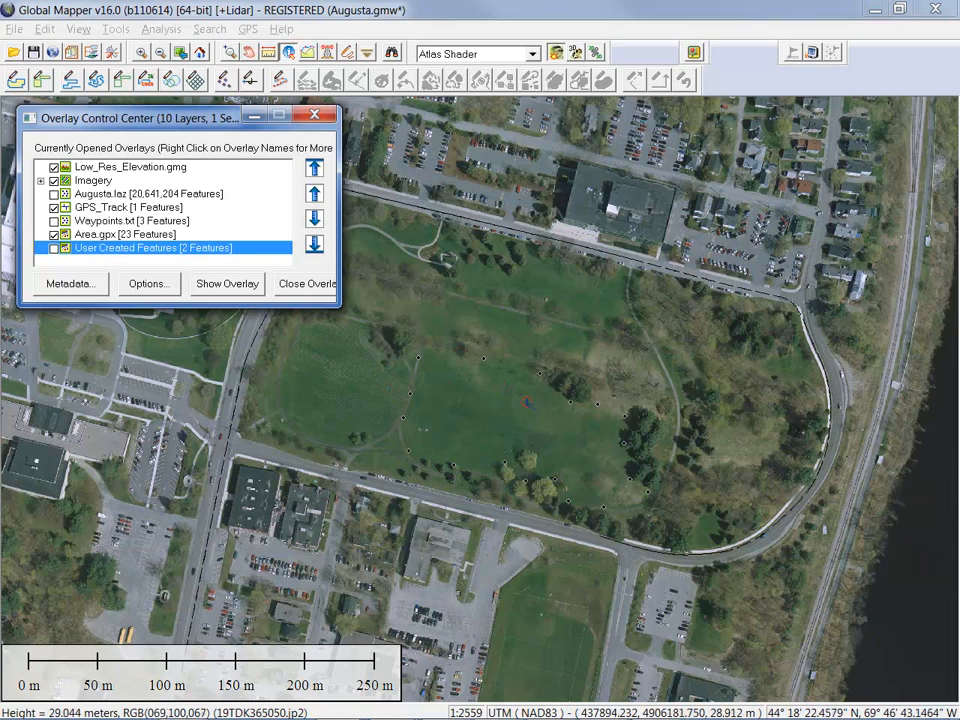
click(12, 29)
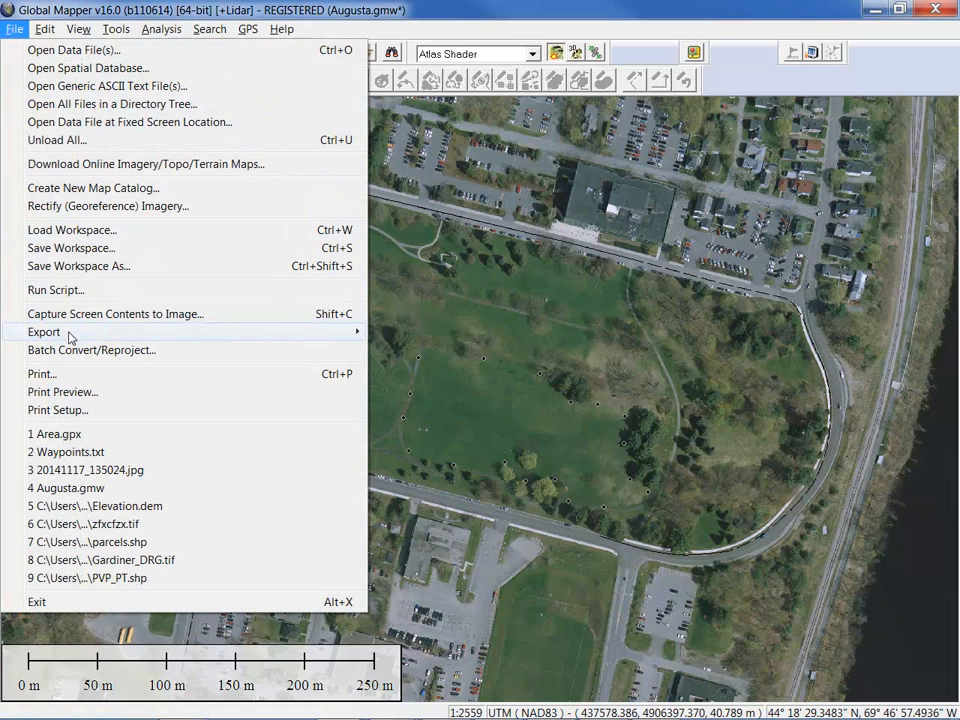
mouse_move(69, 336)
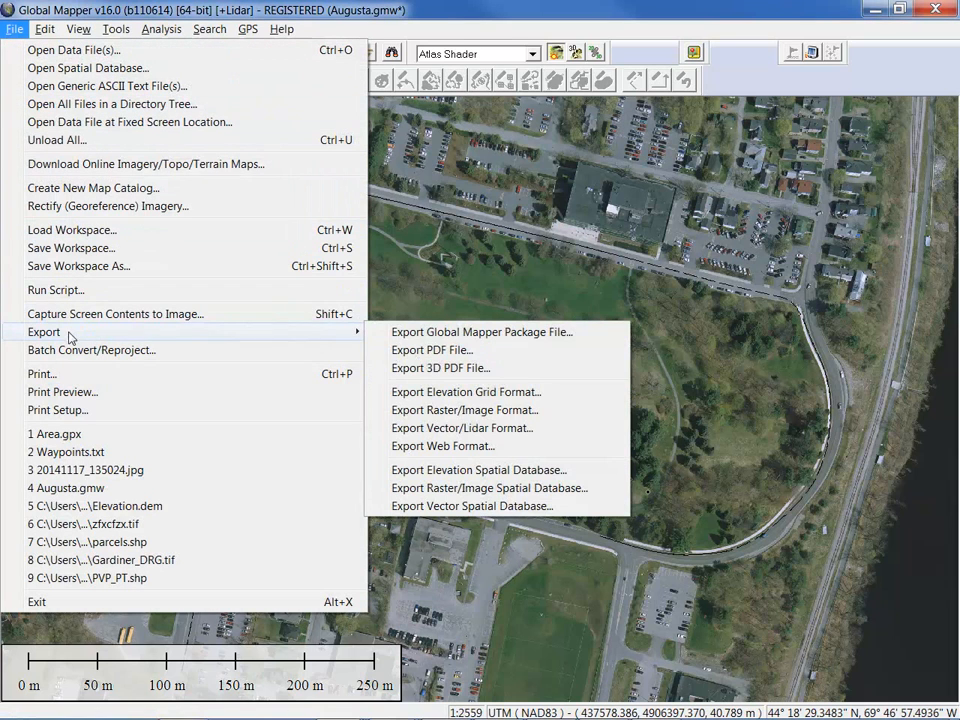
click(496, 428)
click(480, 378)
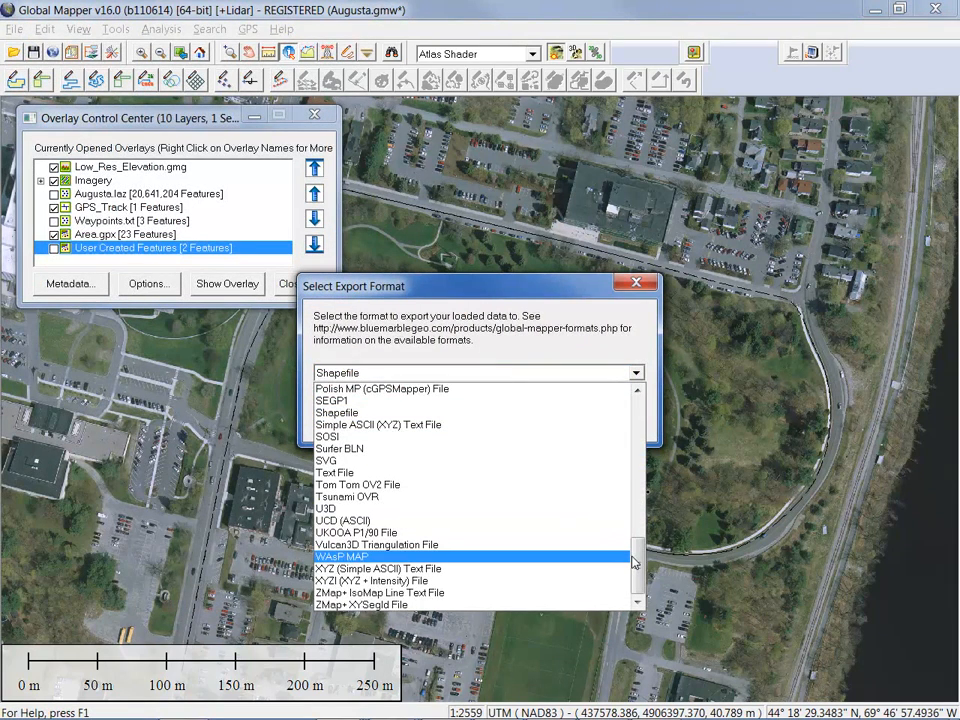
drag(641, 560, 647, 468)
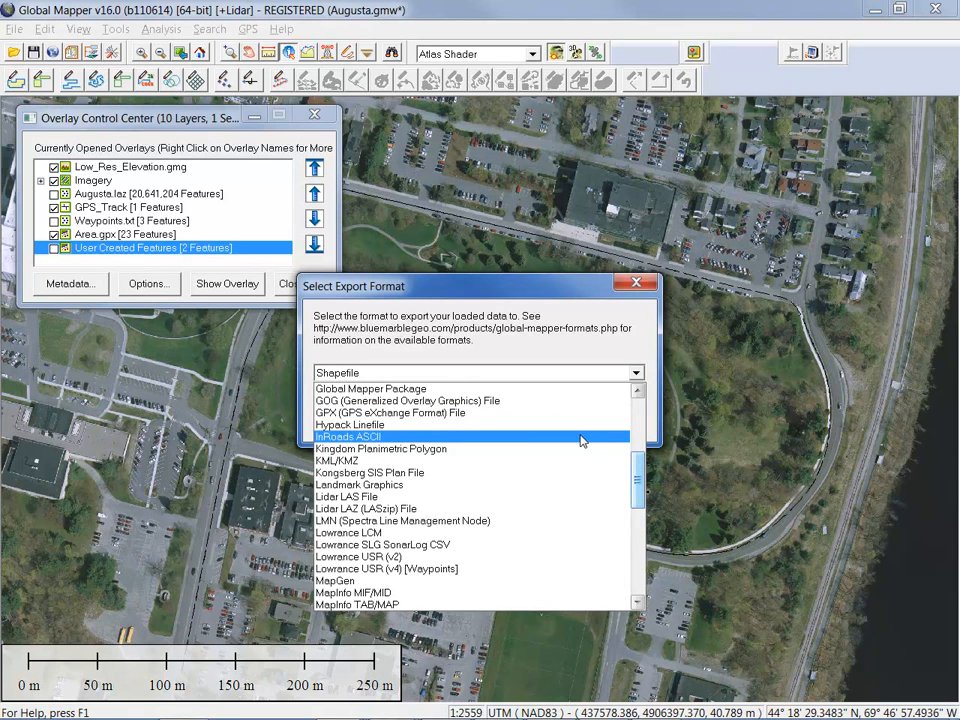
drag(638, 470, 640, 490)
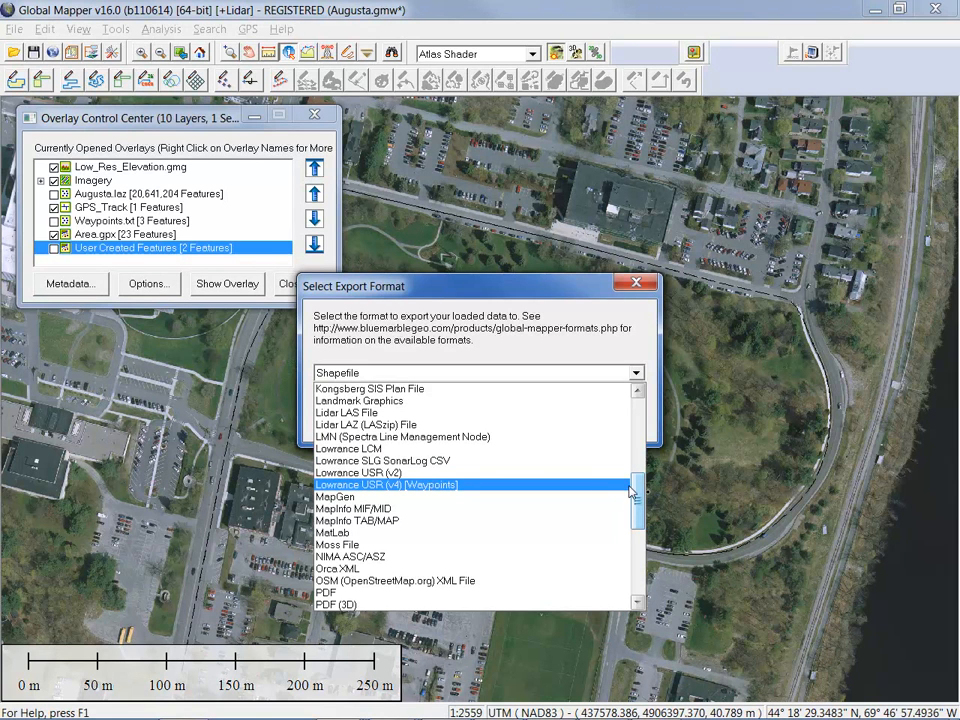
drag(636, 494, 632, 456)
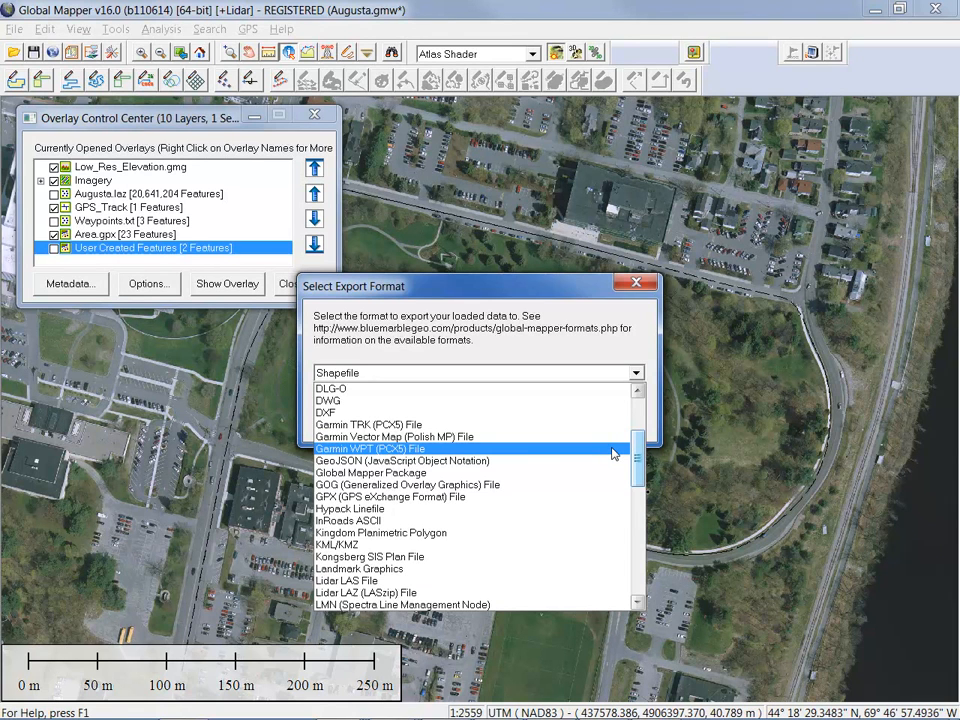
key(Escape)
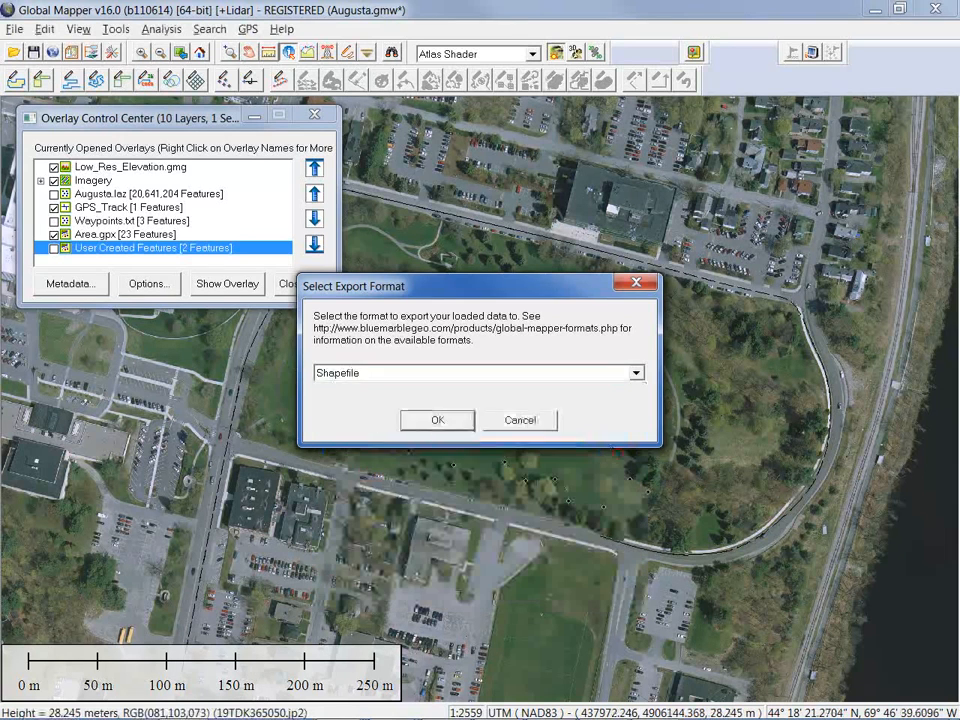
key(Escape)
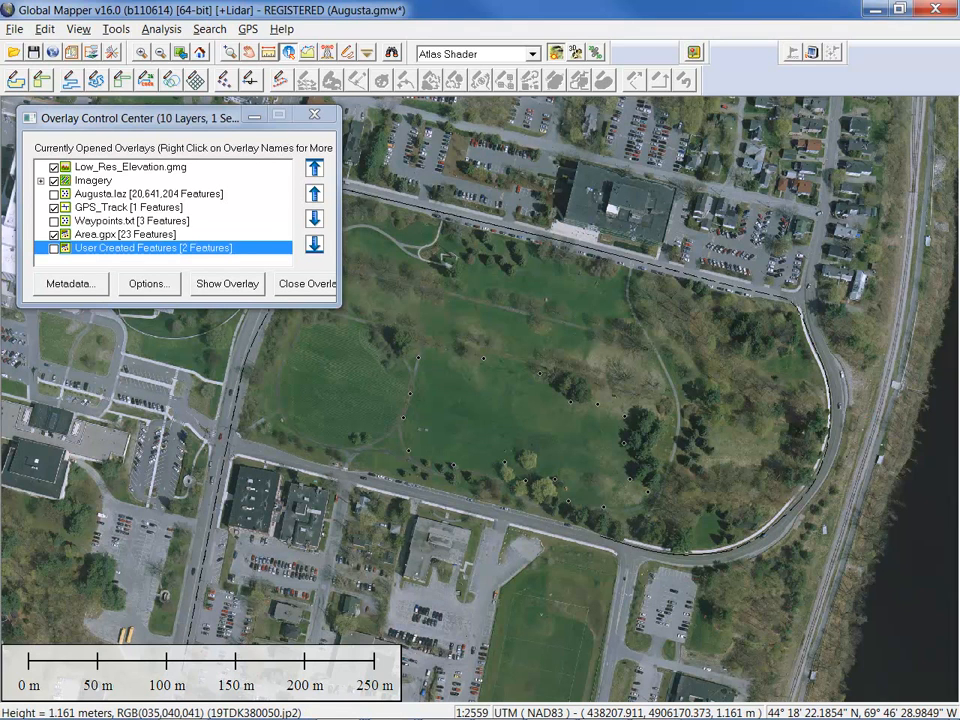
click(12, 30)
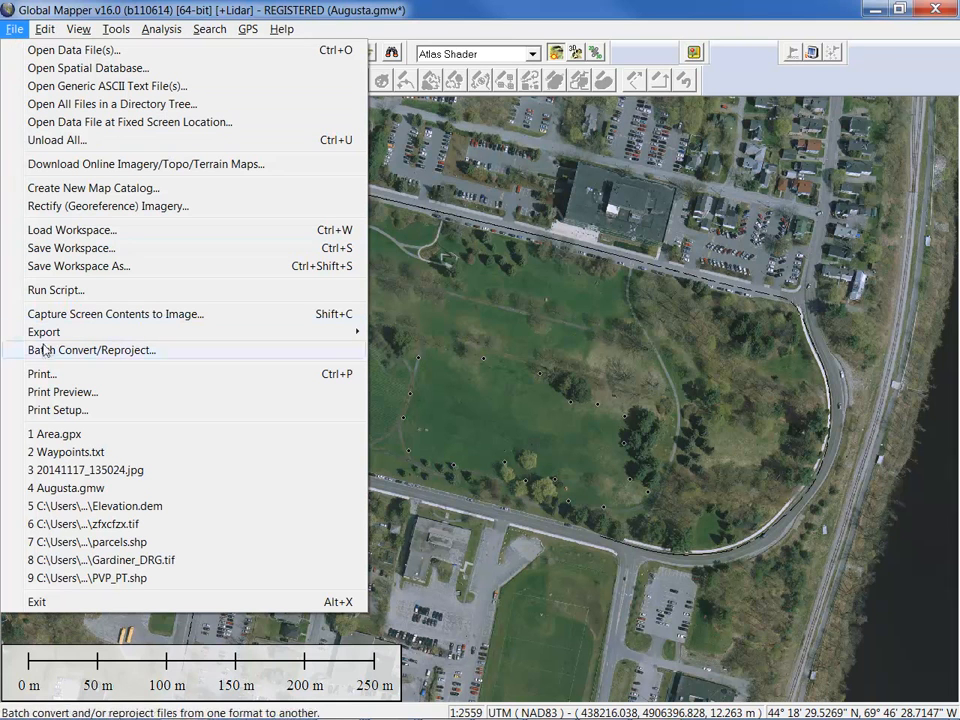
mouse_move(47, 341)
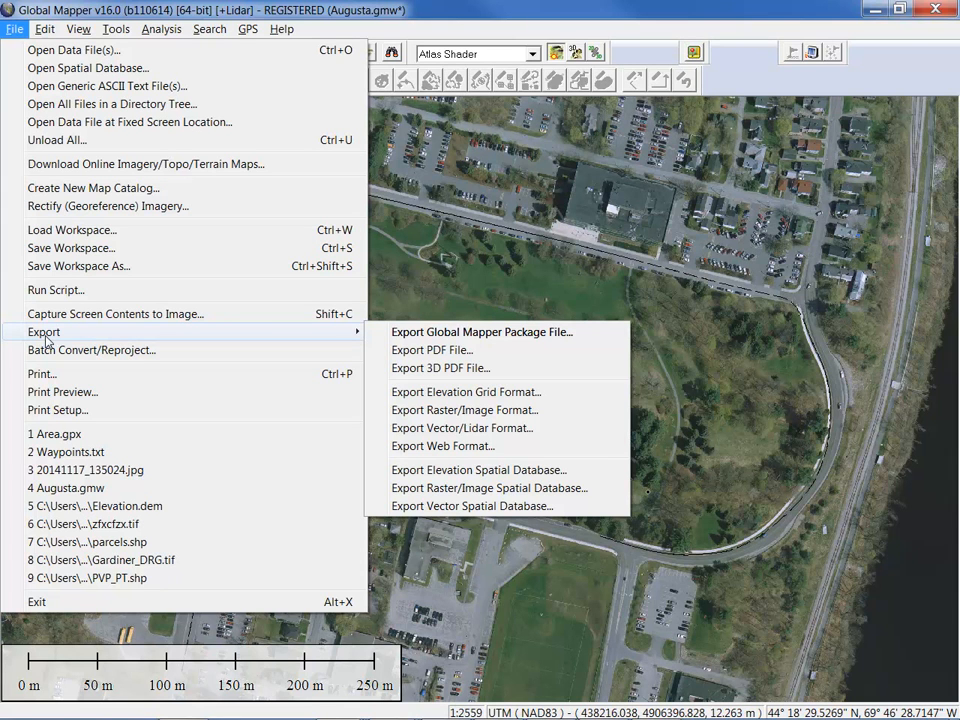
click(505, 4)
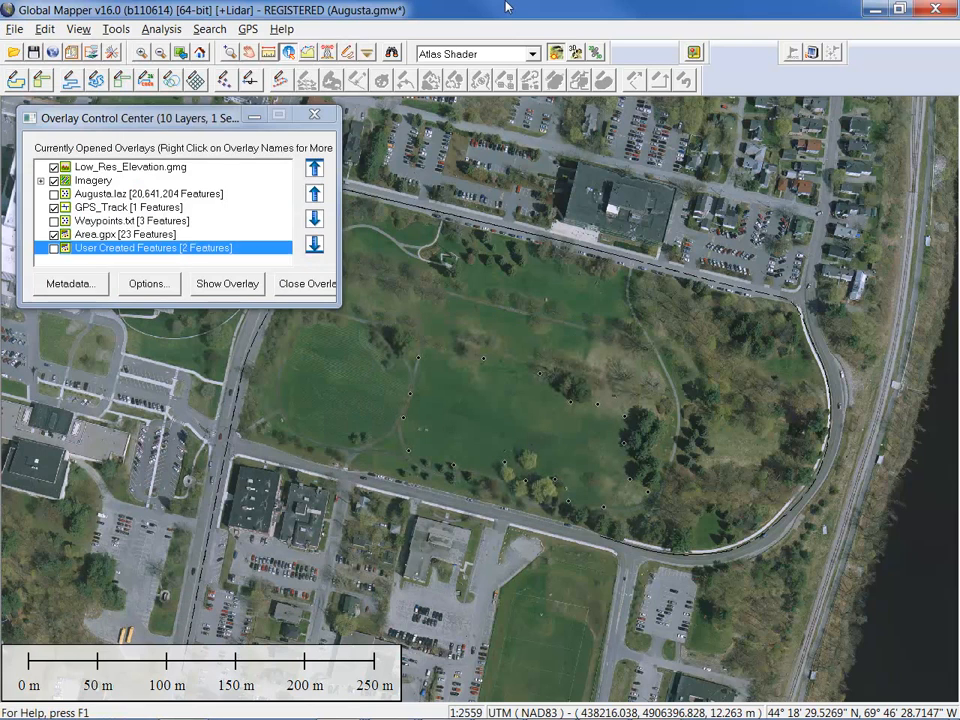
click(248, 29)
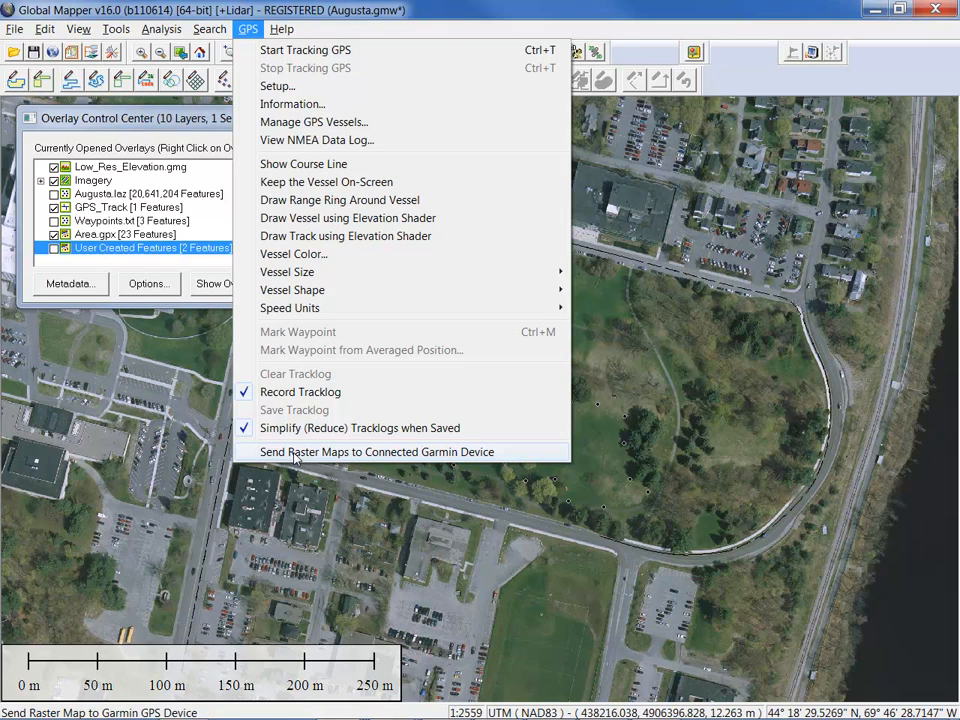
key(Escape)
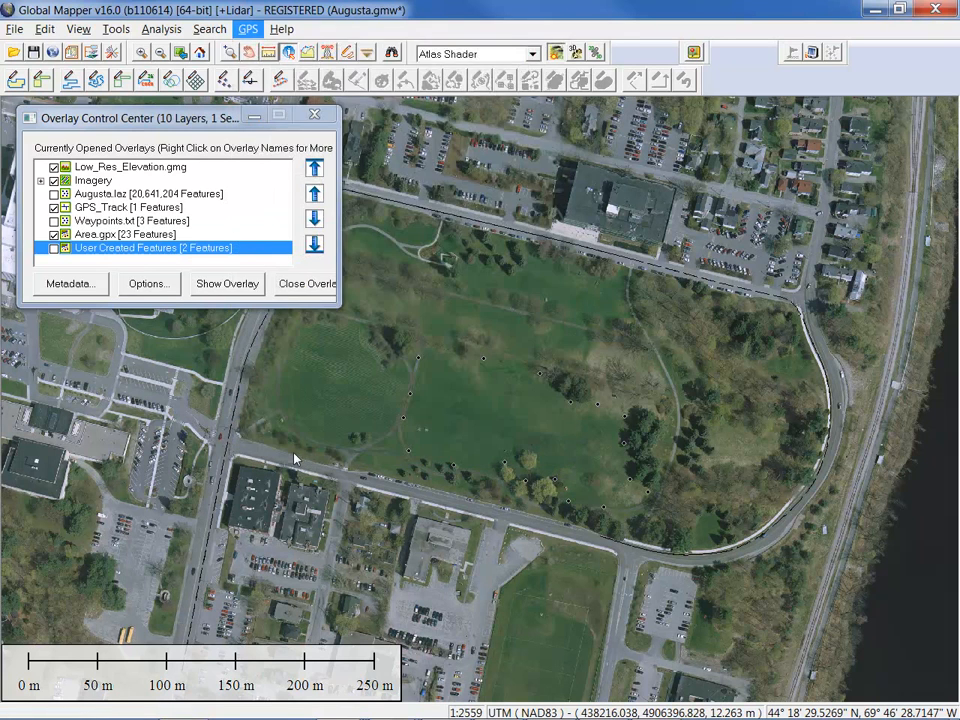
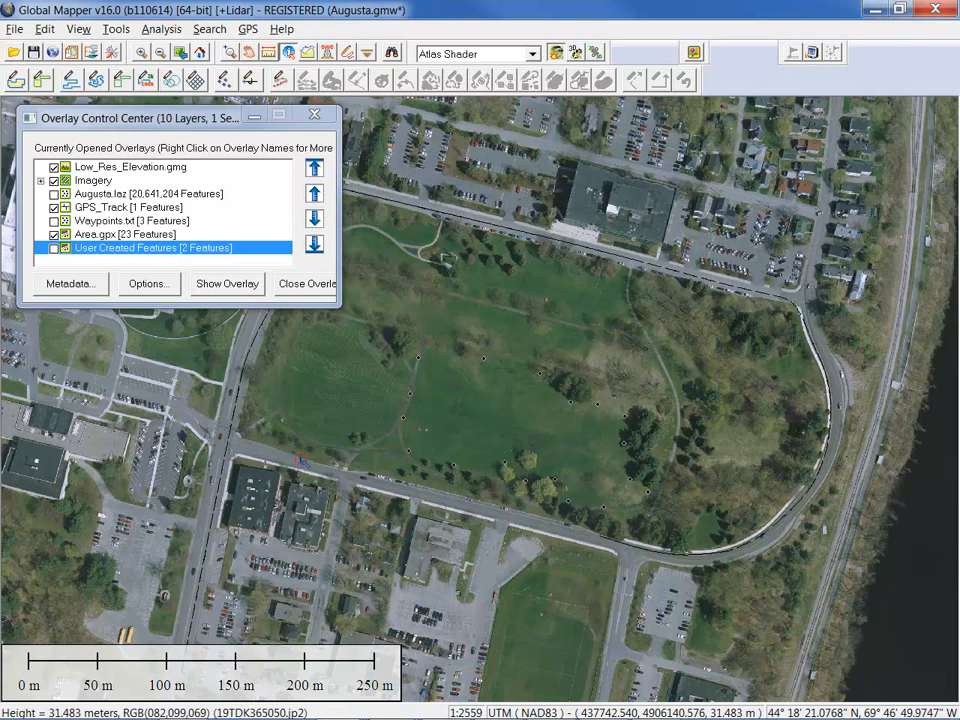
Cancel the Load Workspace picker and switch to the Global Mapper window showing Pad_Site.gmw
click(13, 29)
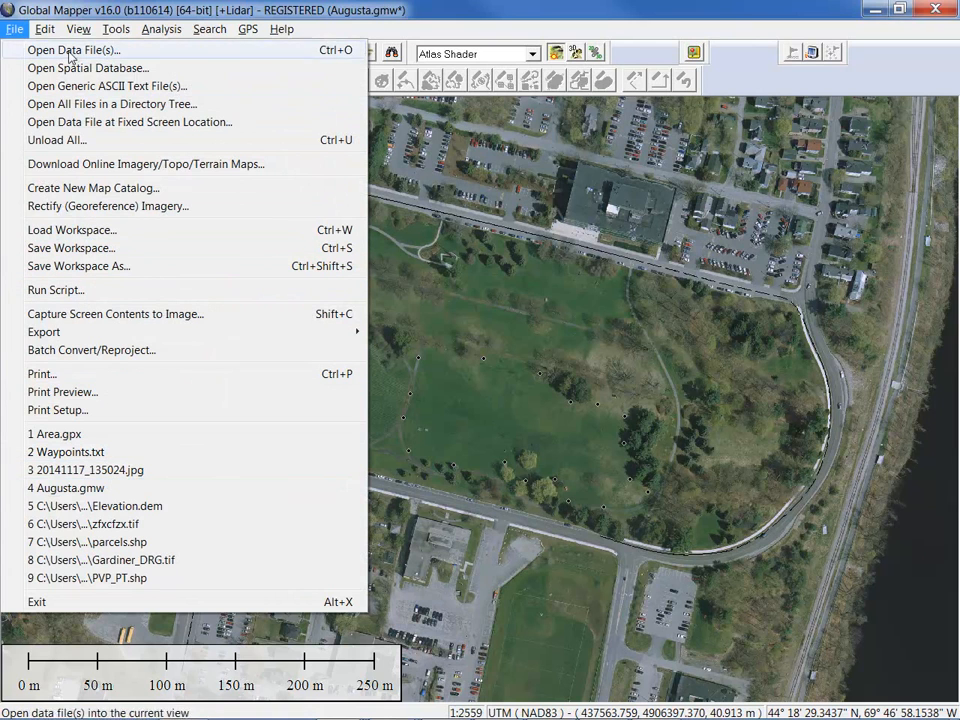
click(68, 231)
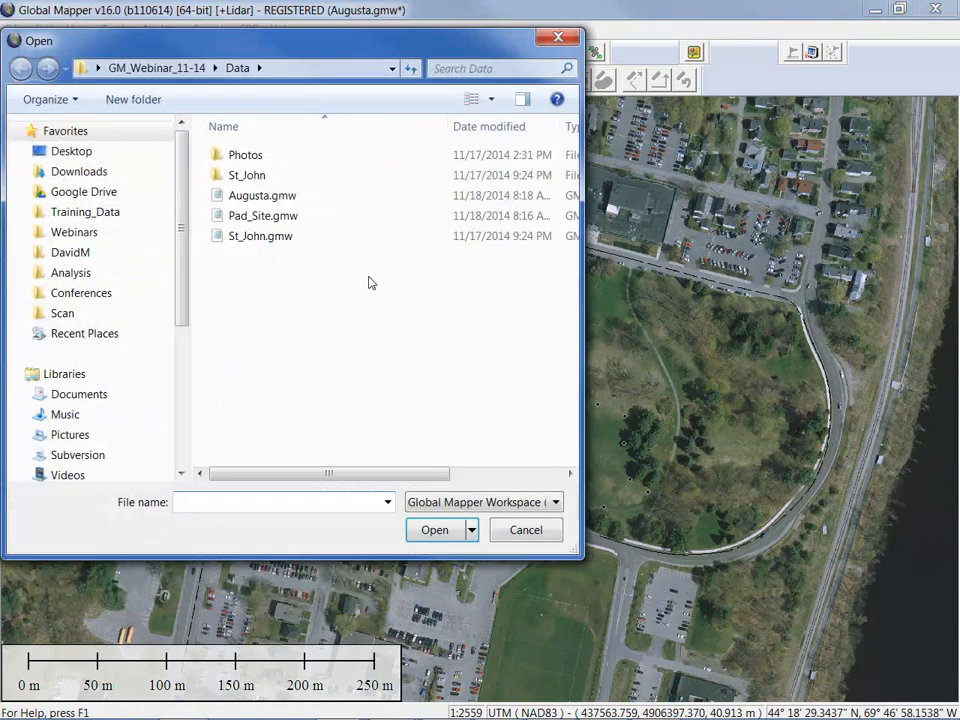
click(525, 530)
key(alt+Tab)
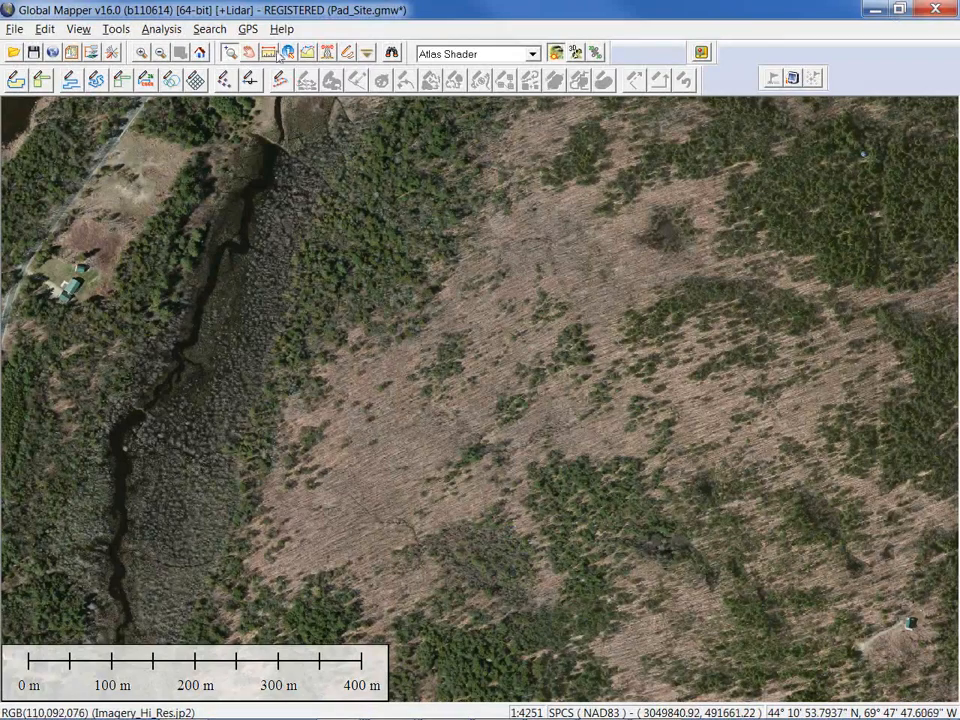
Set the GPS to read NMEA data from Pad_Site.txt and start GPS tracking
click(248, 29)
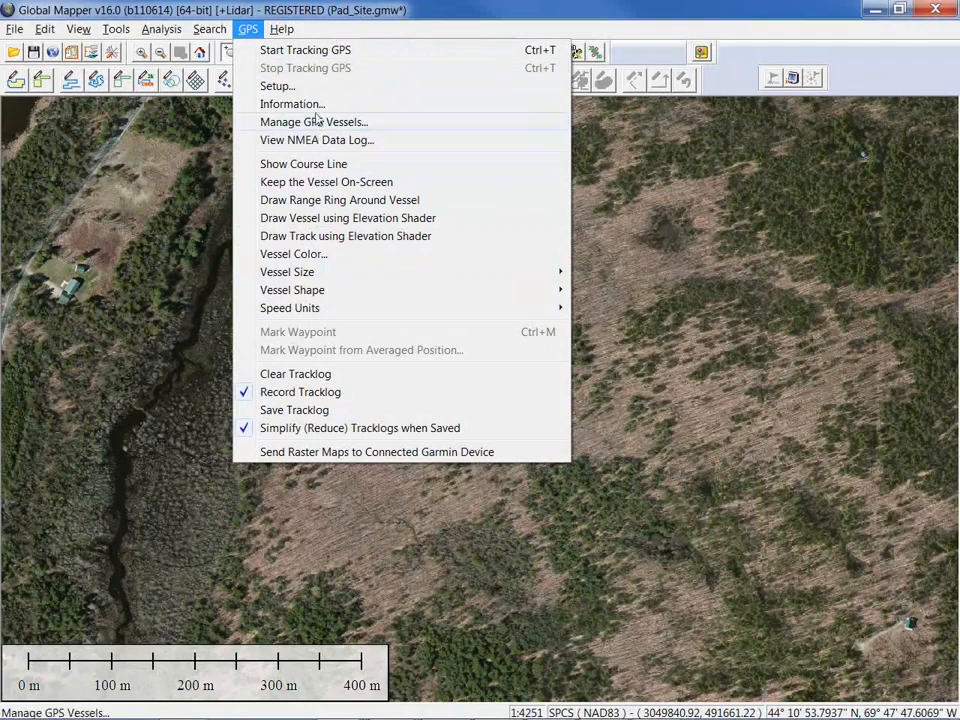
click(280, 90)
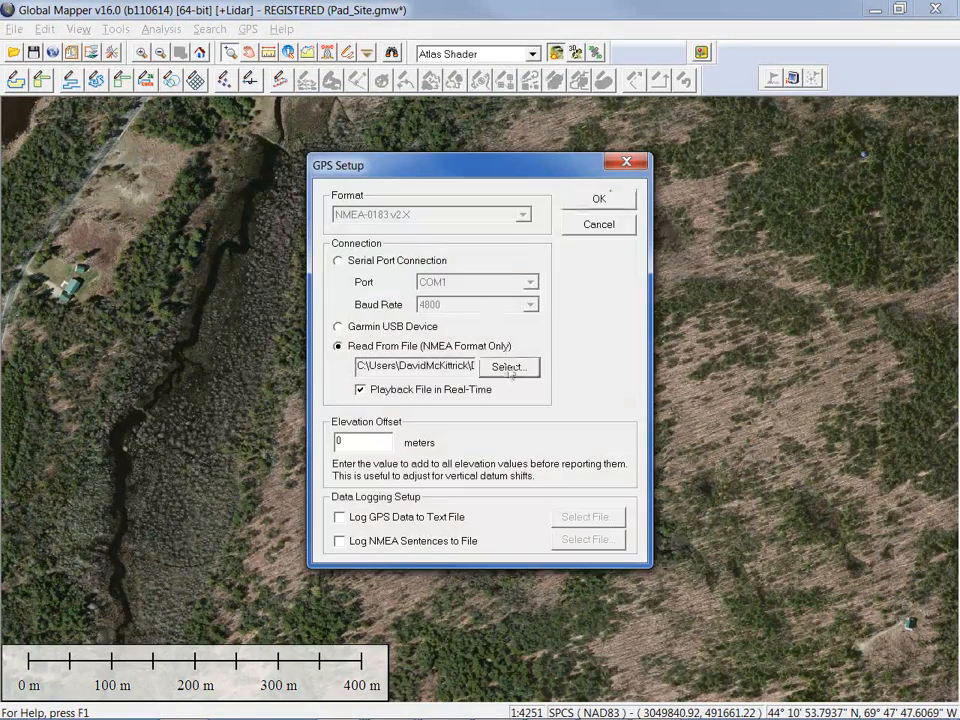
click(516, 366)
click(556, 329)
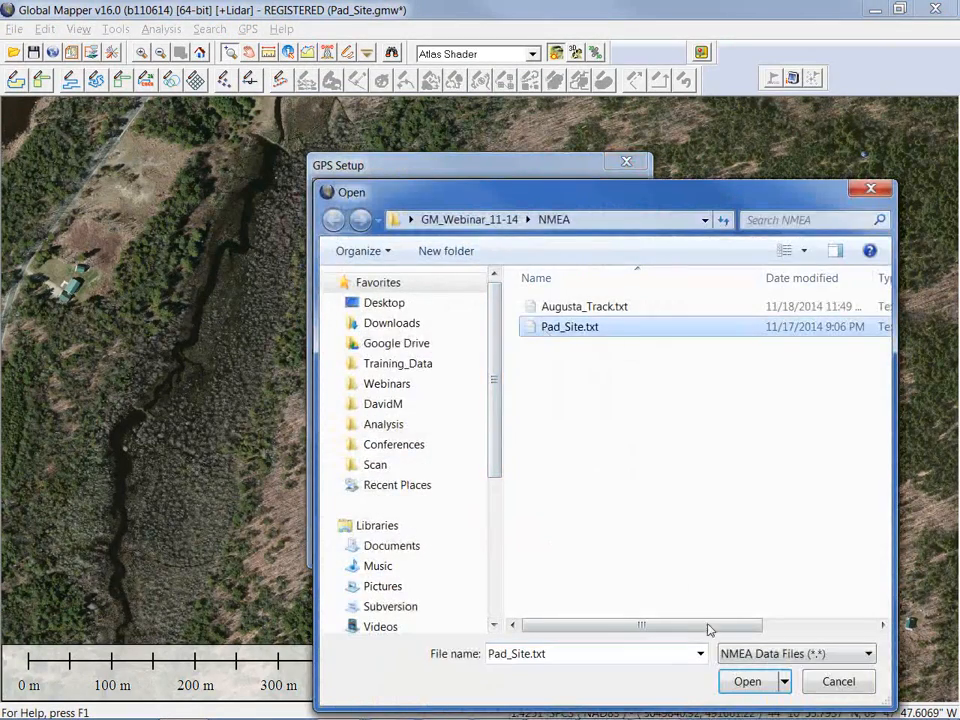
click(745, 677)
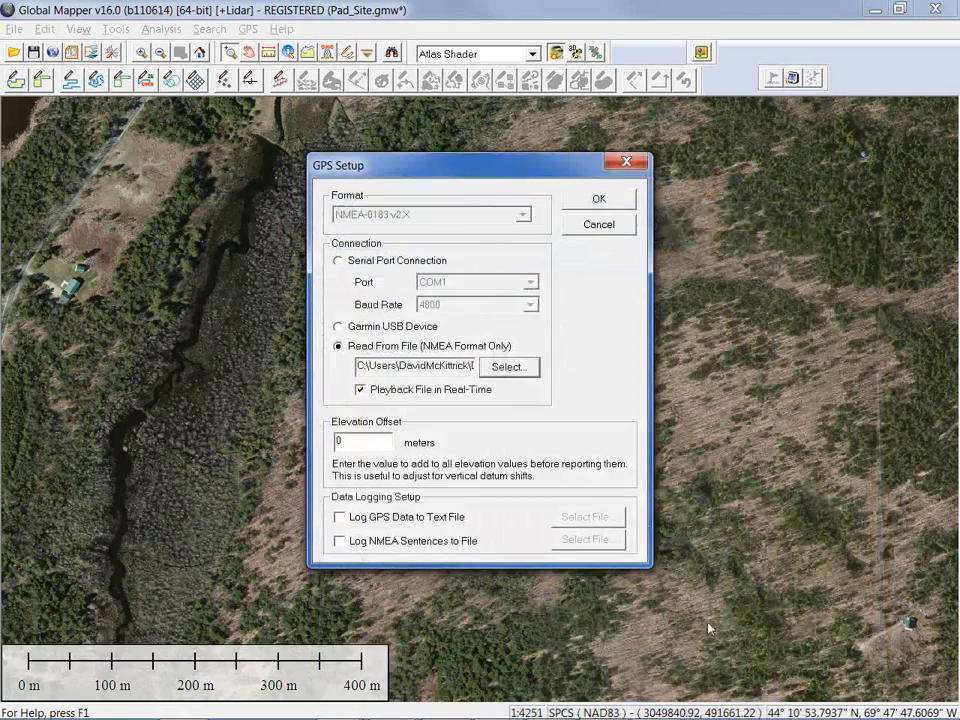
click(599, 201)
click(247, 29)
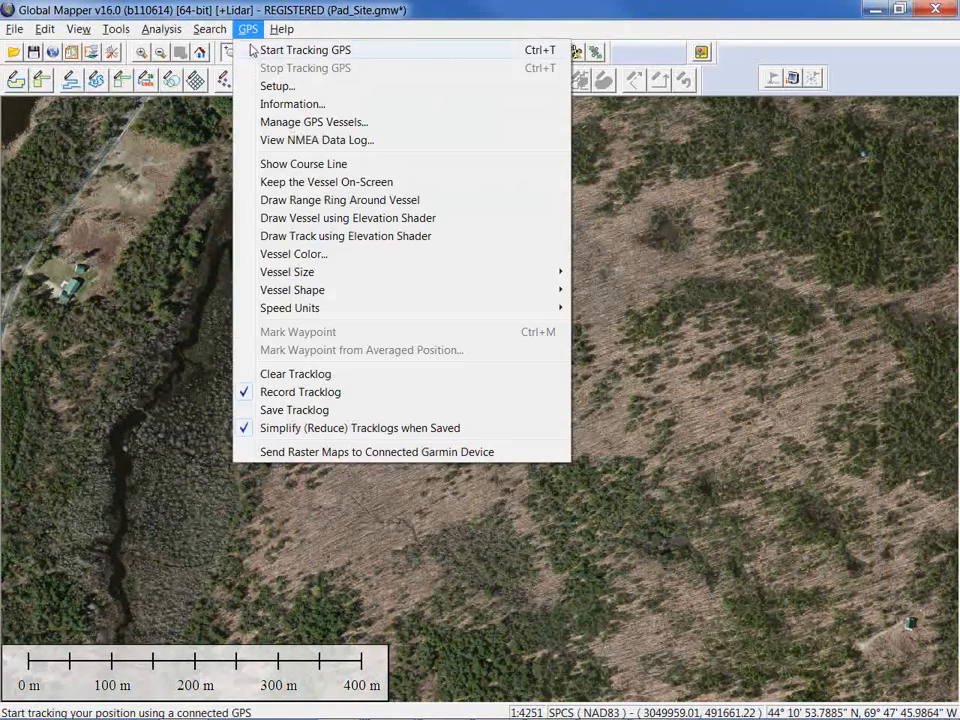
click(259, 50)
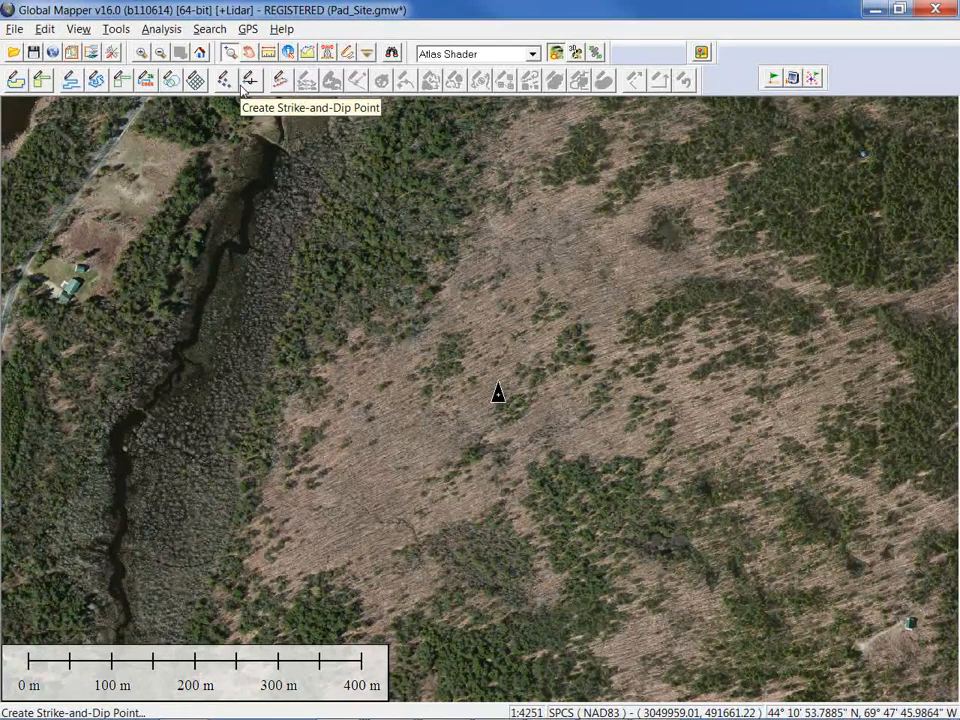
With the Digitizer, insert the 6-Well Exhibit Pad library template at the GPS location
click(348, 55)
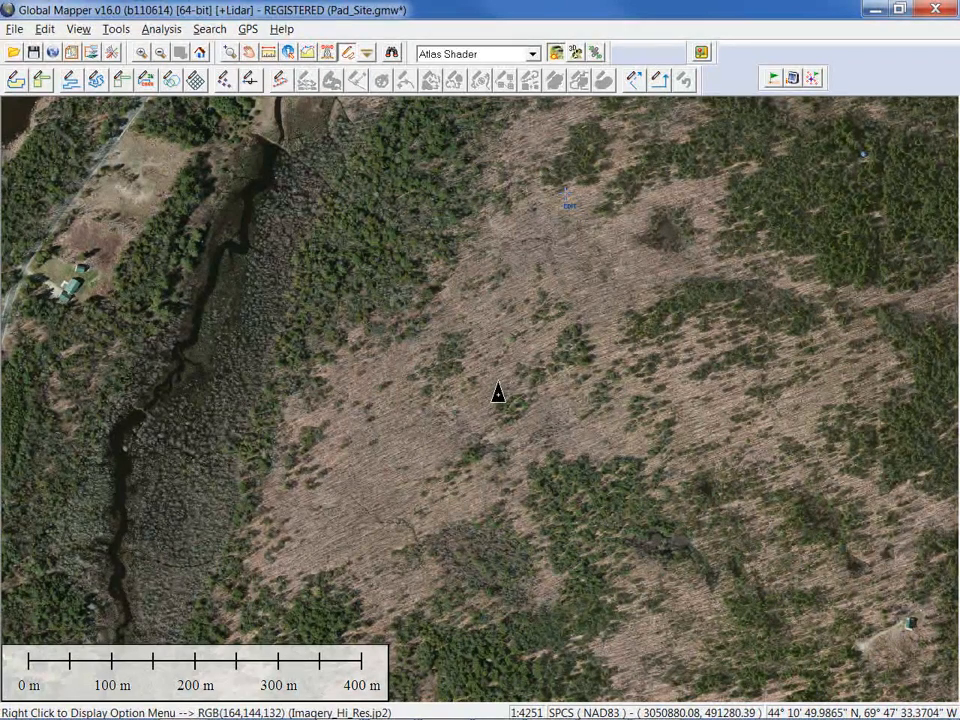
right_click(563, 226)
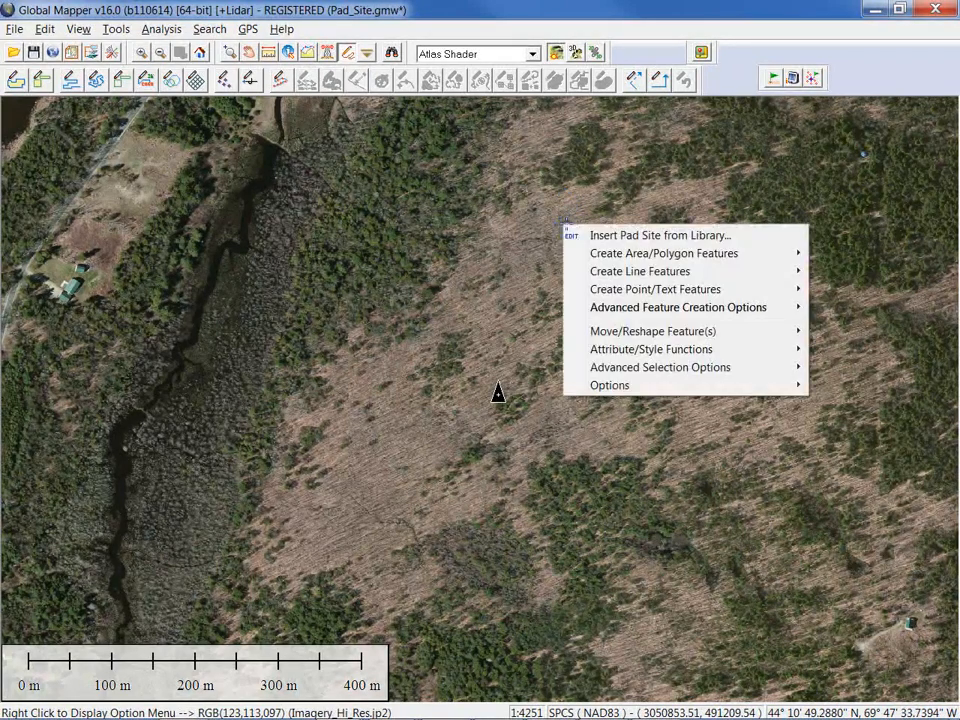
click(617, 236)
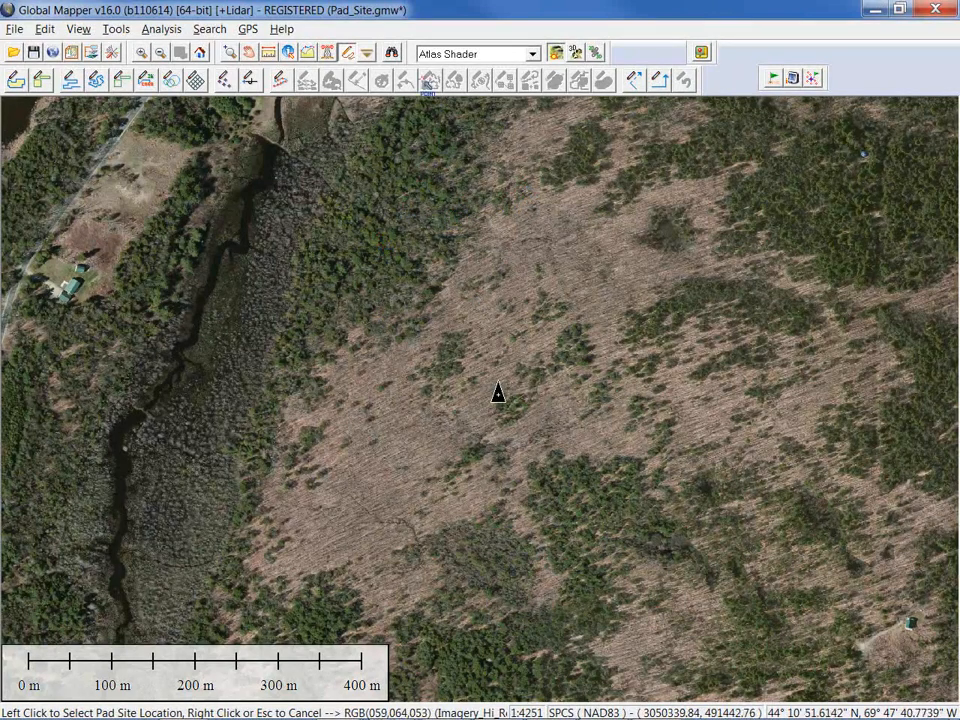
click(497, 391)
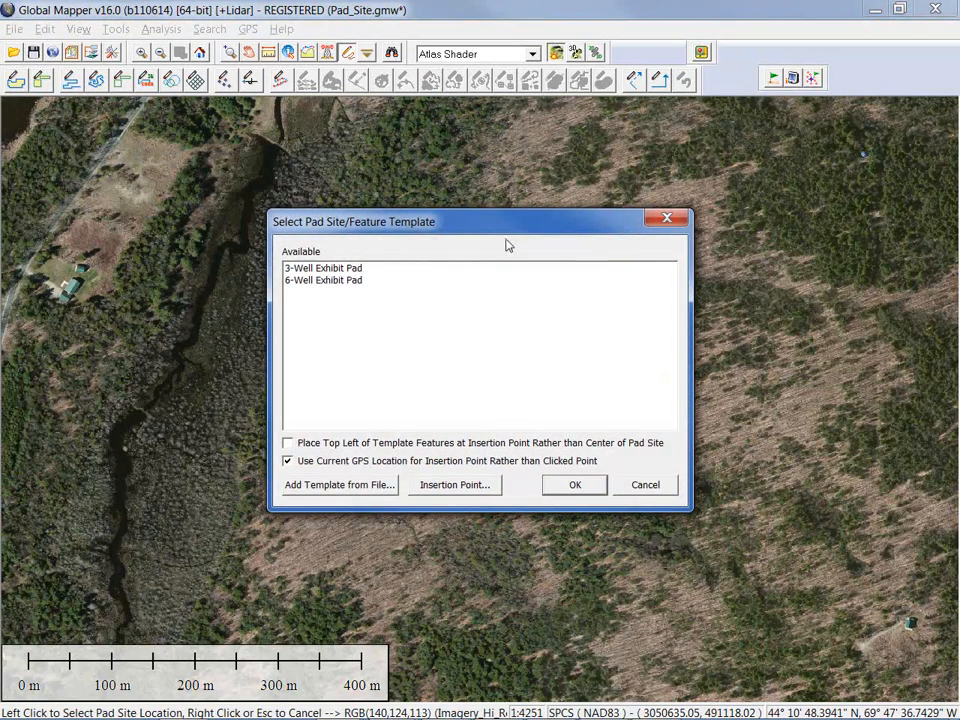
click(354, 286)
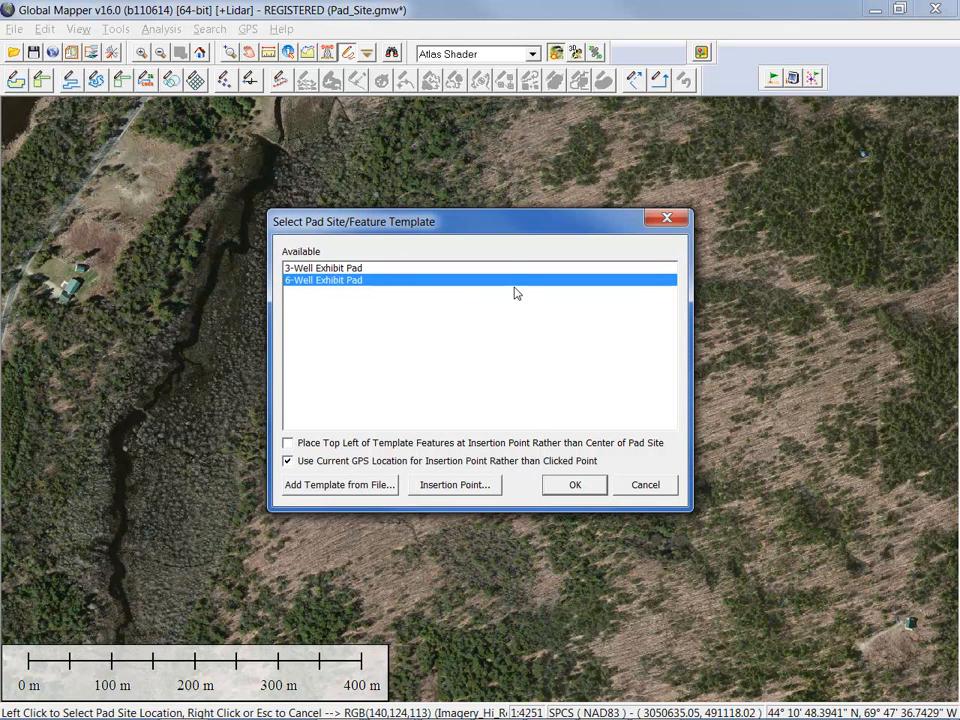
click(575, 484)
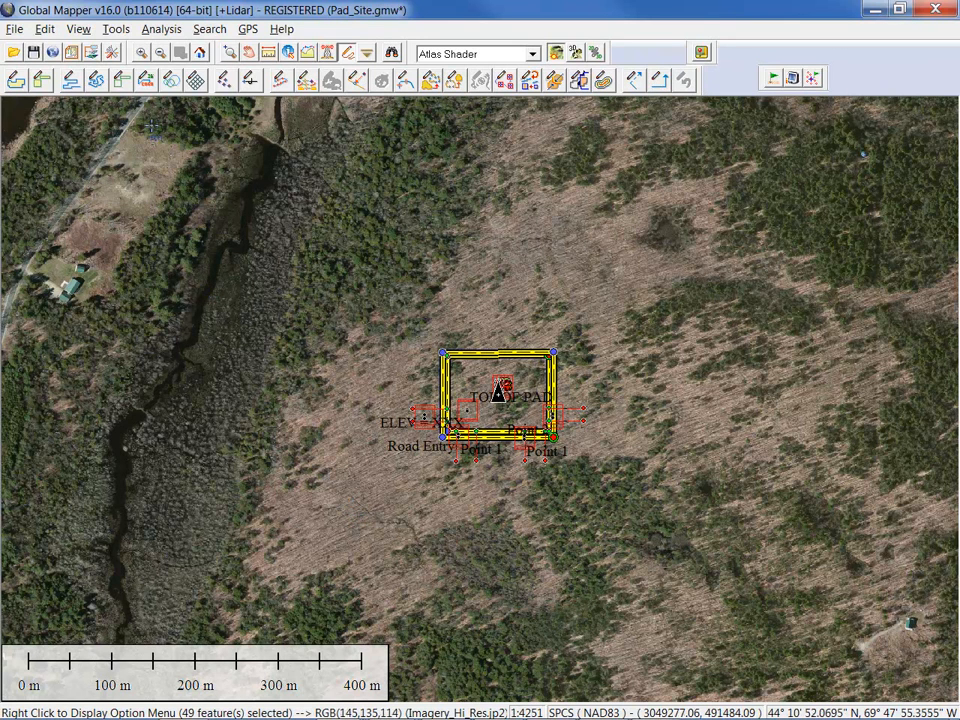
Uncheck the 6-Well Exhibit Pad Template layer in the Overlay Control Center
click(93, 54)
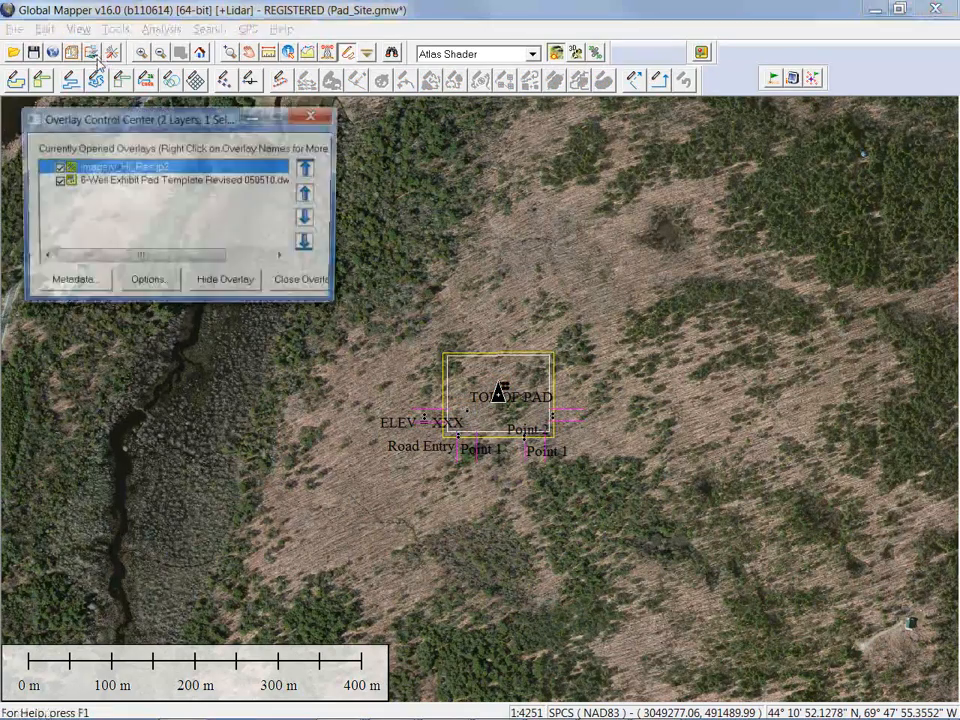
click(57, 181)
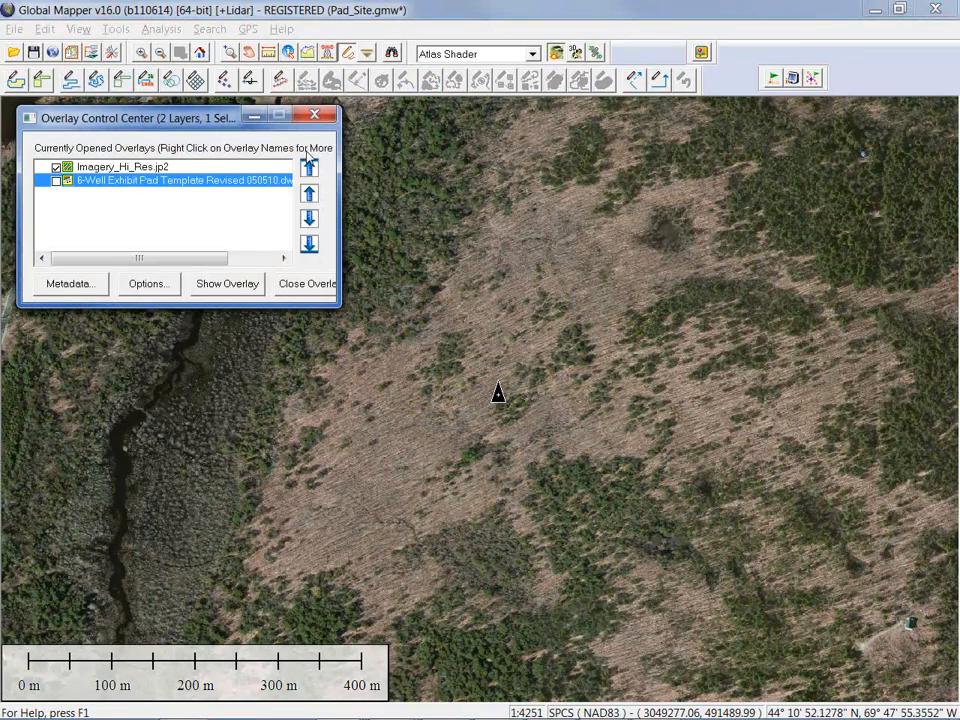
click(316, 118)
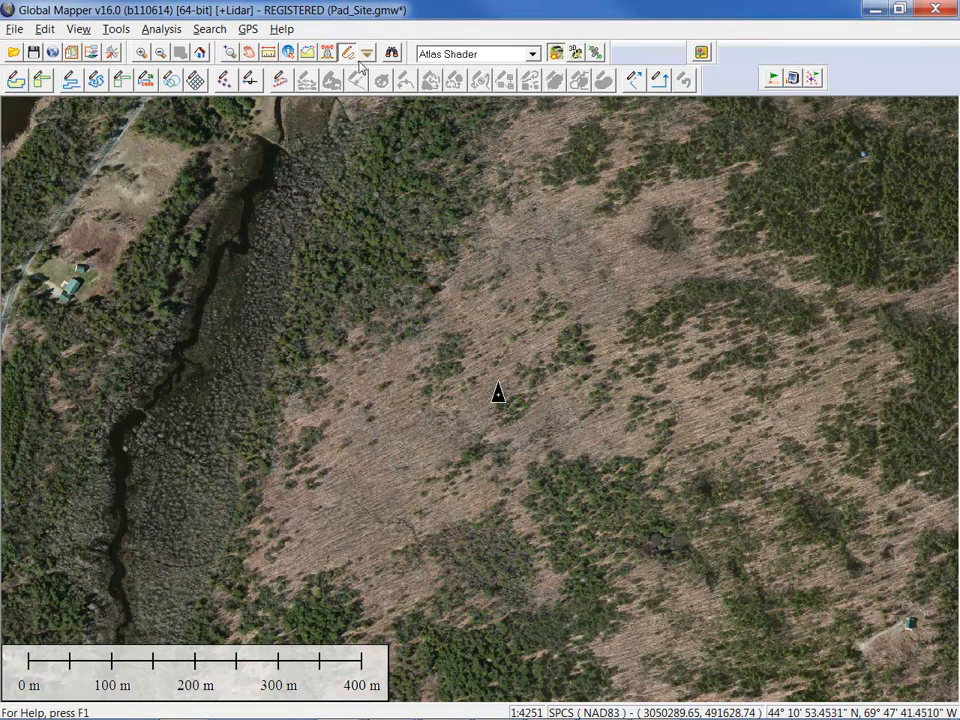
Open the Quick Point Creator, review its point types, and enable Automatically Create Point at GPS Location
right_click(588, 232)
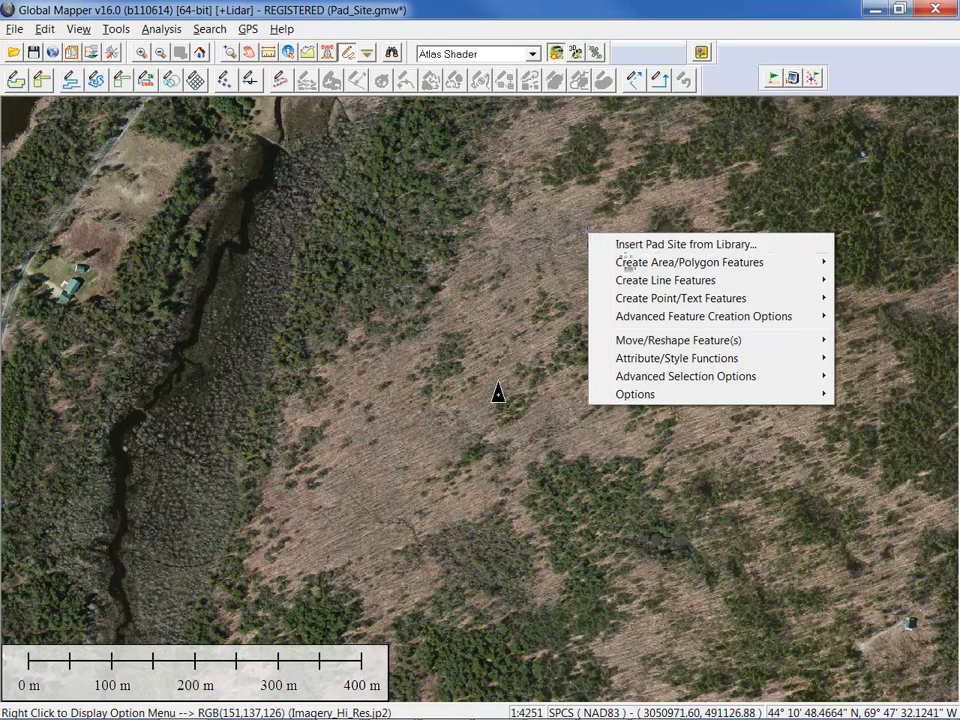
mouse_move(665, 300)
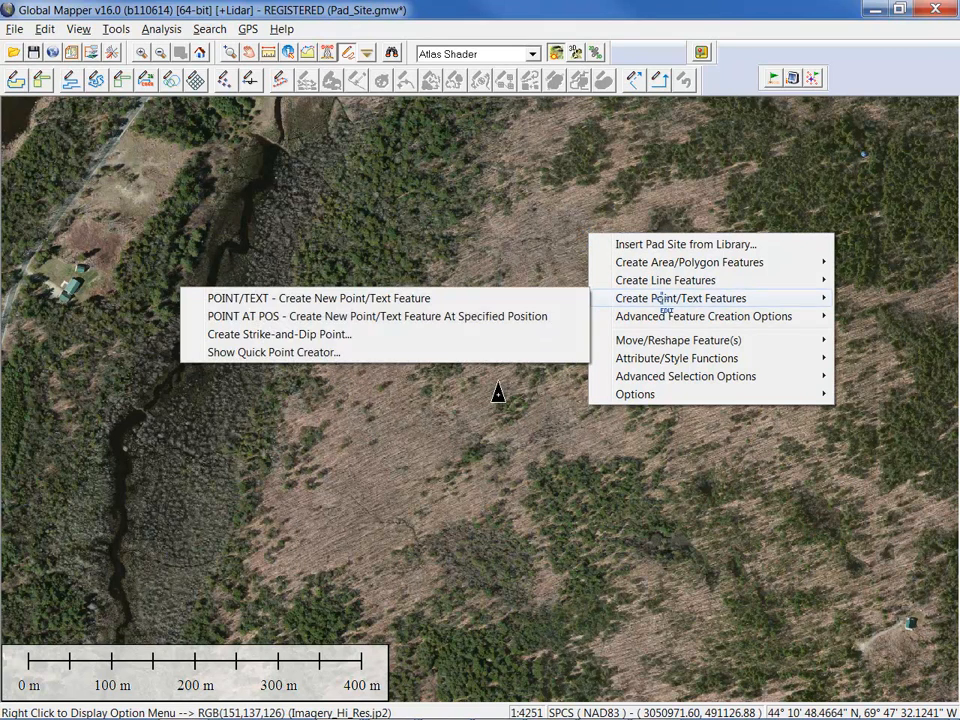
click(337, 352)
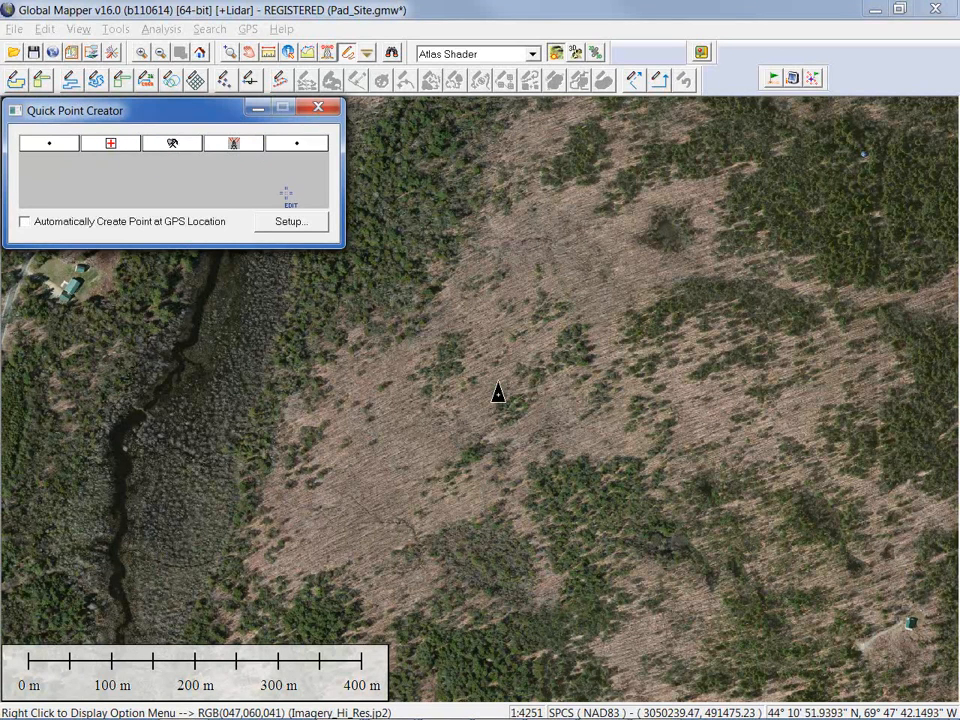
click(289, 222)
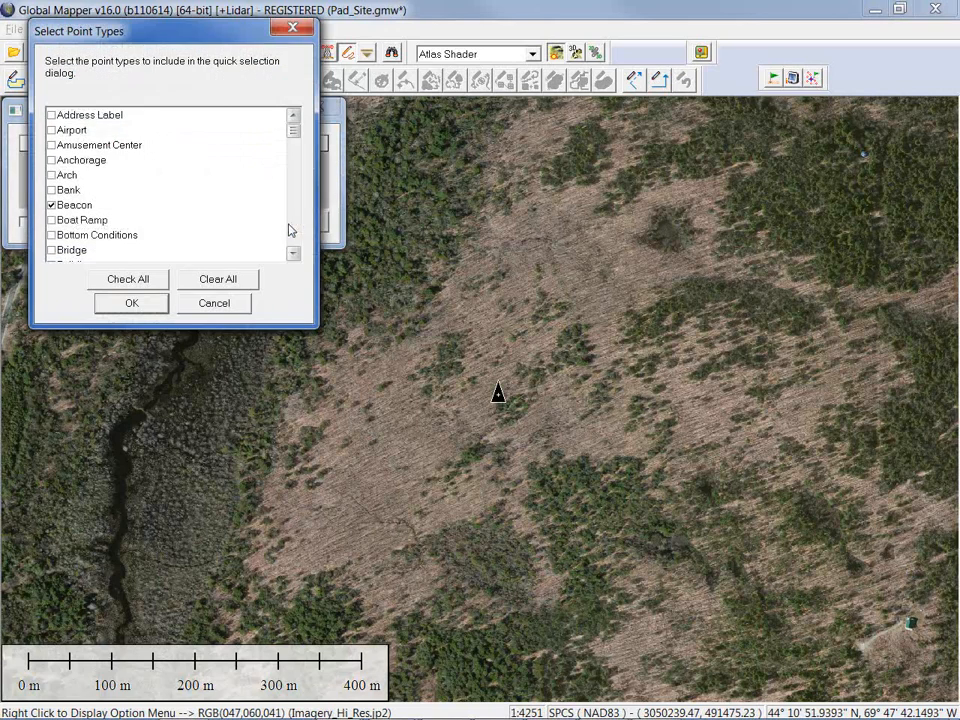
mouse_move(294, 138)
mouse_down()
mouse_move(294, 163)
mouse_move(293, 126)
mouse_up()
click(214, 304)
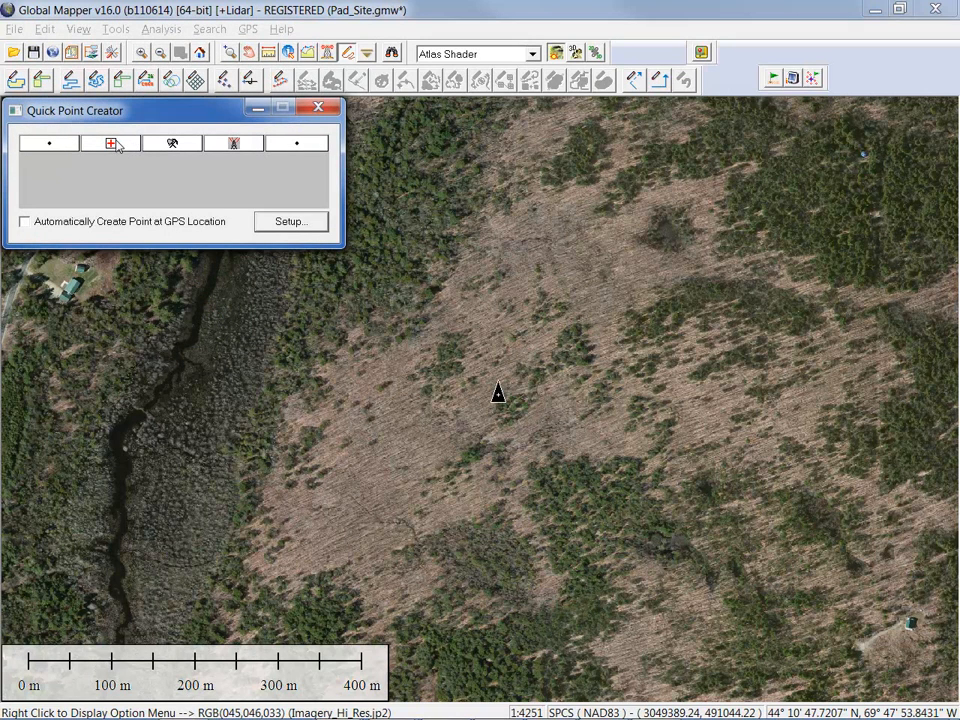
click(25, 224)
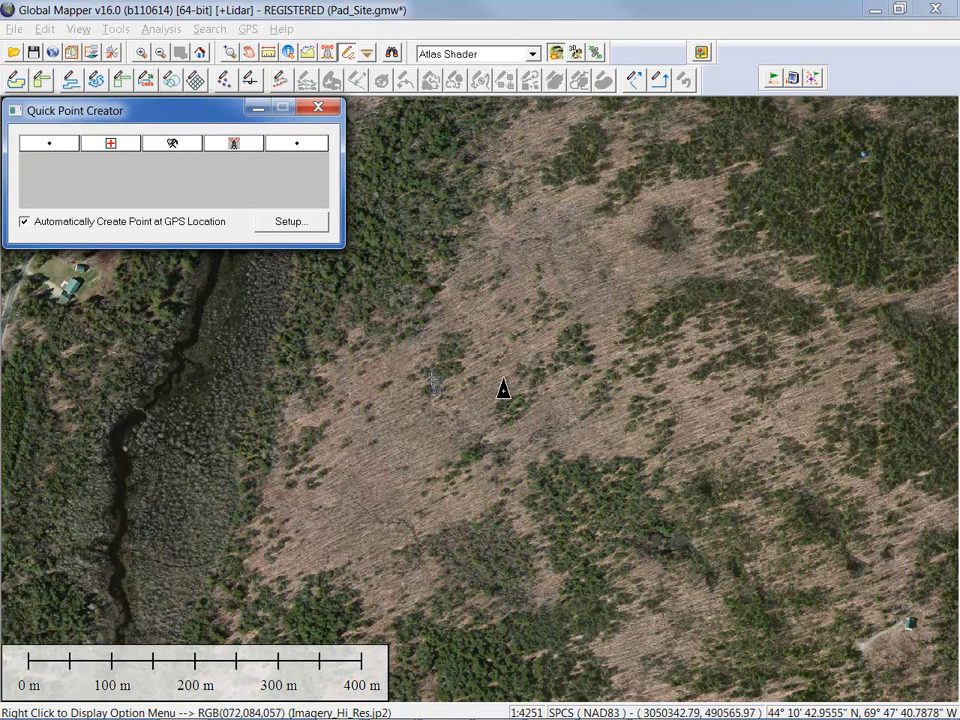
Add a tower point at the current GPS position and accept its feature info
click(234, 147)
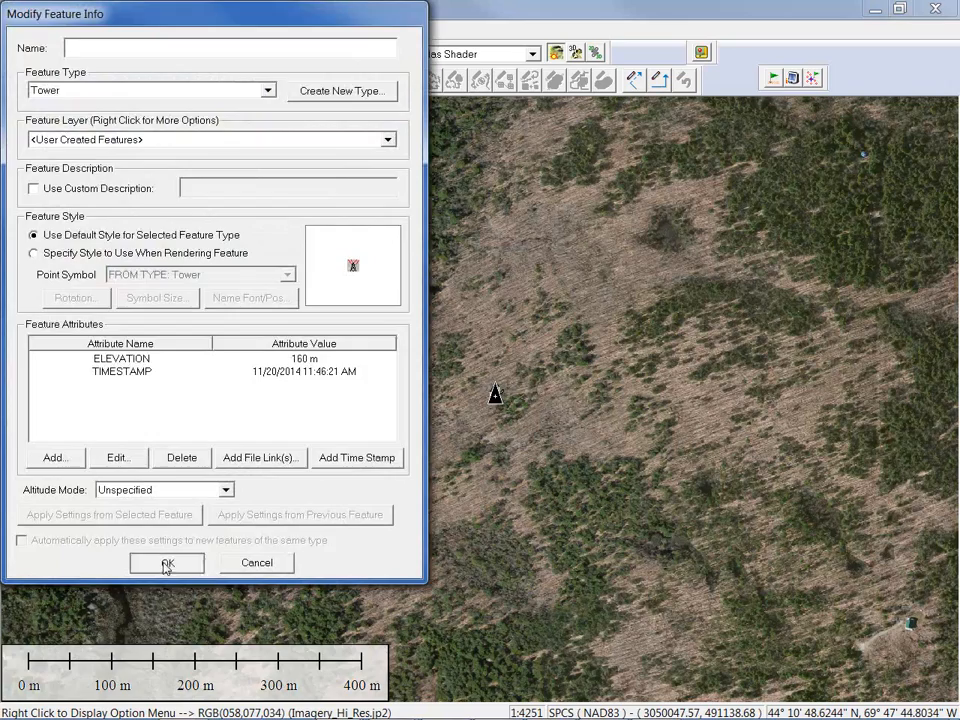
click(167, 564)
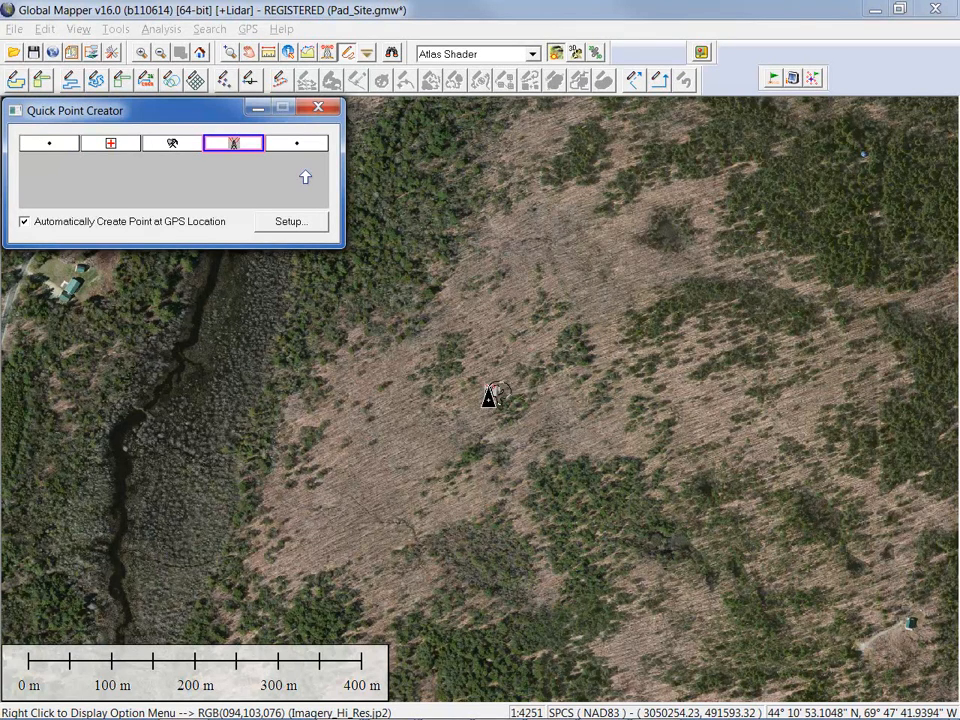
click(376, 13)
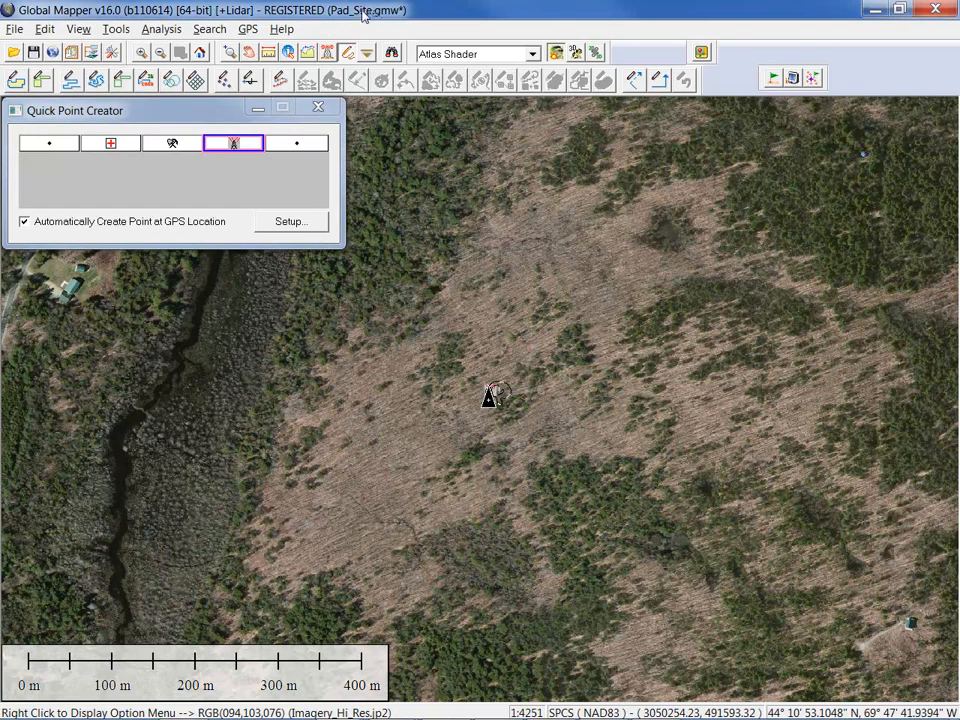
click(247, 29)
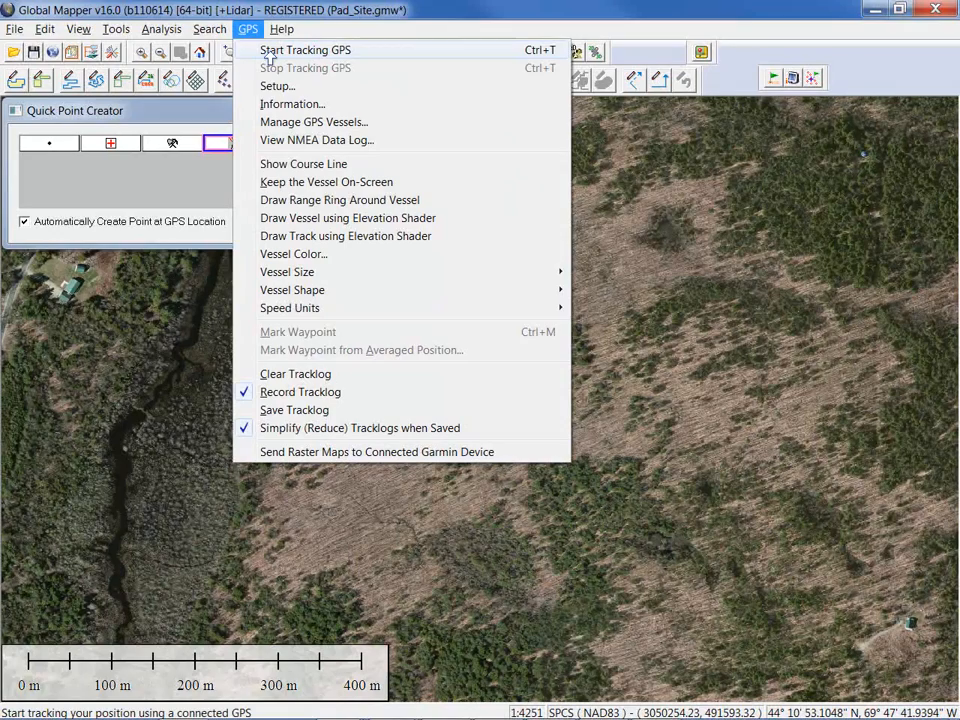
Close the GPS menu and switch over to the Webinar.pptx PowerPoint slides
click(293, 380)
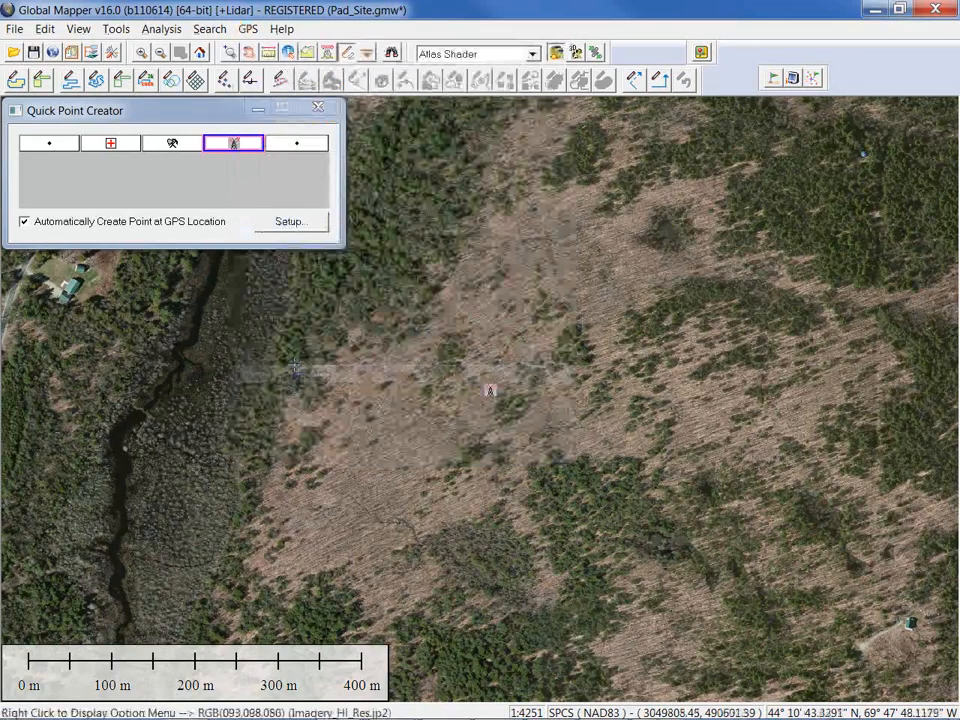
key(alt+Tab)
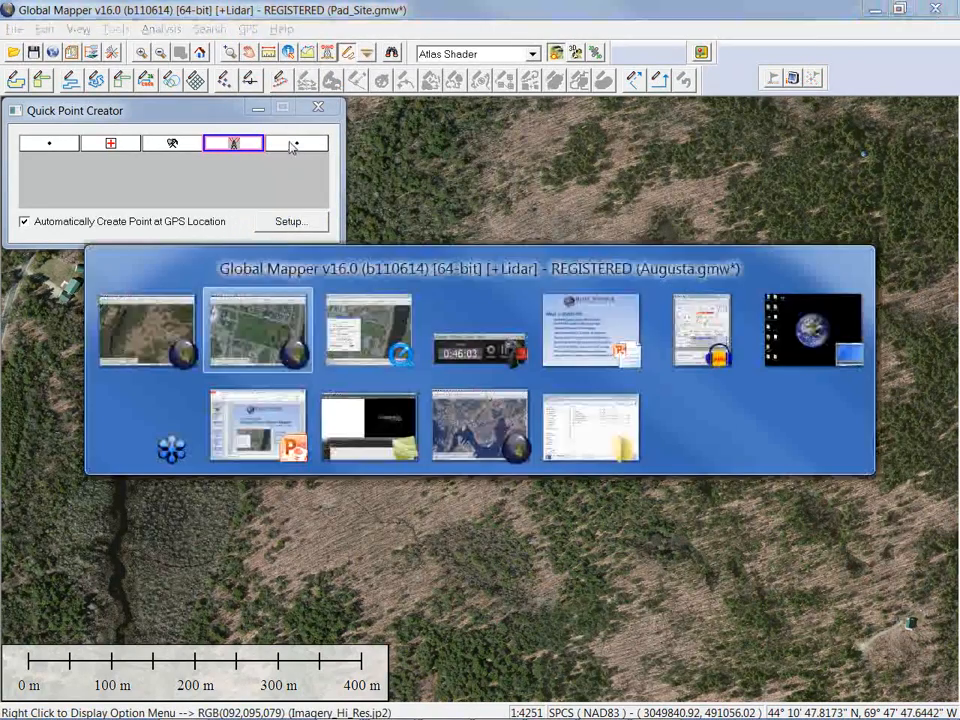
key(alt+Tab)
key(alt+Tab)
key(alt+Tab)
key(alt+Tab)
key(alt+Tab)
key(alt+Tab)
key(alt+Tab)
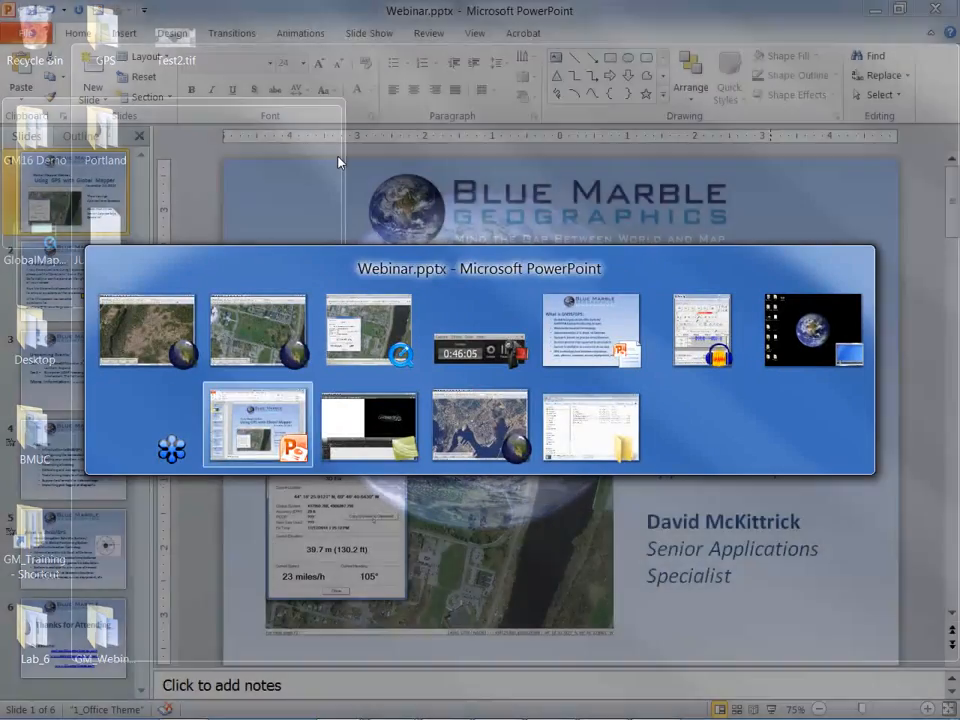
key(alt+Tab)
key(alt+Tab)
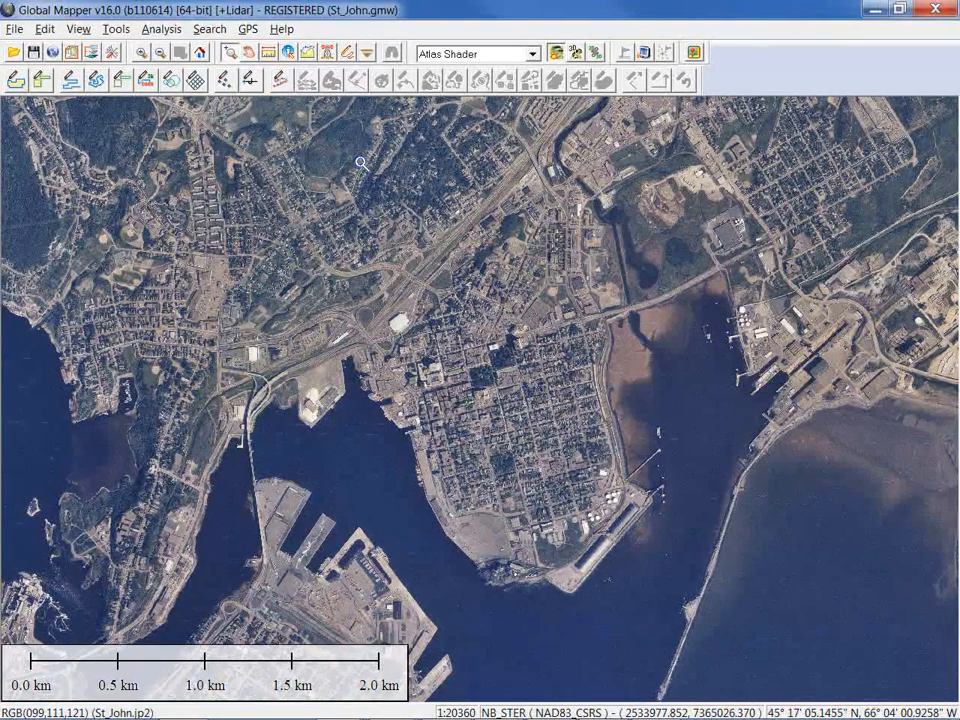
Open St_John_1875.jpg from the St_John folder and choose Manually Rectify Image
click(14, 53)
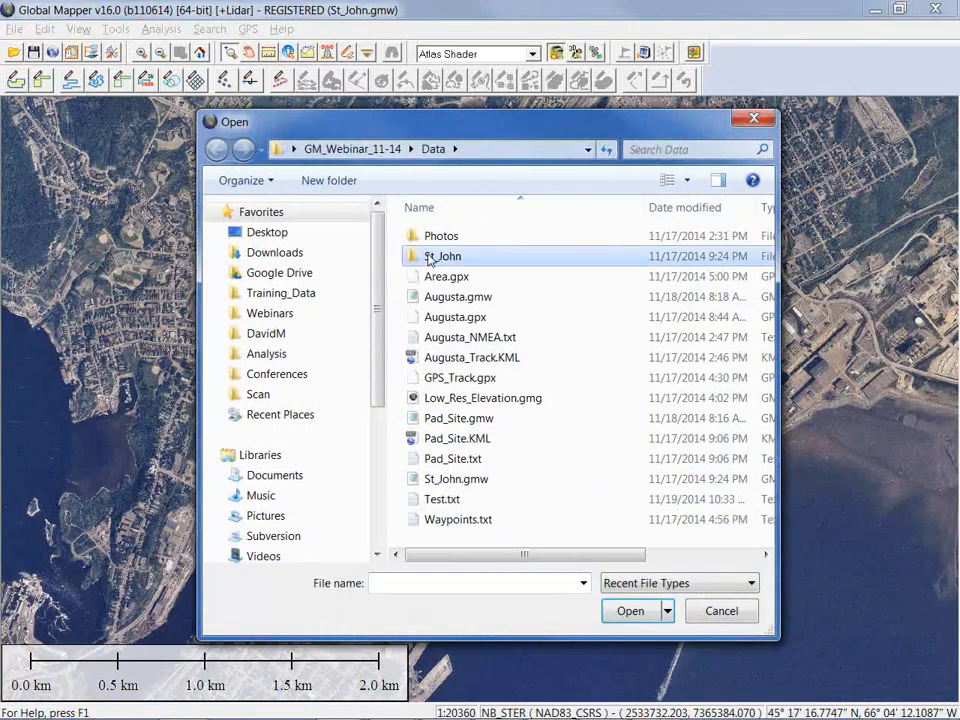
double_click(428, 257)
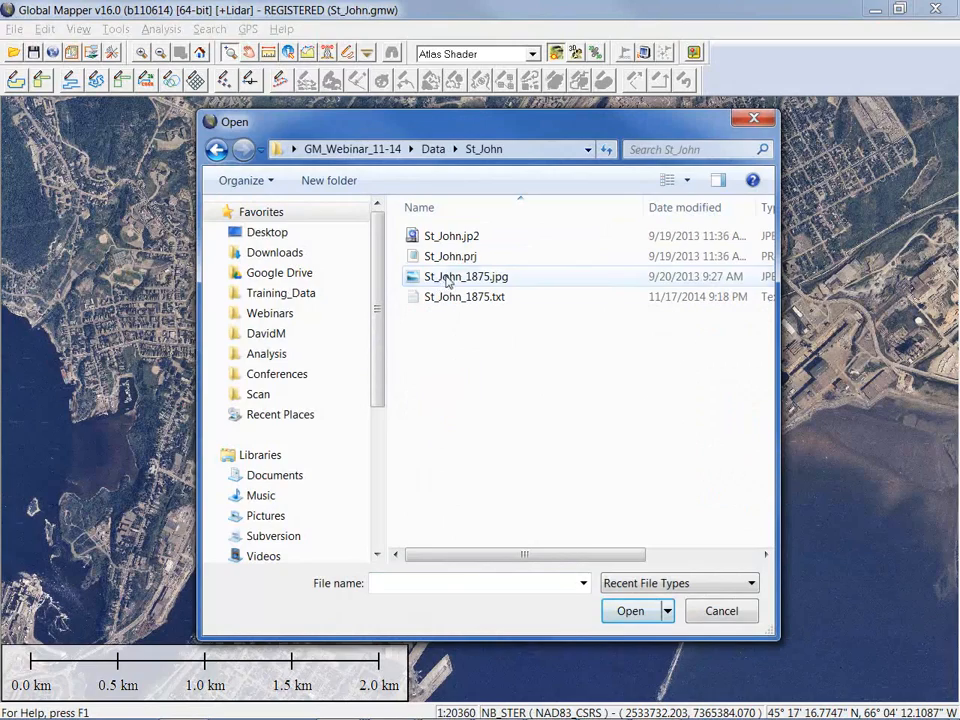
click(446, 277)
click(630, 611)
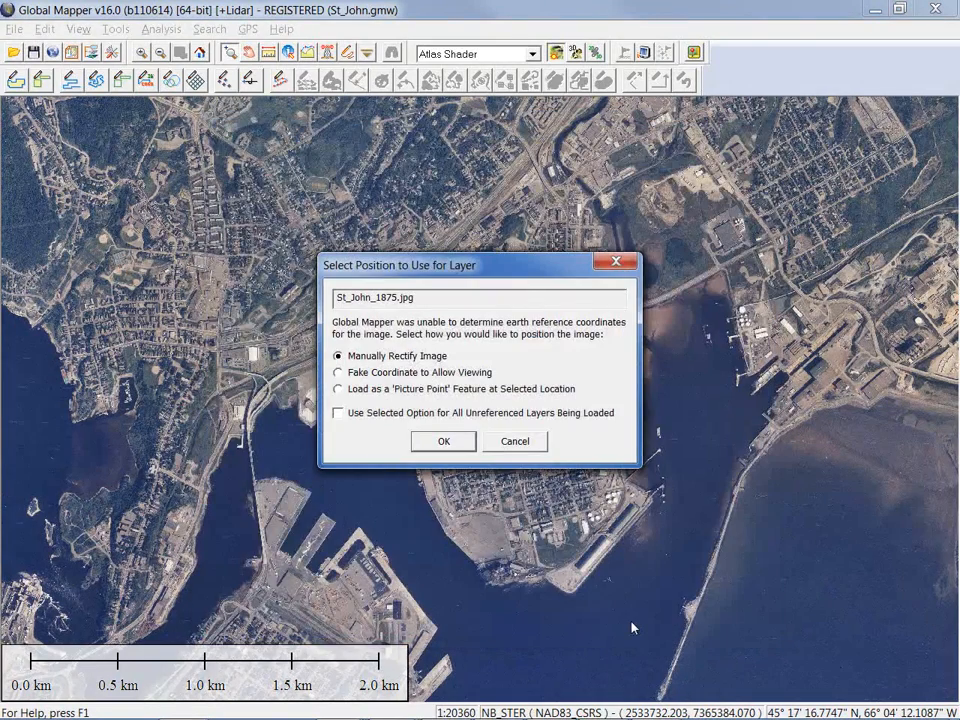
click(452, 444)
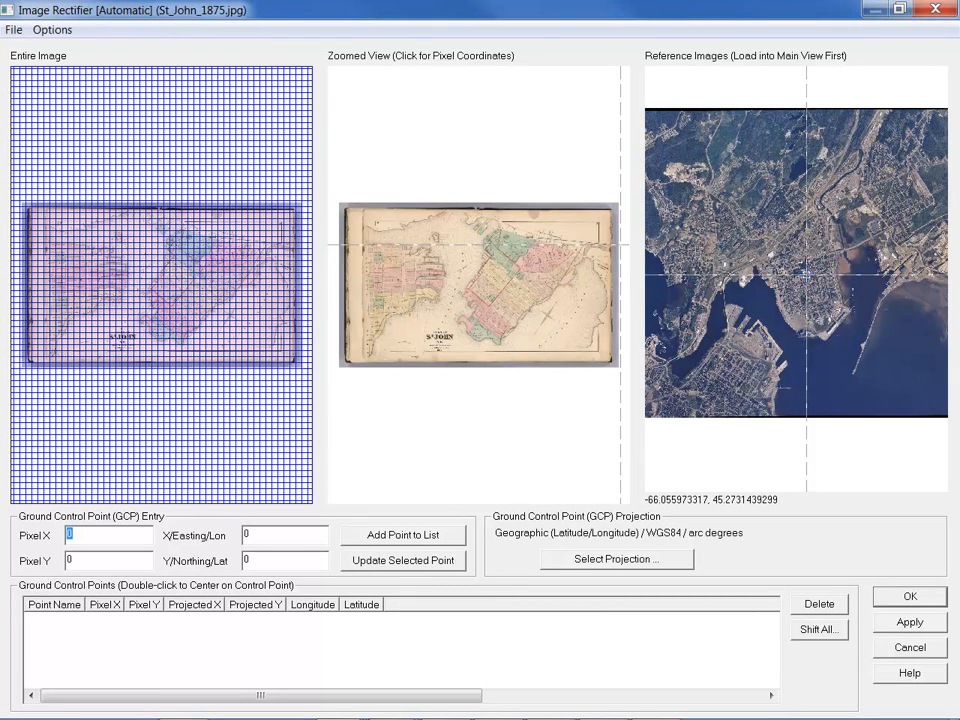
Load the five control points from St_John_1875.txt into the Image Rectifier
click(14, 30)
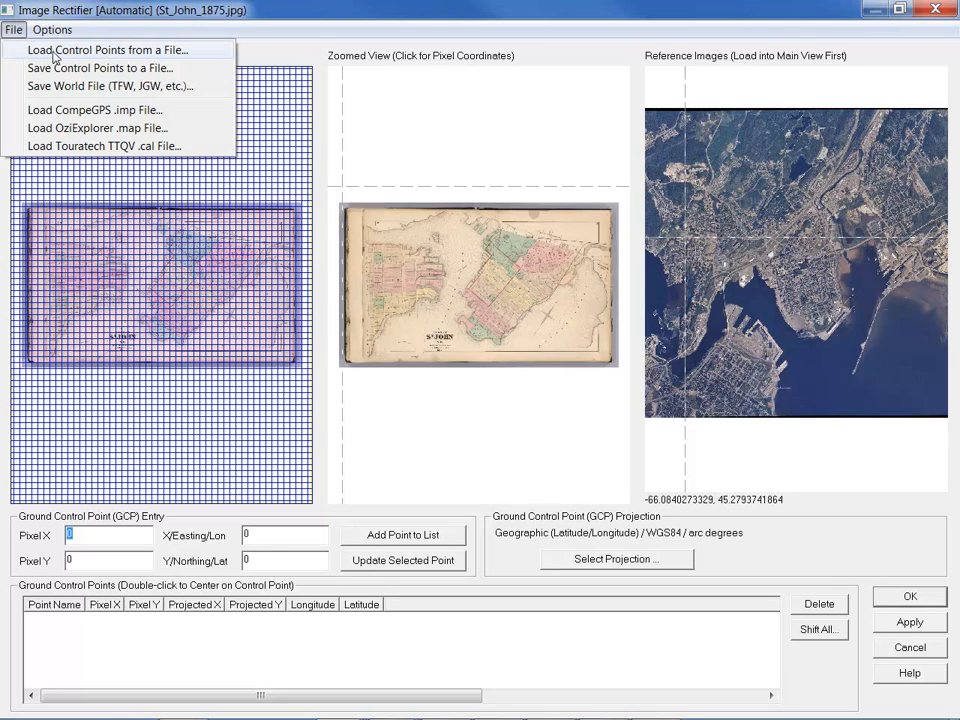
click(50, 50)
click(482, 240)
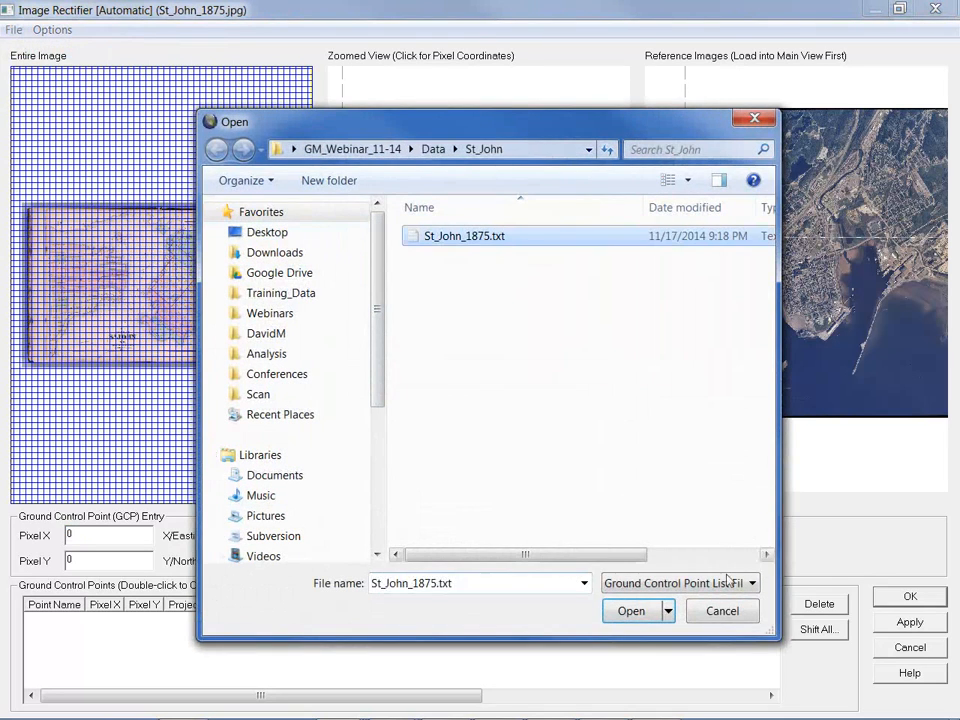
click(630, 612)
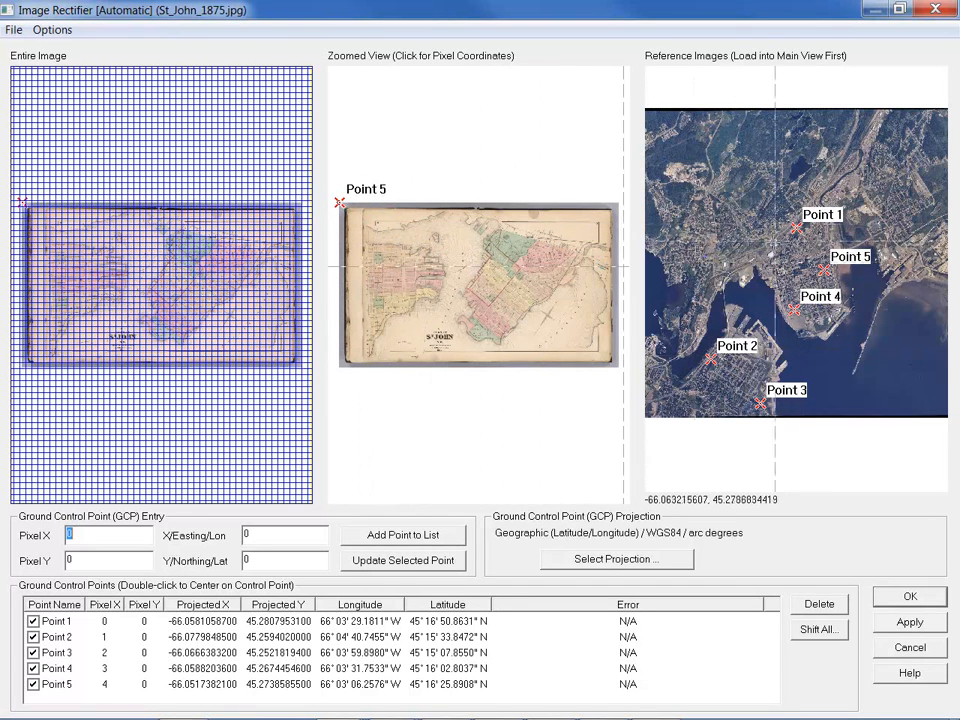
Reposition Point 1 on the 1875 map to pixel 1075.42, 207.257 and update it
double_click(307, 628)
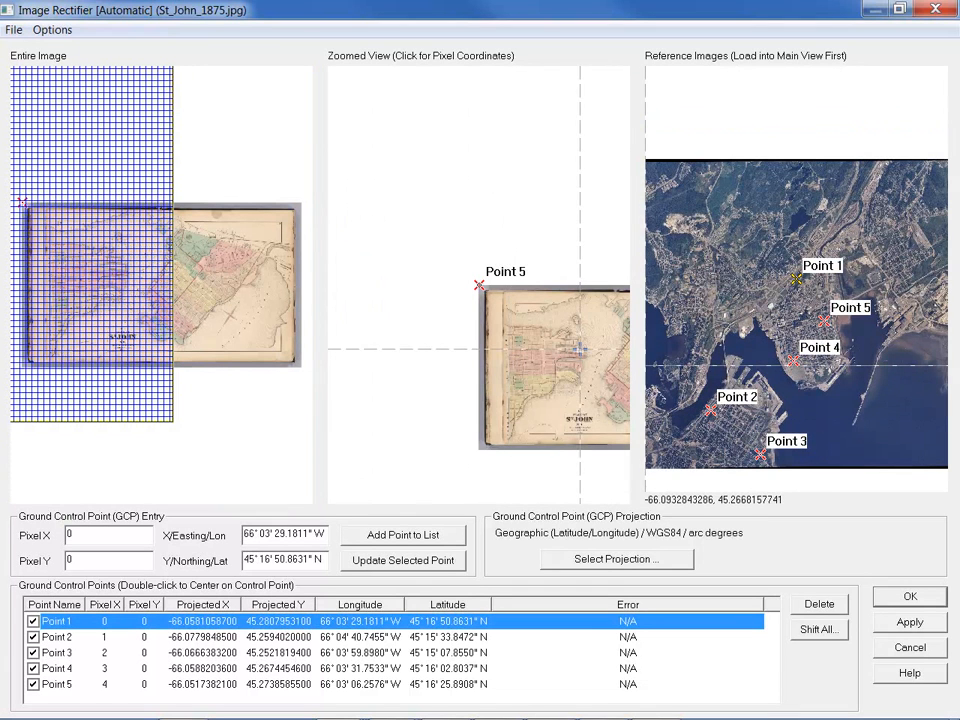
key(Right)
key(Right)
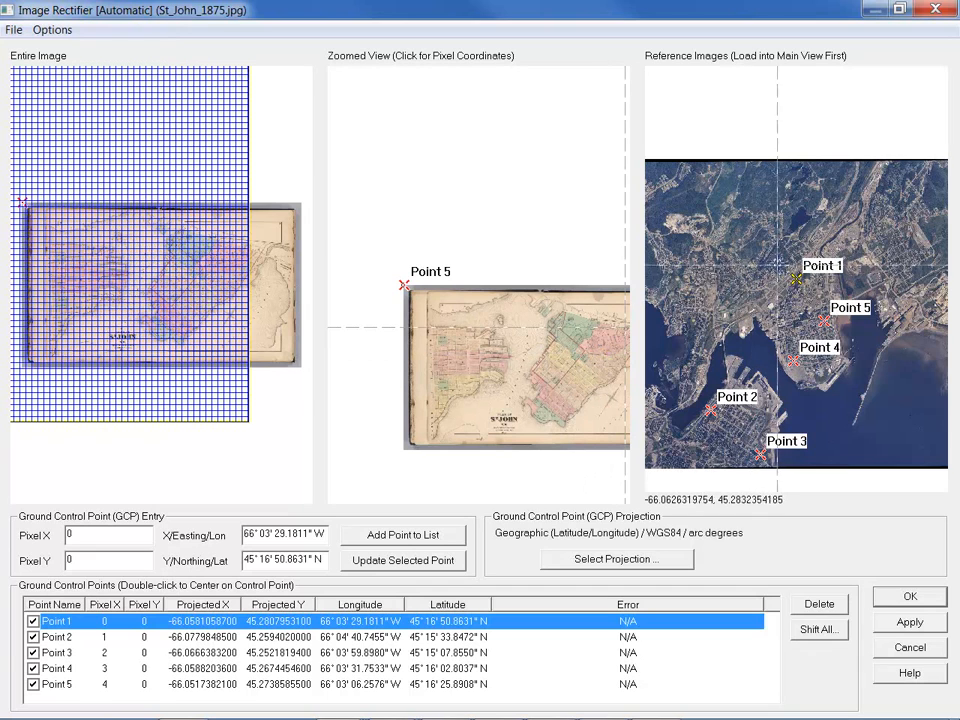
scroll(810, 284, up, 3)
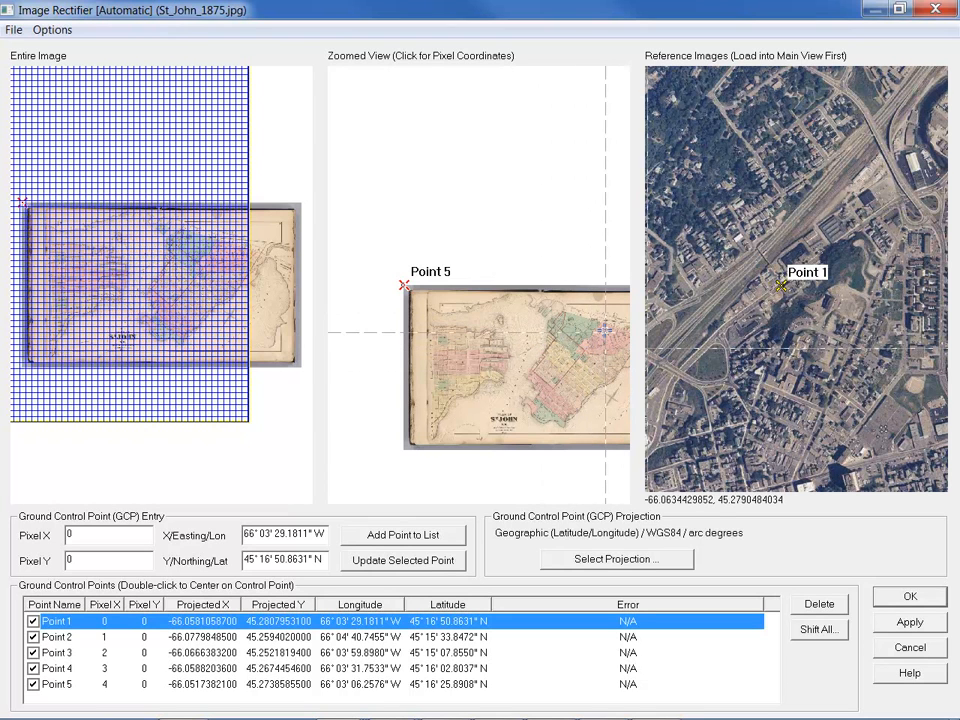
scroll(611, 333, up, 3)
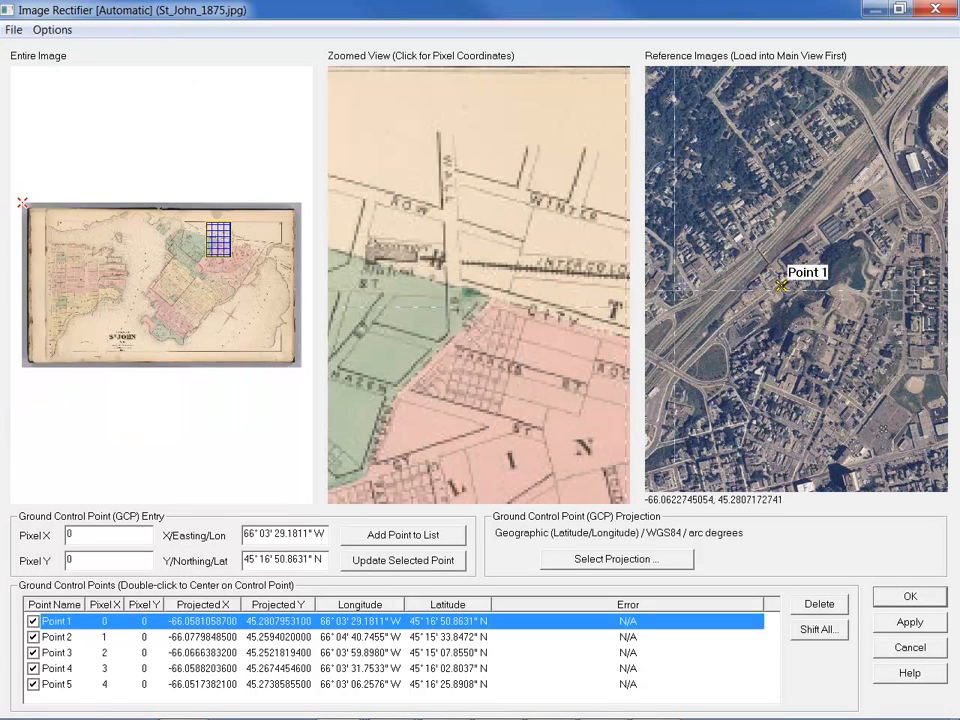
click(469, 297)
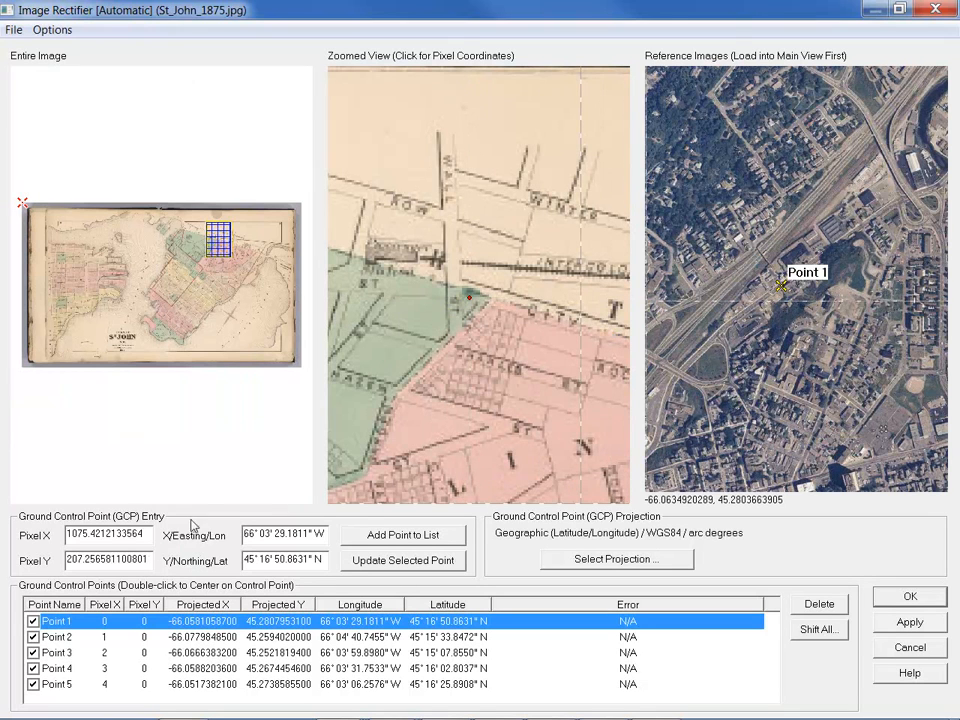
click(404, 562)
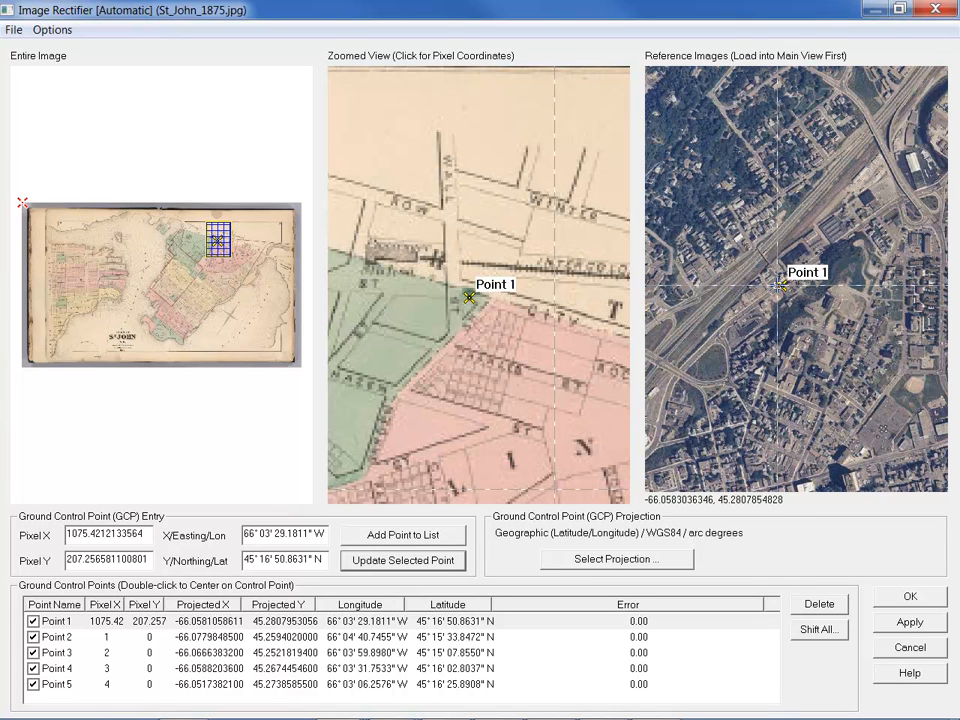
Cancel the rectification and close the Image Rectifier, returning to the St_John map
click(936, 9)
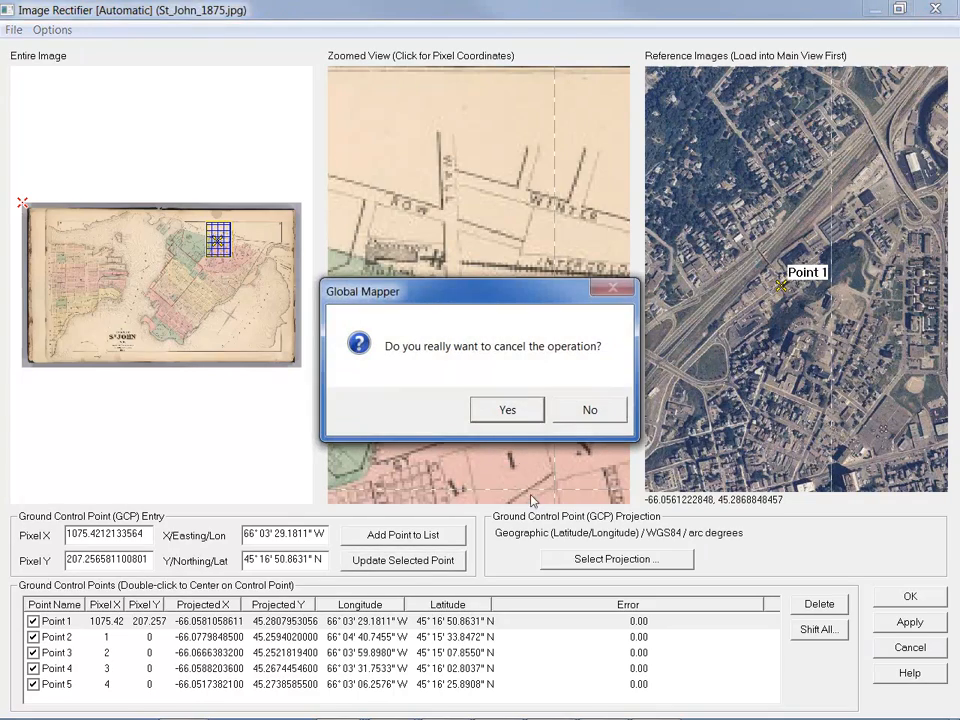
click(534, 422)
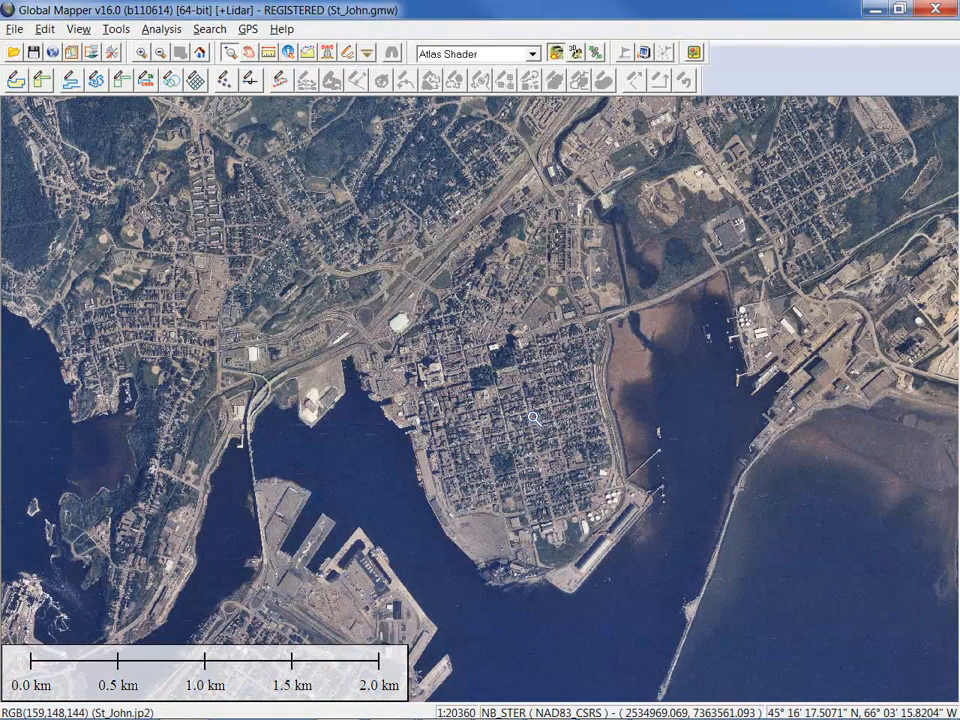
key(alt+Tab)
key(alt+Tab)
Bring the Augusta.gmw workspace forward and close the Overlay Control Center
key(Tab)
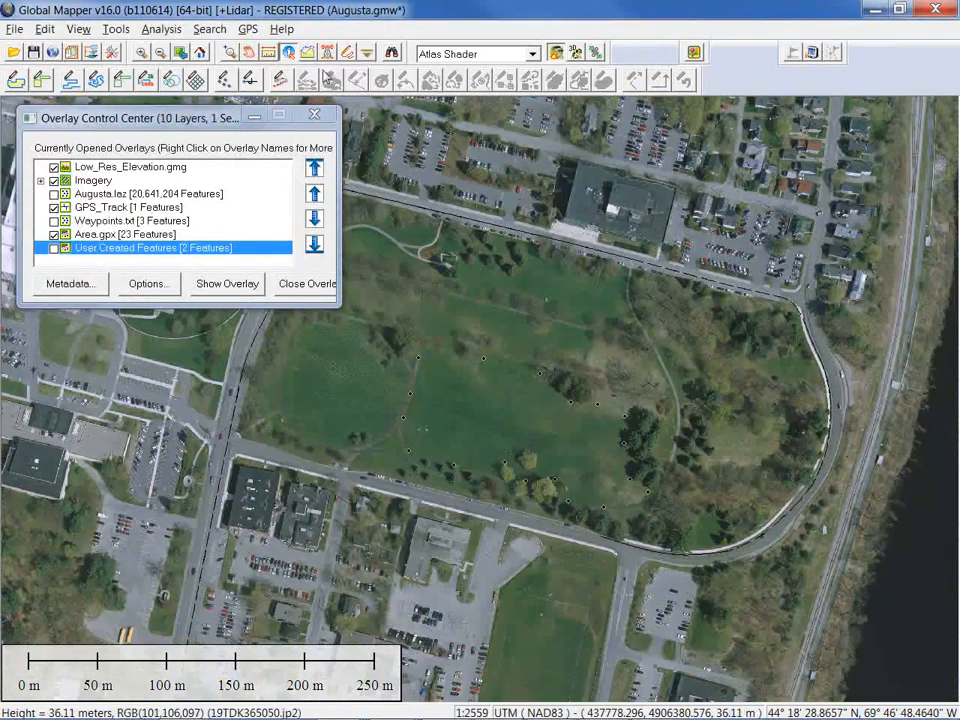
click(314, 119)
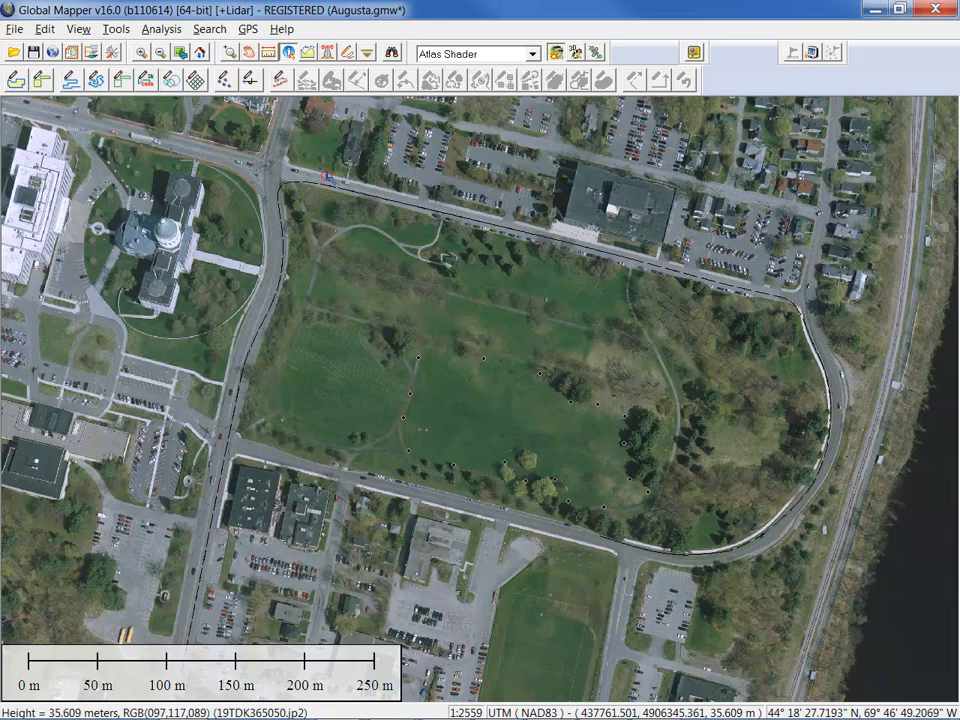
Load 20141117_135024.jpg from the Data\Photos folder as a geotagged picture point
click(15, 30)
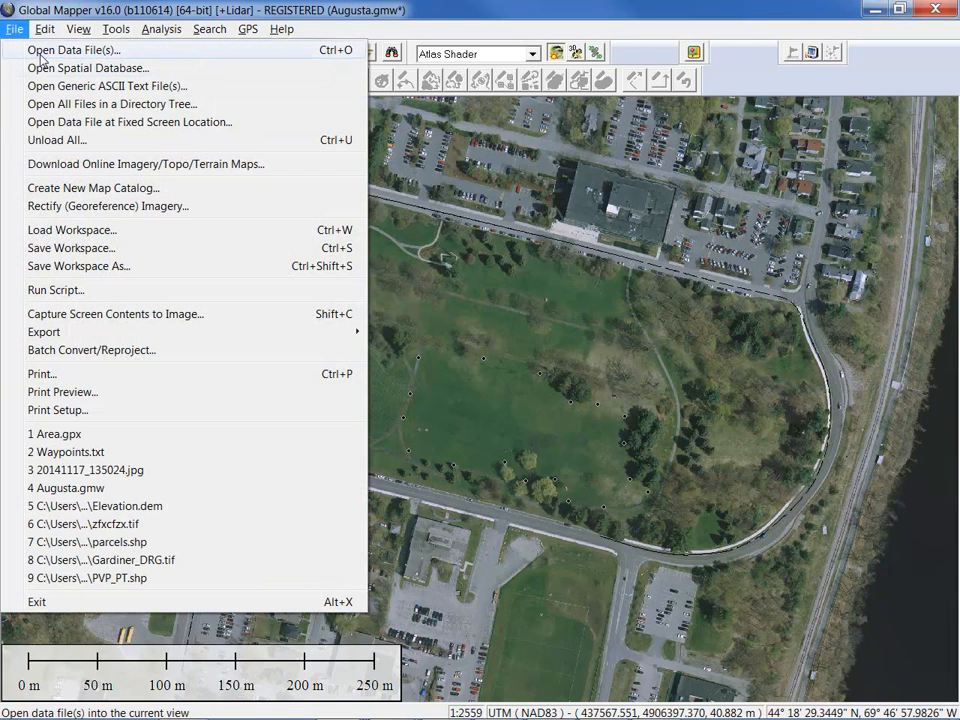
click(42, 60)
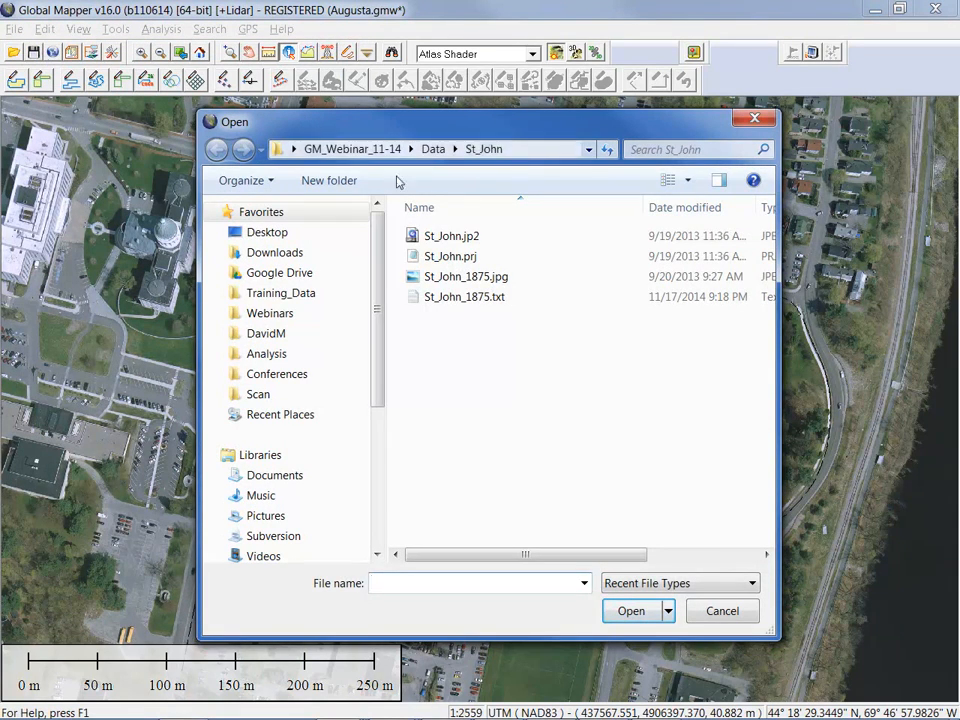
click(434, 151)
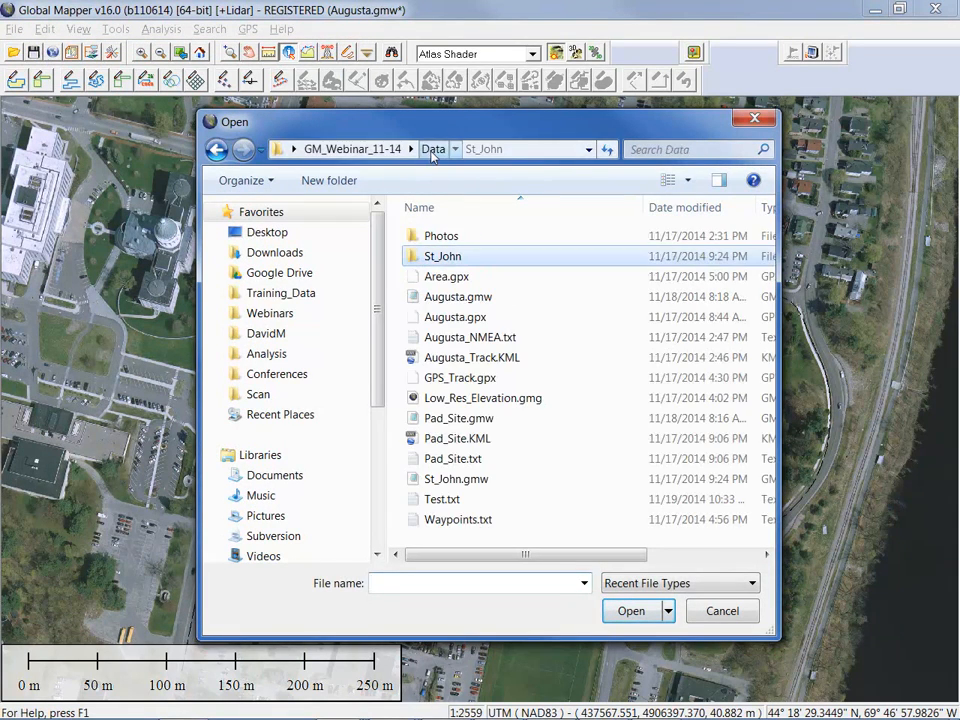
double_click(450, 236)
click(455, 249)
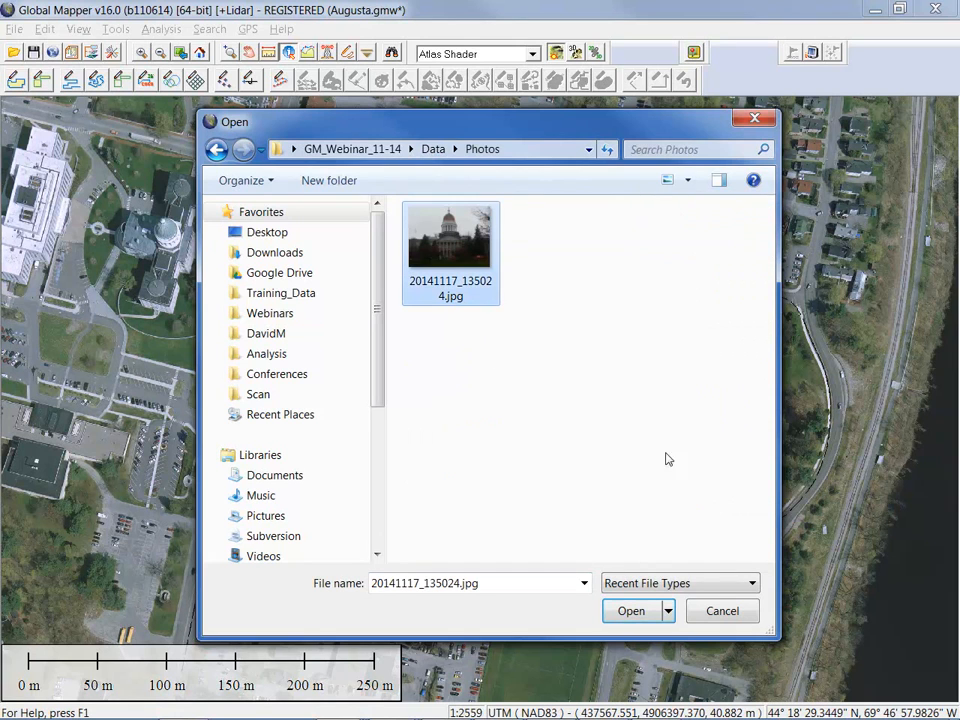
click(631, 611)
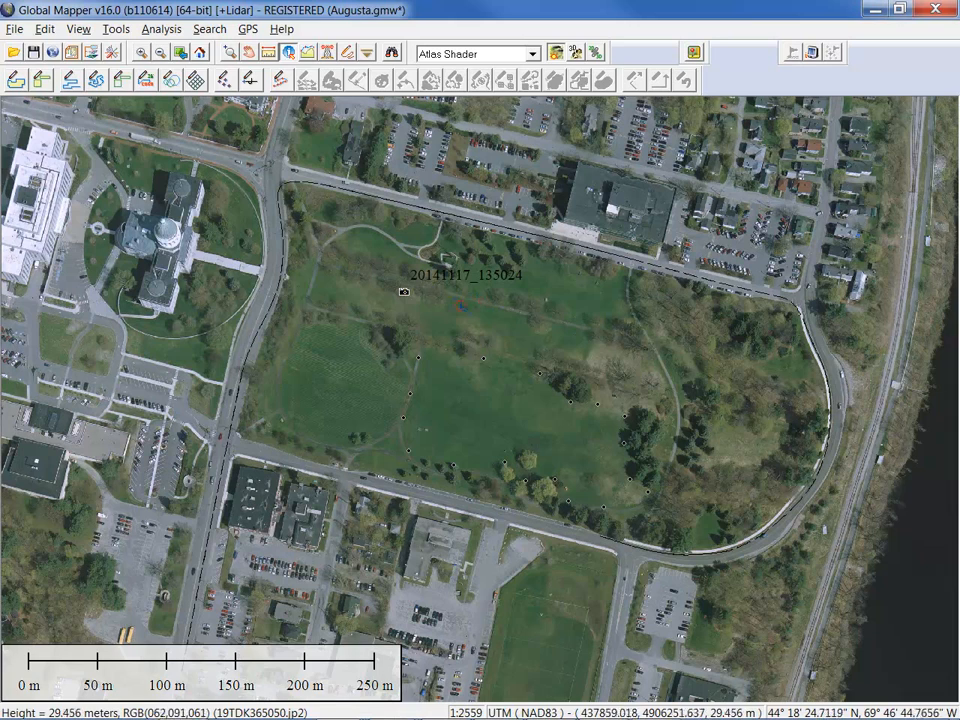
Preview the attached photo and the waypoint details of the 20141117_135024 point
click(404, 292)
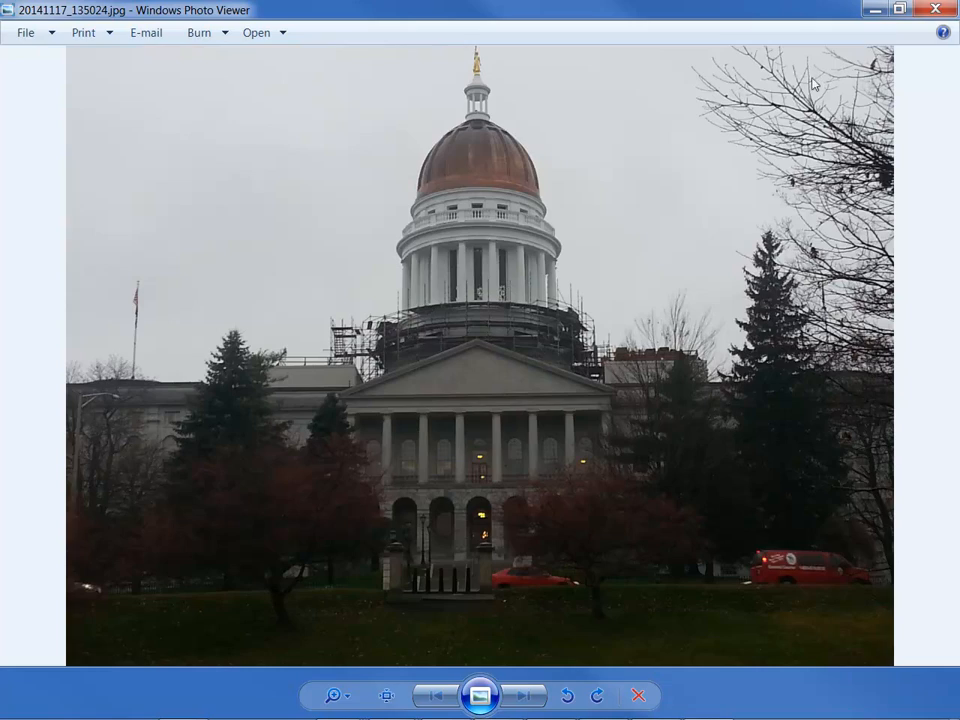
click(935, 9)
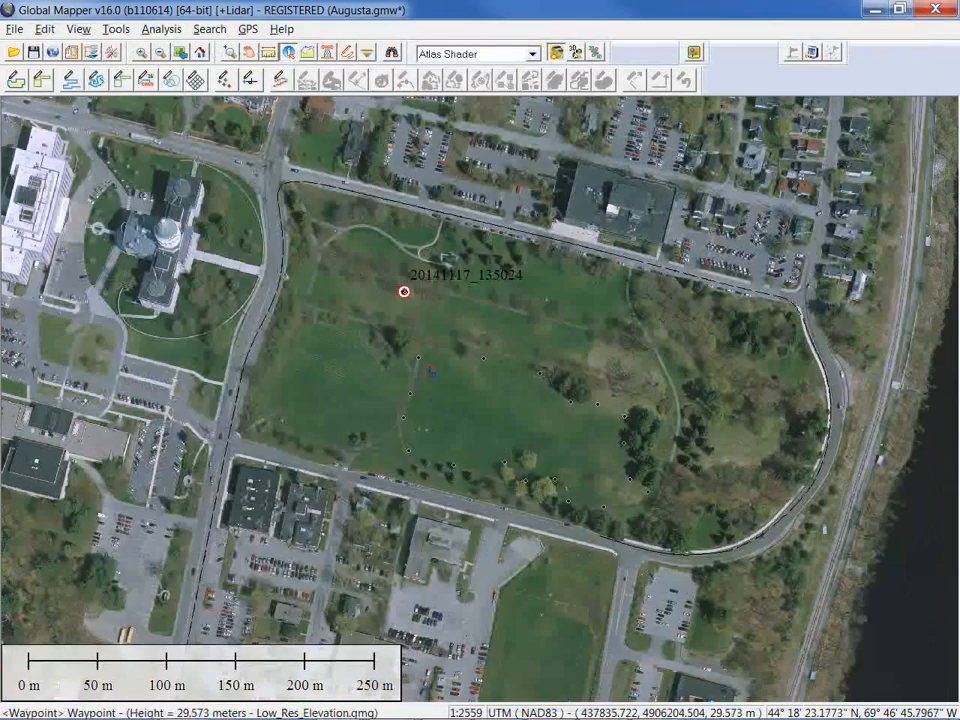
click(404, 292)
click(521, 88)
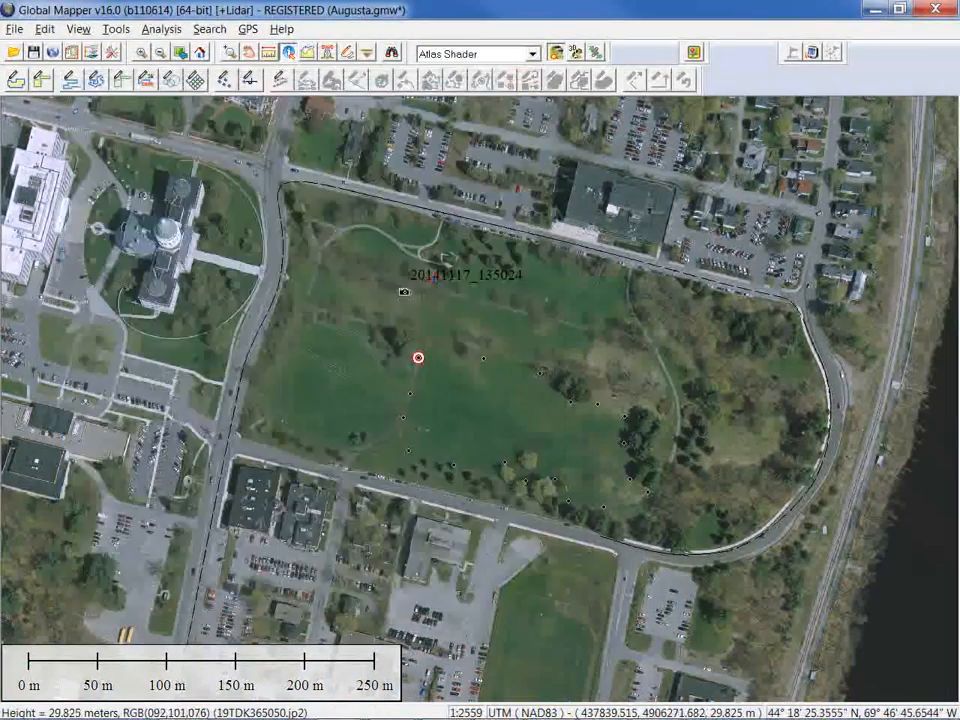
Select the 20141117_135024 camera point with the Digitizer tool
click(428, 318)
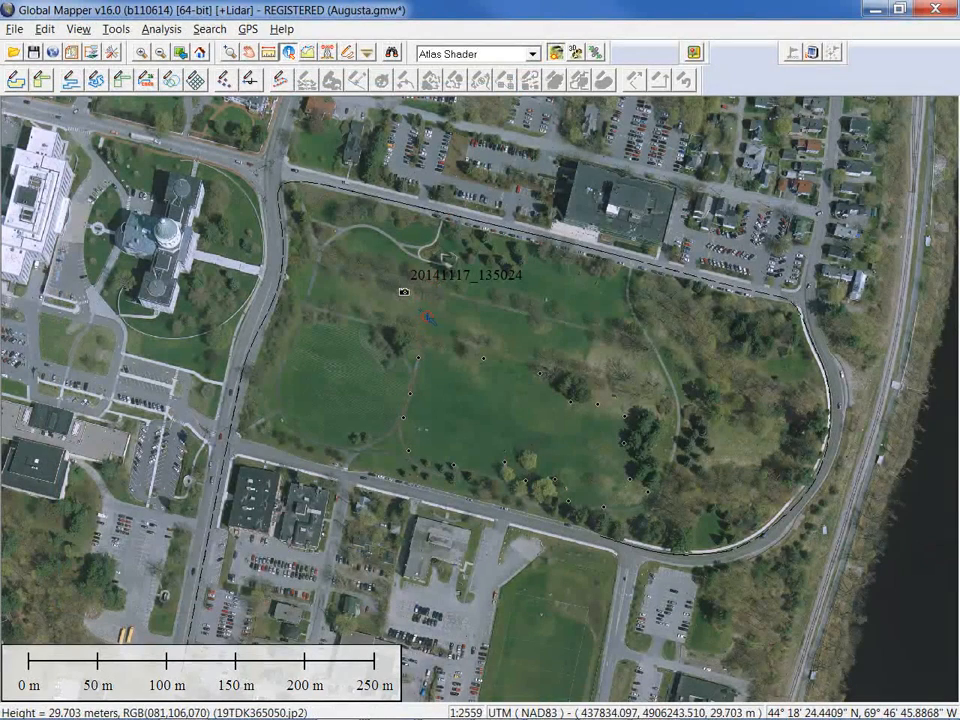
click(347, 52)
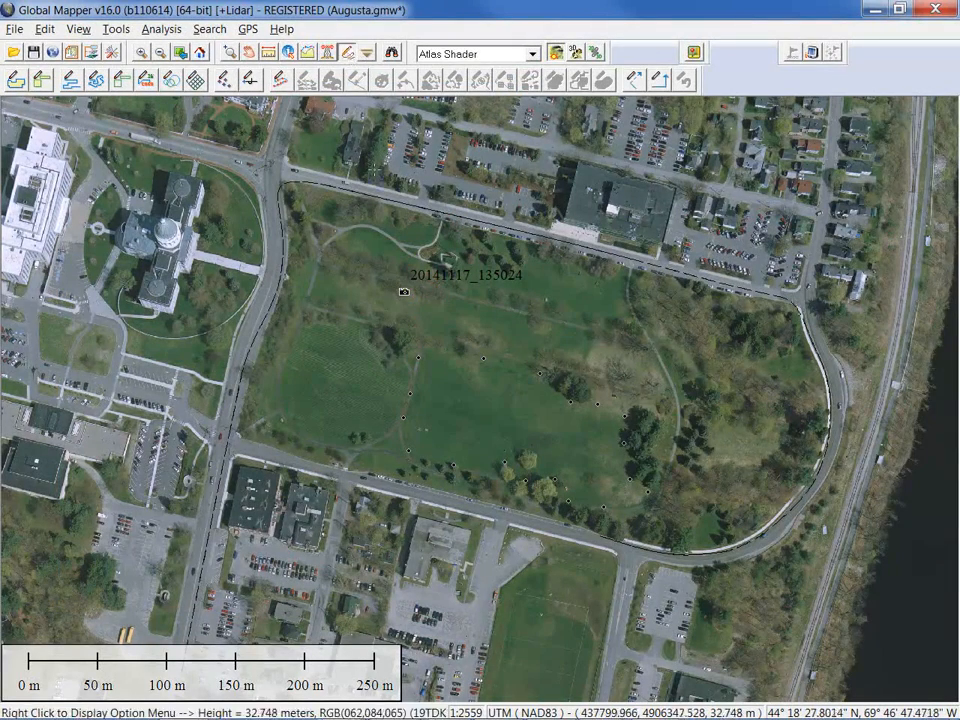
click(402, 291)
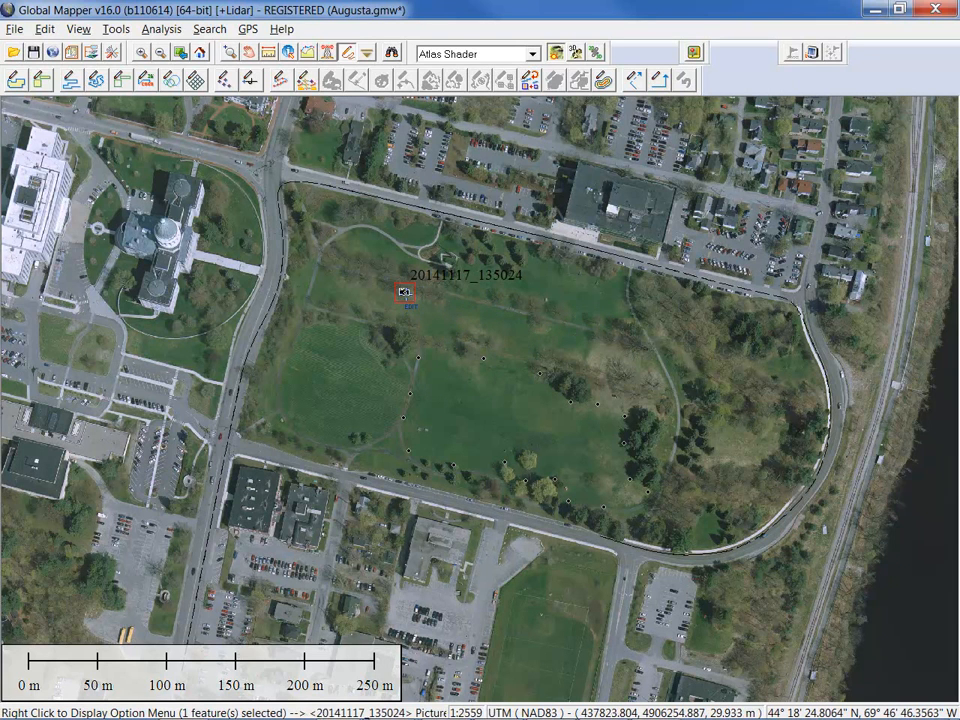
Place the photo as an image just west of its point, with red lines to its corners
right_click(405, 292)
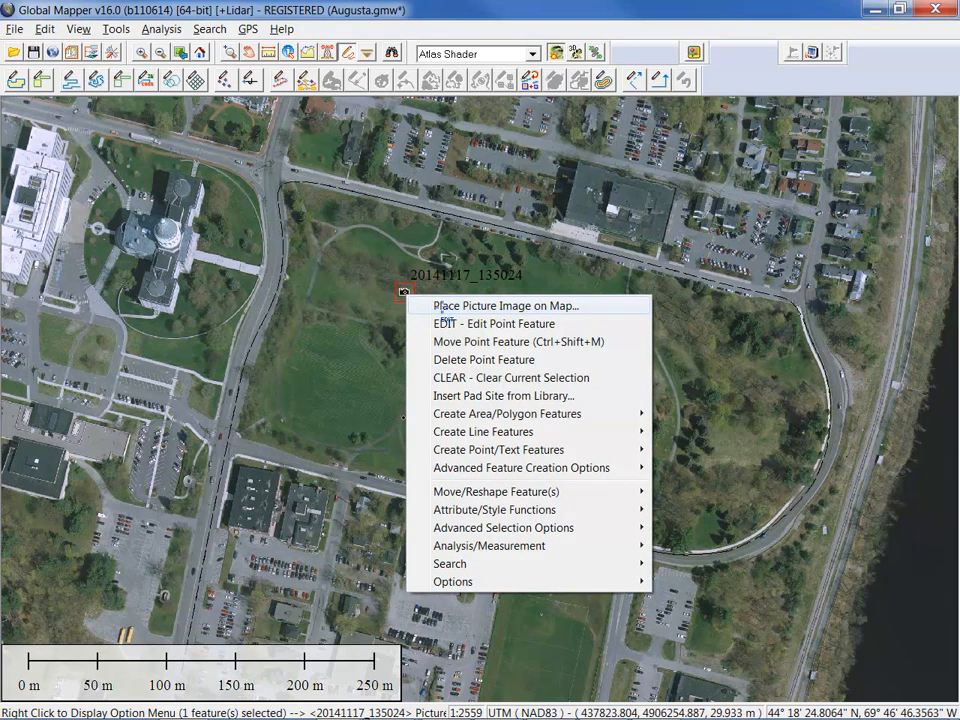
click(441, 306)
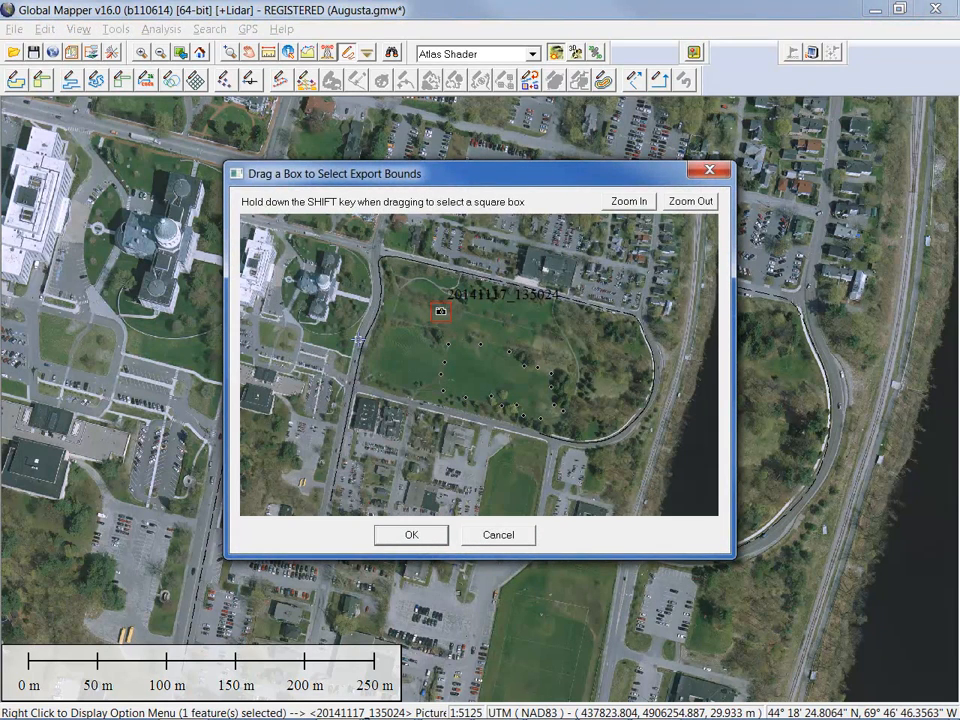
drag(347, 330, 398, 378)
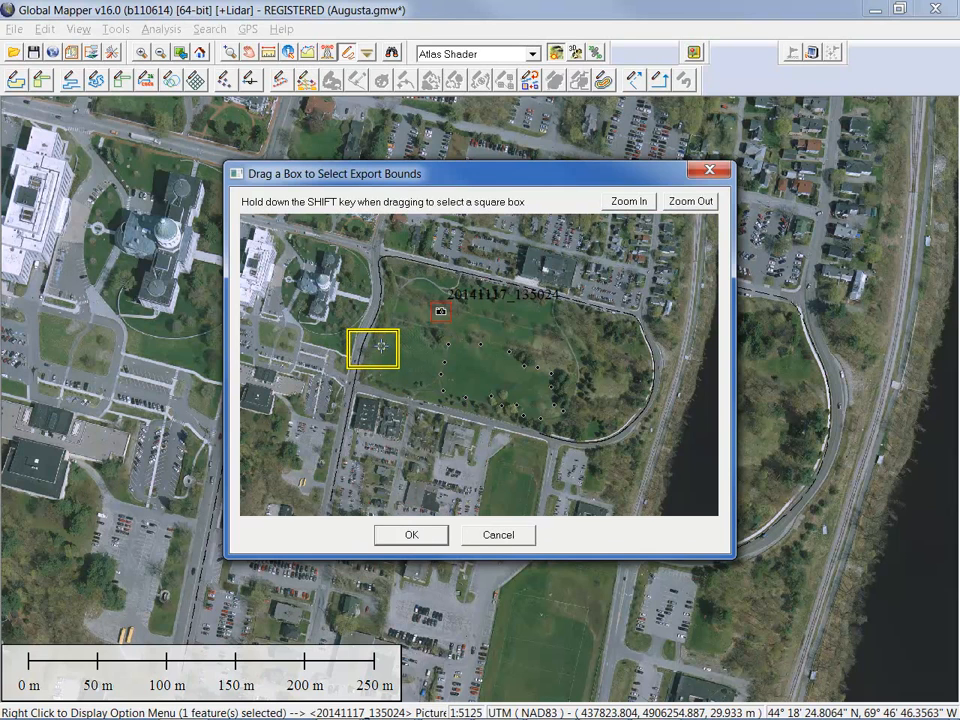
click(423, 541)
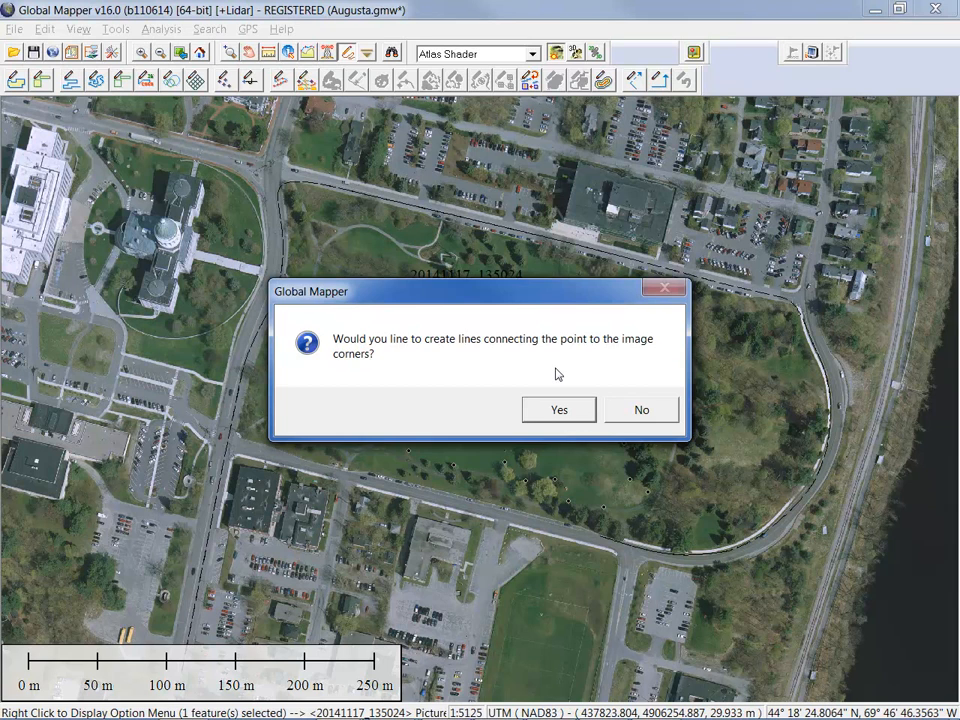
click(560, 413)
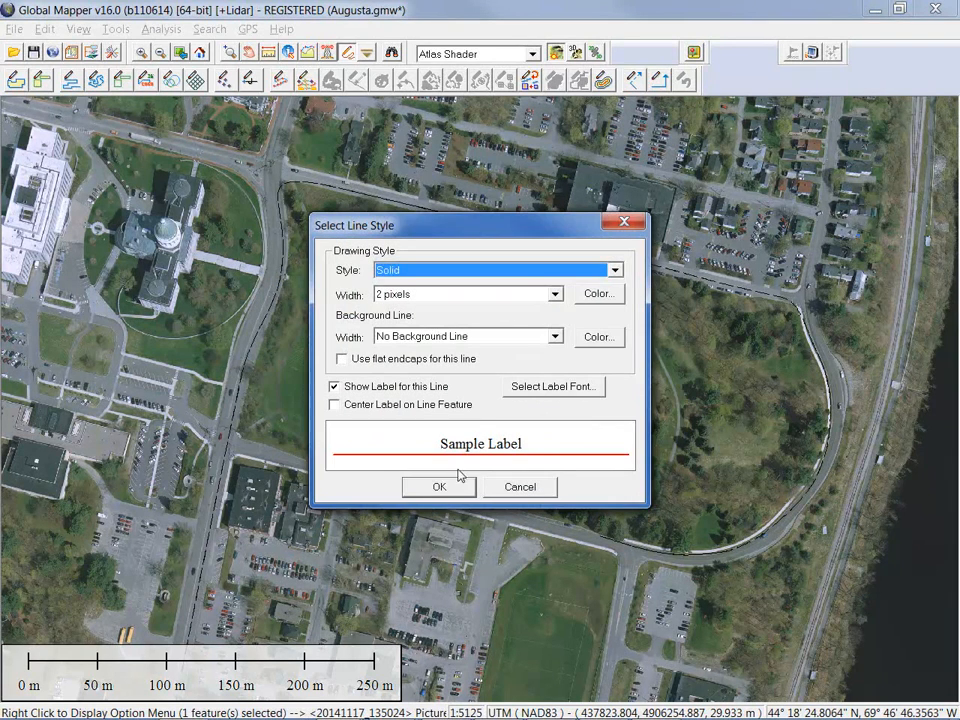
click(440, 487)
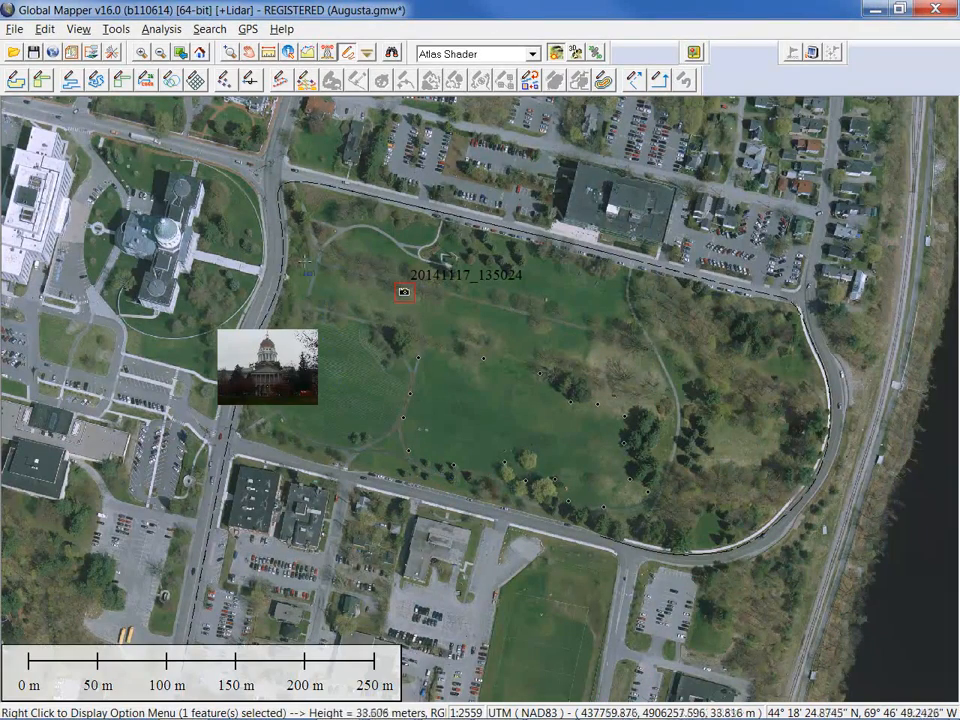
Turn on the User Created Features layer to show the red connecting lines
click(113, 52)
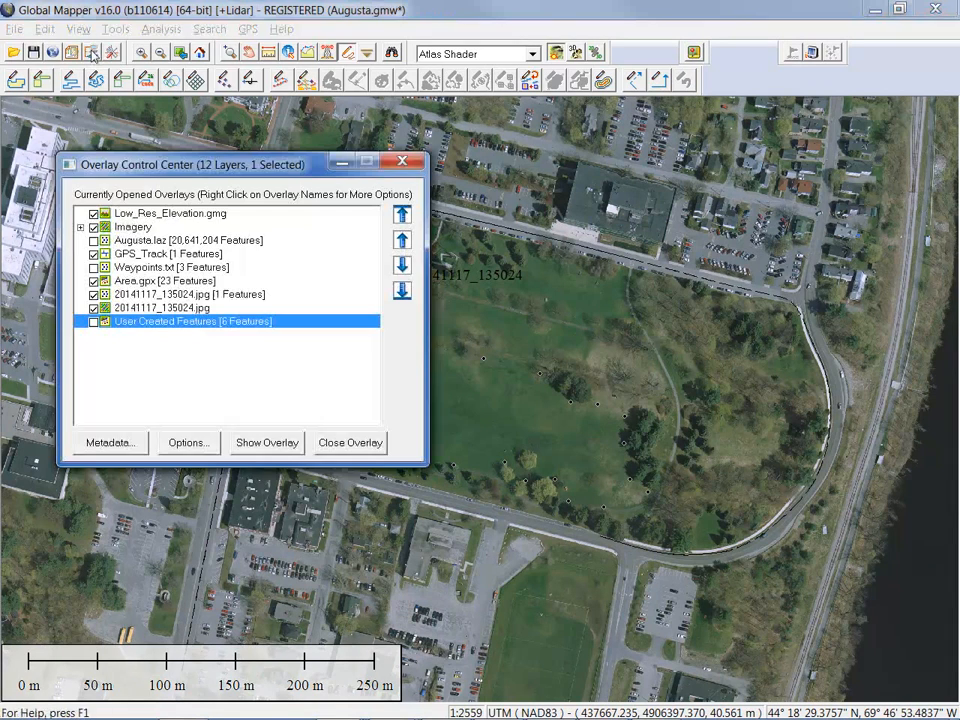
click(95, 324)
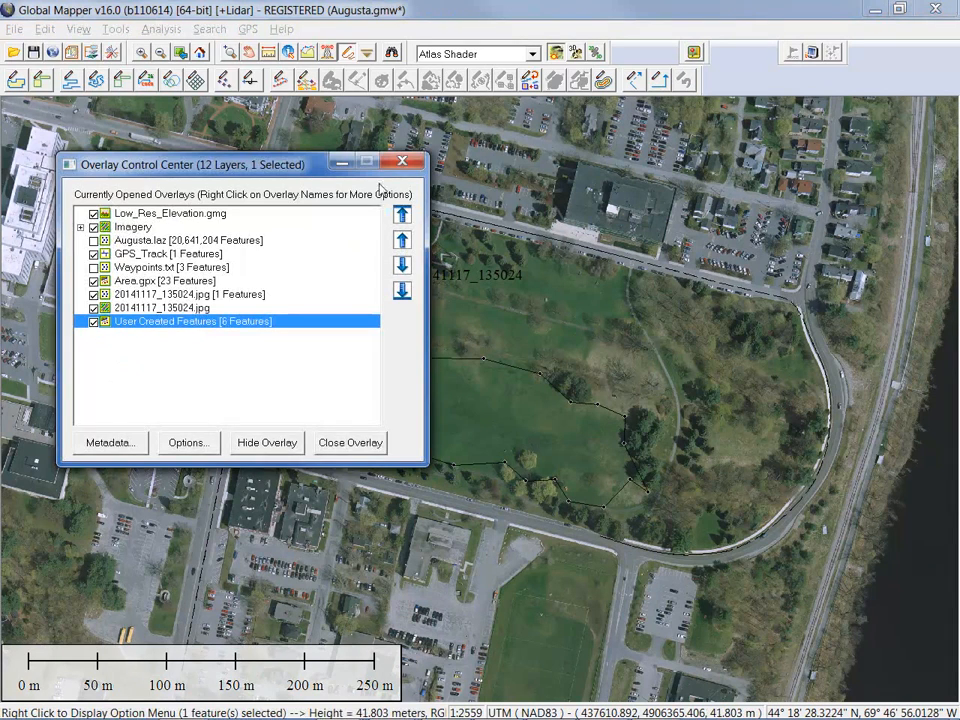
click(341, 161)
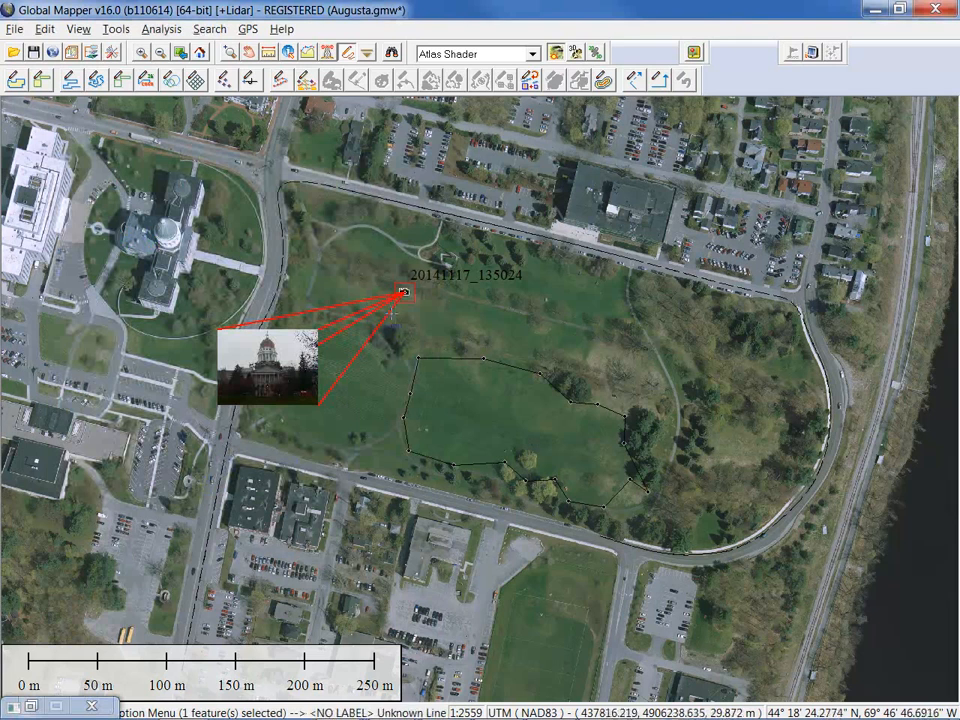
Delete the two middle connecting lines and pan toward the capitol area
drag(338, 313, 355, 337)
key(Delete)
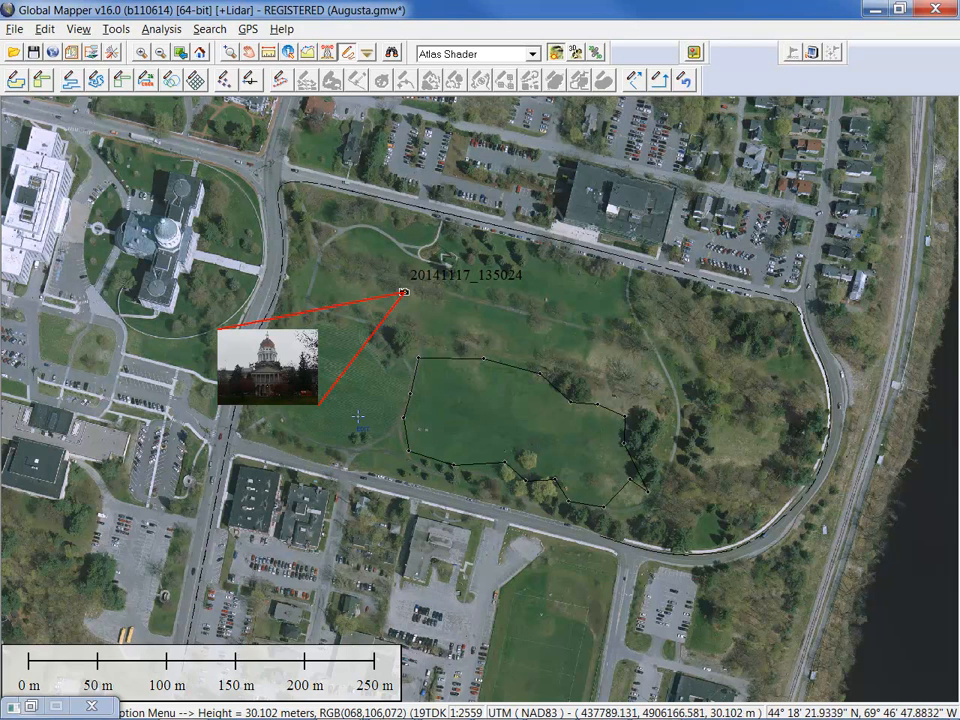
drag(353, 426, 531, 375)
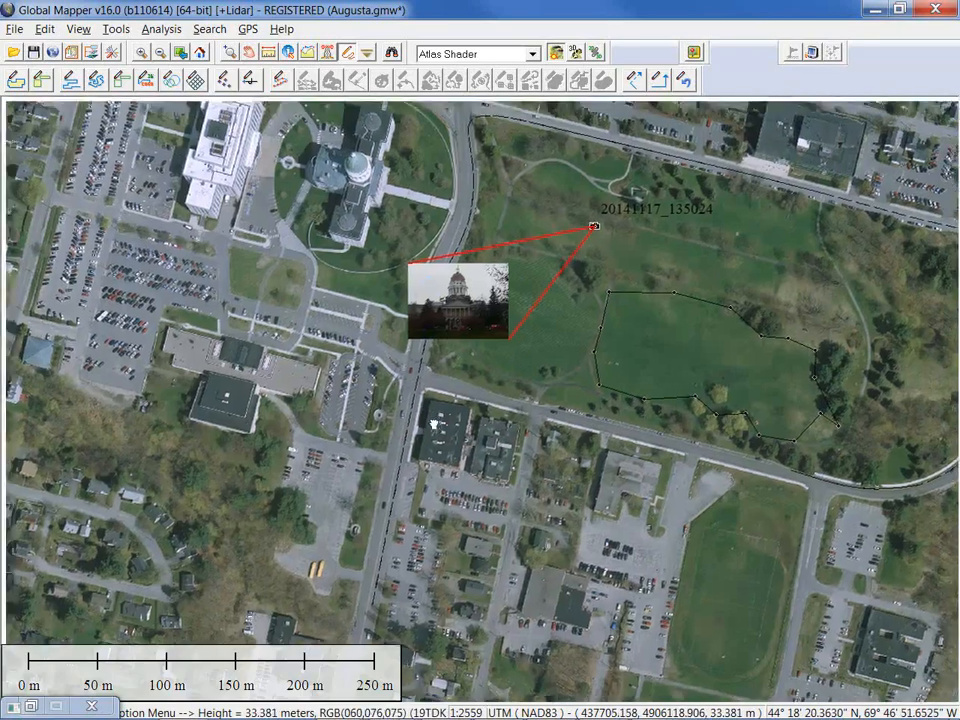
drag(435, 427, 493, 542)
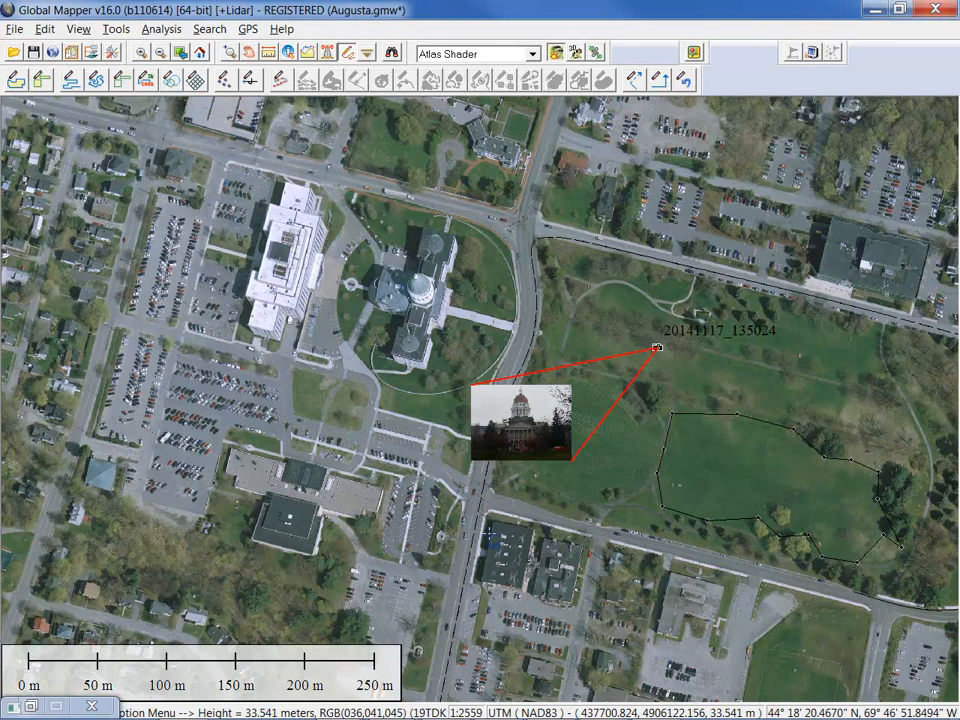
Open Manage GPS Devices, reposition and narrow it, and select the Main Connected GPS Device
click(248, 29)
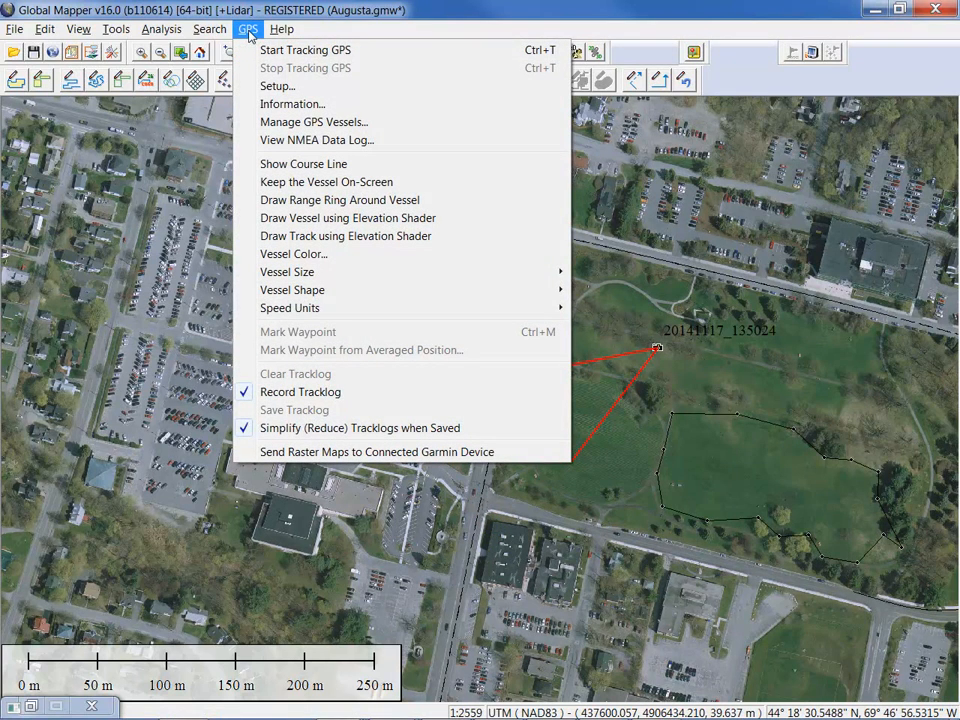
click(296, 123)
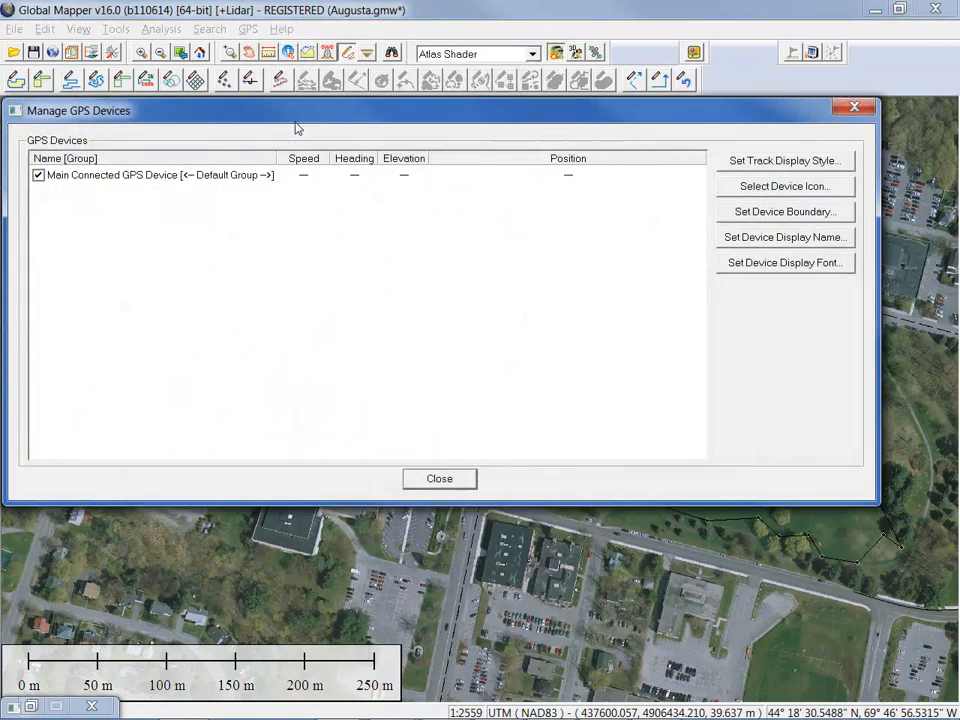
drag(332, 118, 349, 66)
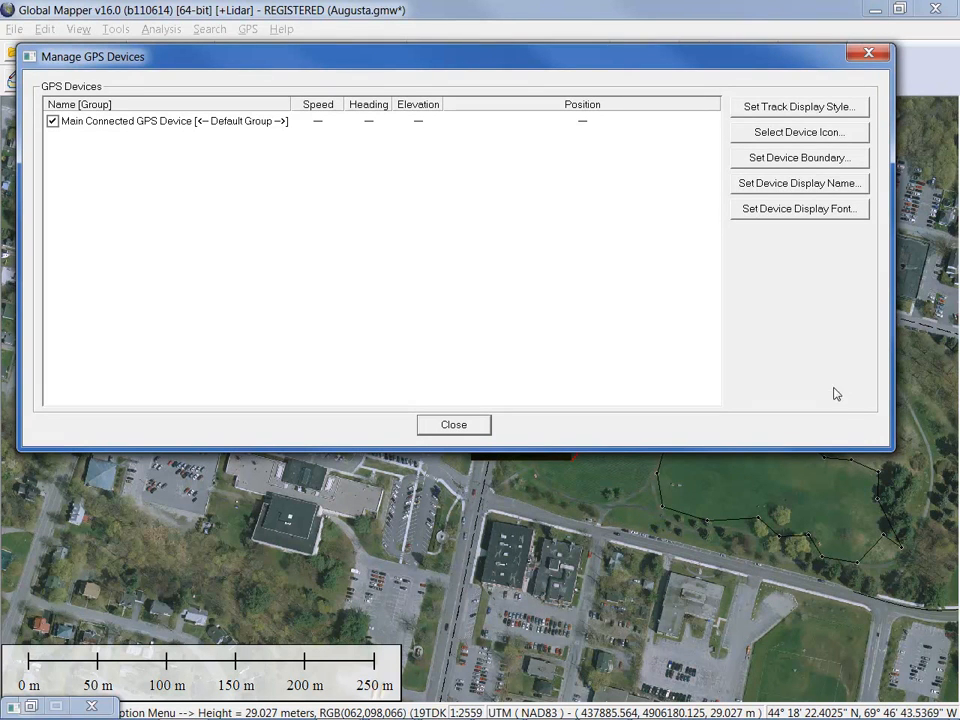
drag(890, 348, 720, 404)
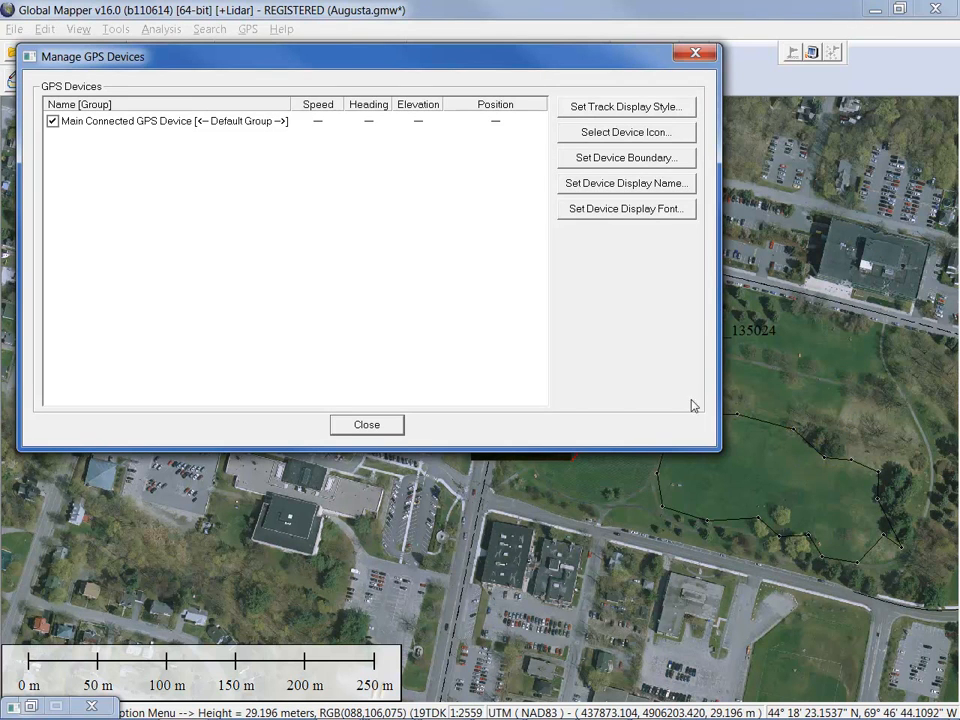
click(182, 127)
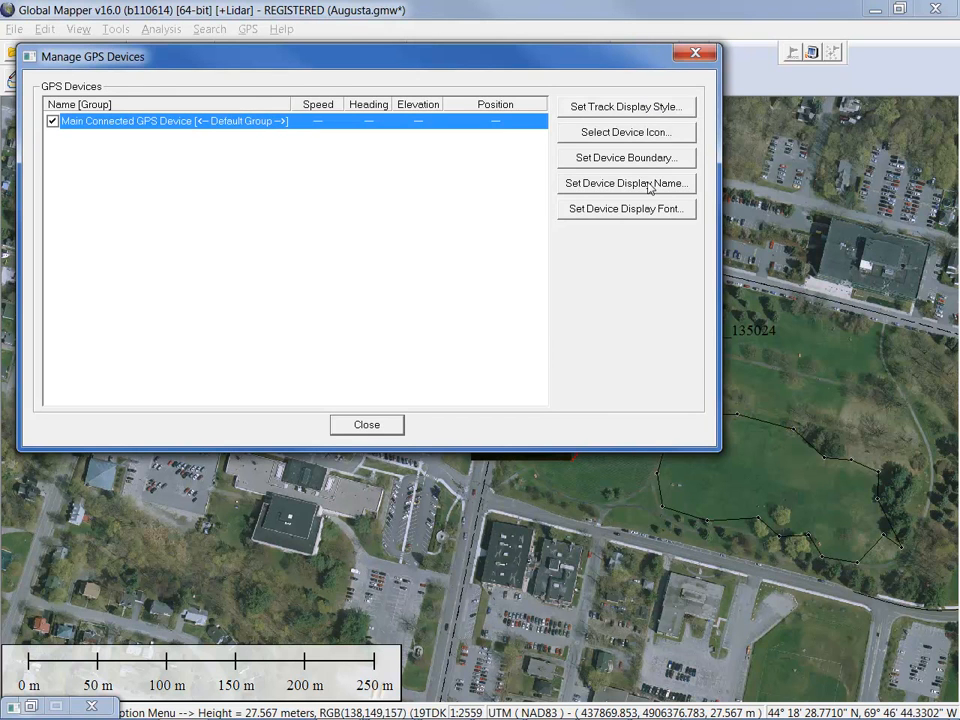
Open the Set Device Boundary settings for the Main Connected GPS Device
right_click(303, 120)
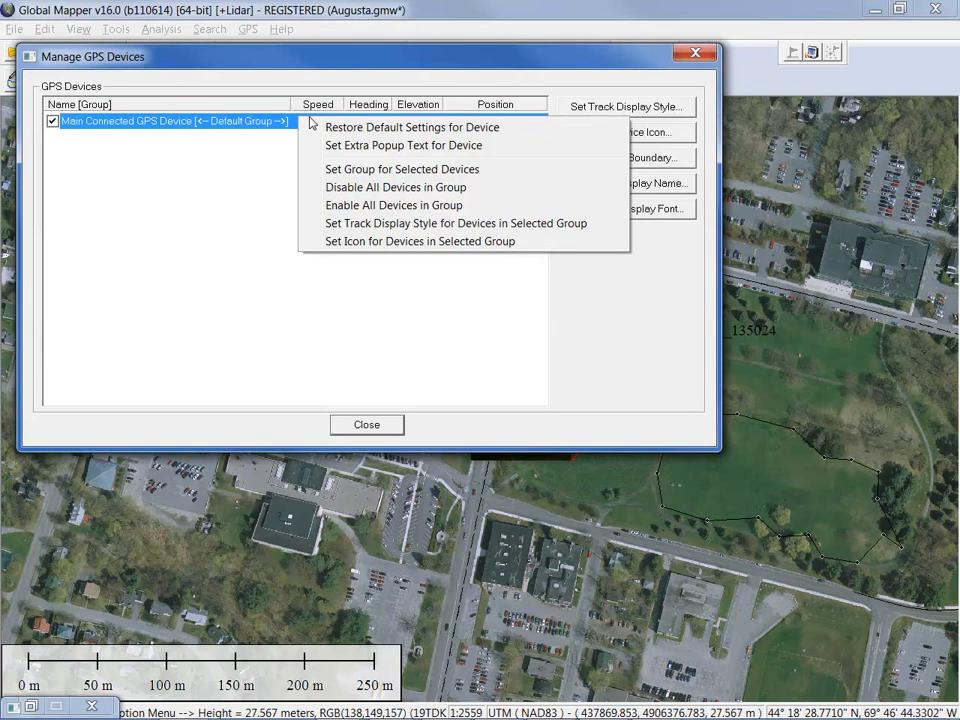
click(375, 63)
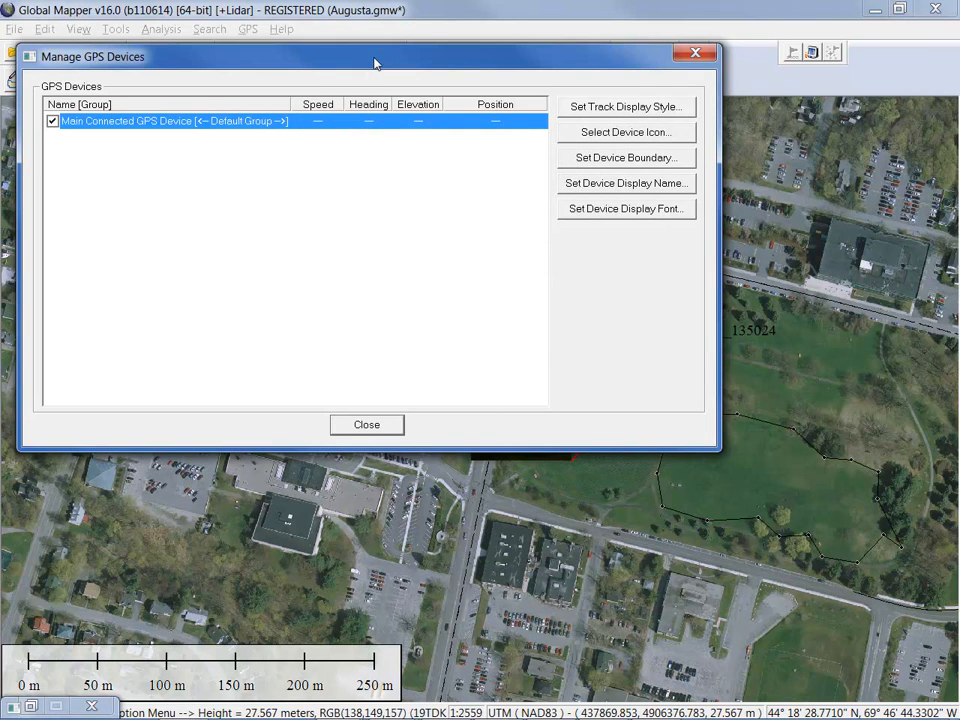
click(601, 168)
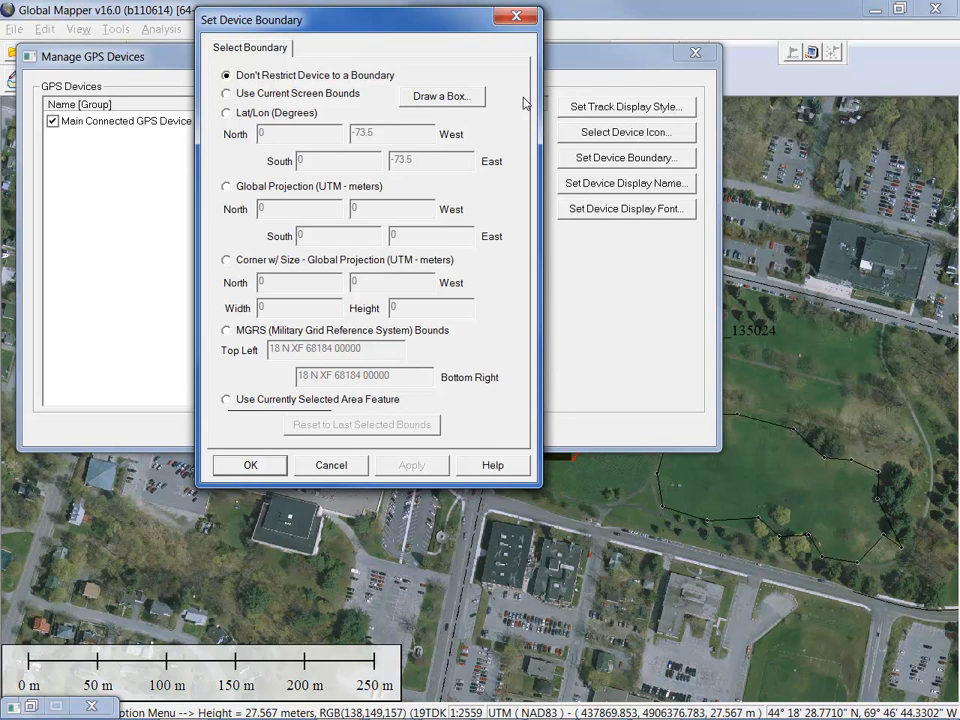
Close the boundary settings and advance the PowerPoint slideshow to the Thanks for Attending slide
click(516, 16)
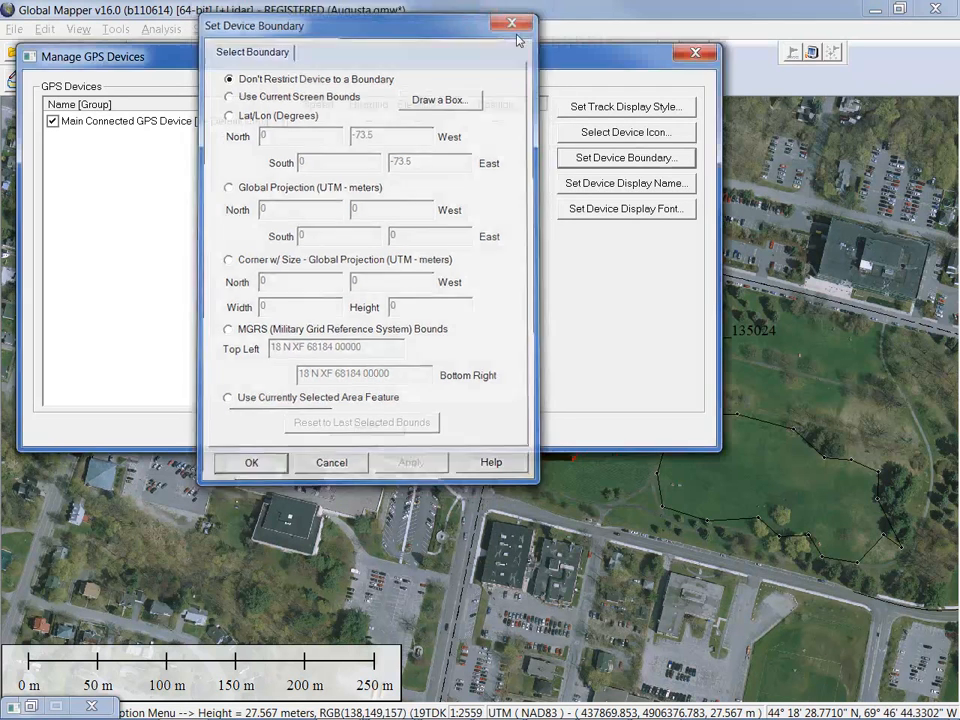
drag(529, 64, 558, 127)
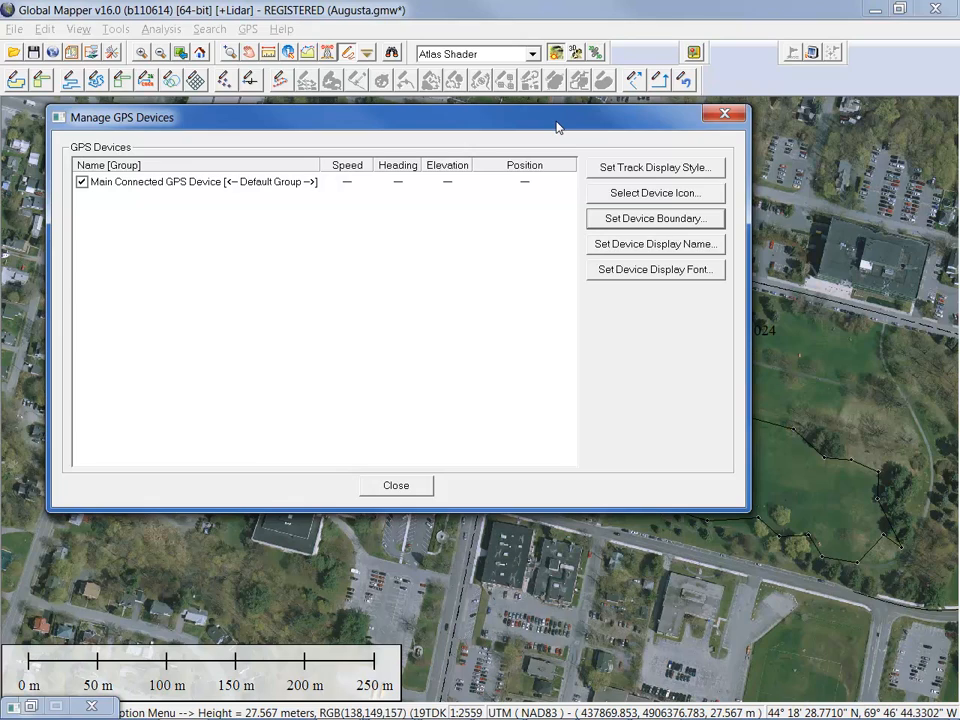
key(alt+Tab)
key(alt+Tab)
key(alt+Tab)
key(alt+Tab)
key(alt+Tab)
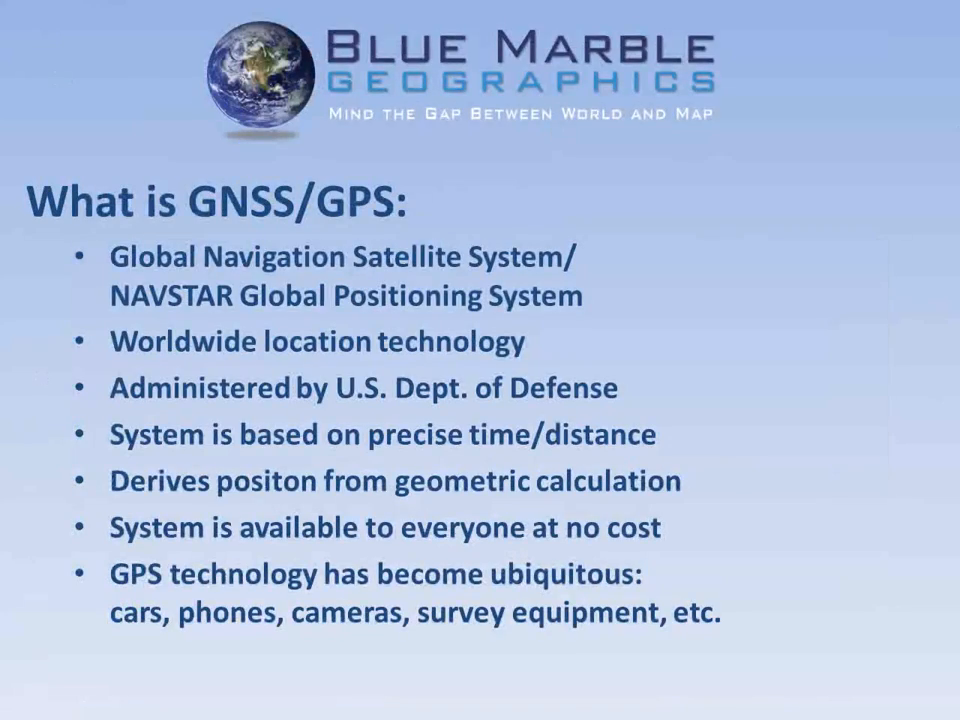
click(561, 299)
click(561, 299)
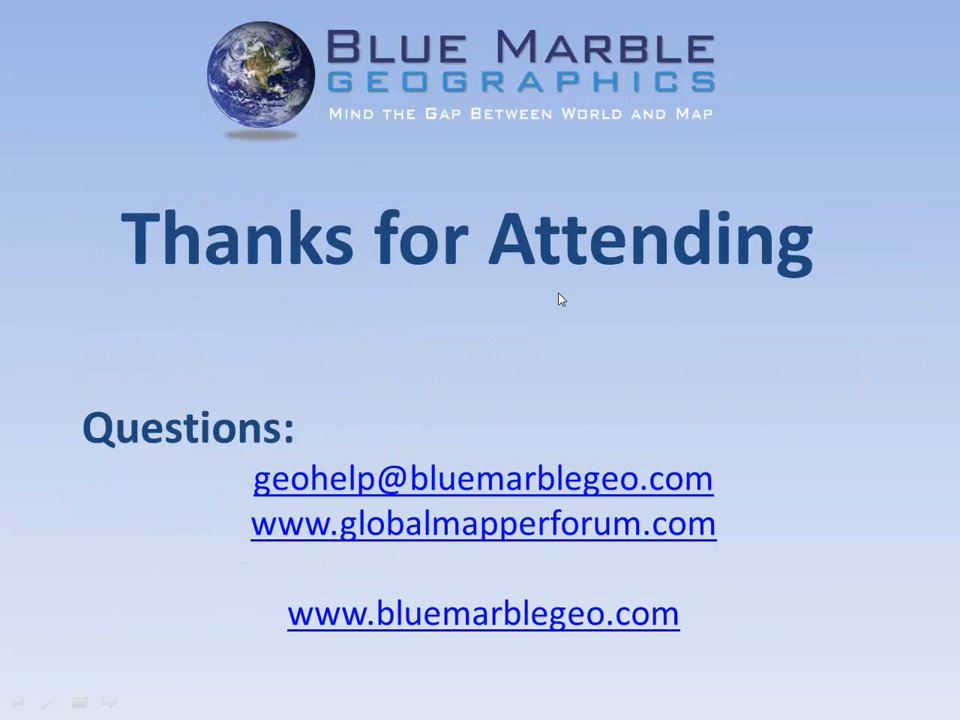